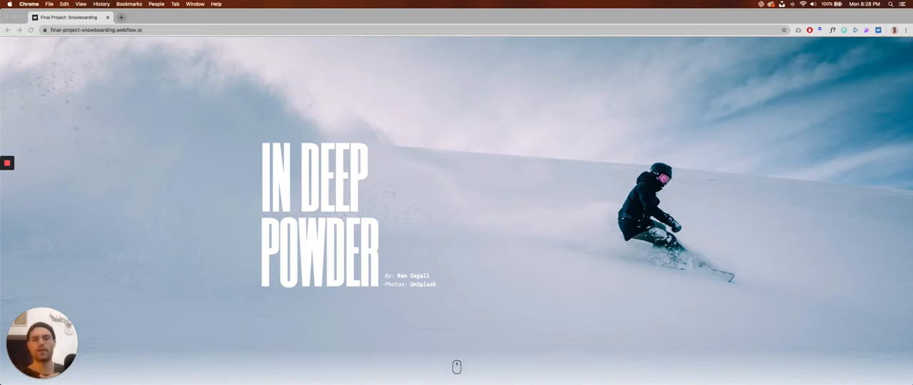
{"action": "key", "text": "super+Tab"}
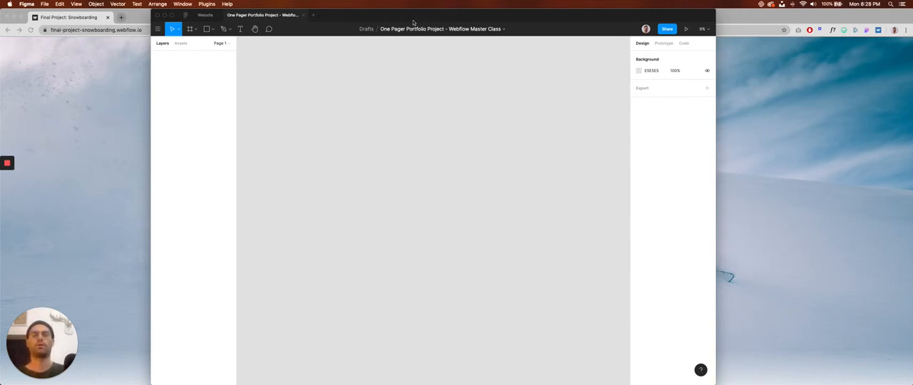
{"action": "left_click_drag", "start_coordinate": [414, 18], "coordinate": [412, 19]}
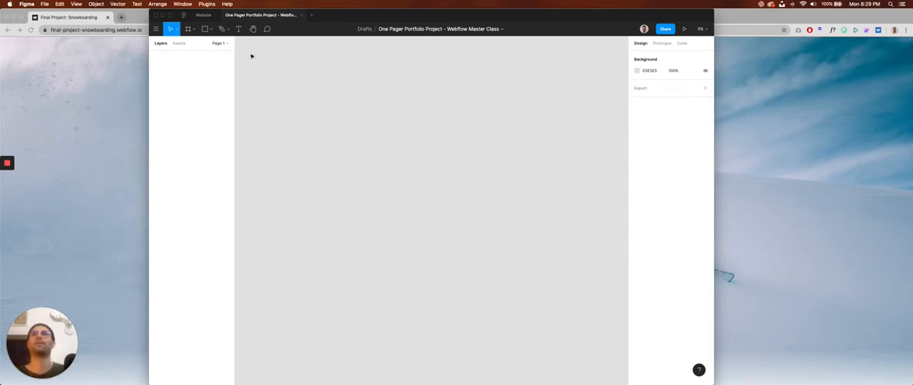
{"action": "left_click", "coordinate": [175, 29]}
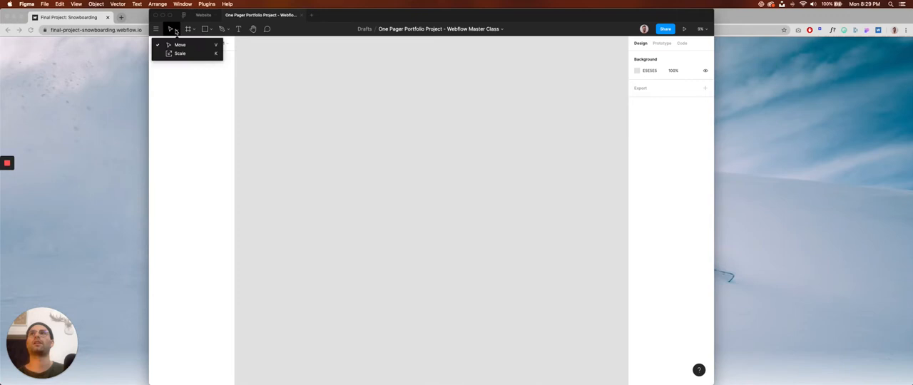
{"action": "left_click", "coordinate": [336, 130]}
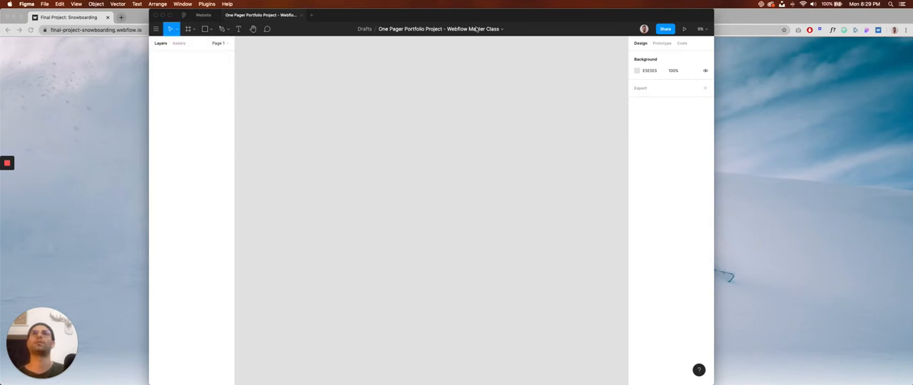
{"action": "left_click_drag", "start_coordinate": [440, 17], "coordinate": [446, 17]}
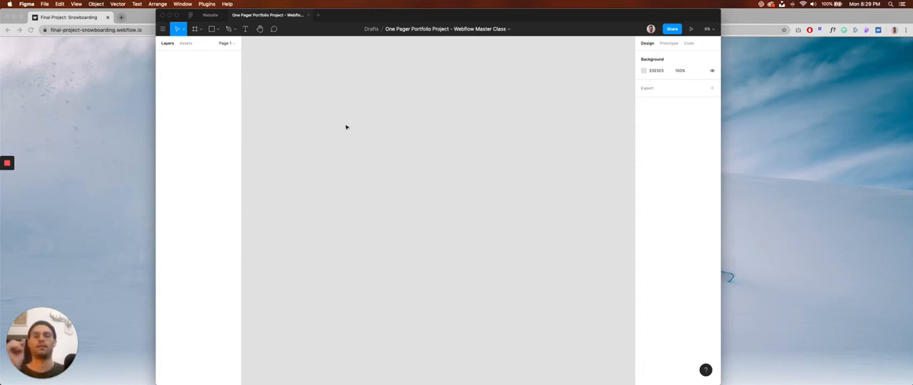
Switch to the snowboarding reference site in Chrome and examine its hero, article and history sections.
{"action": "left_click", "coordinate": [155, 122]}
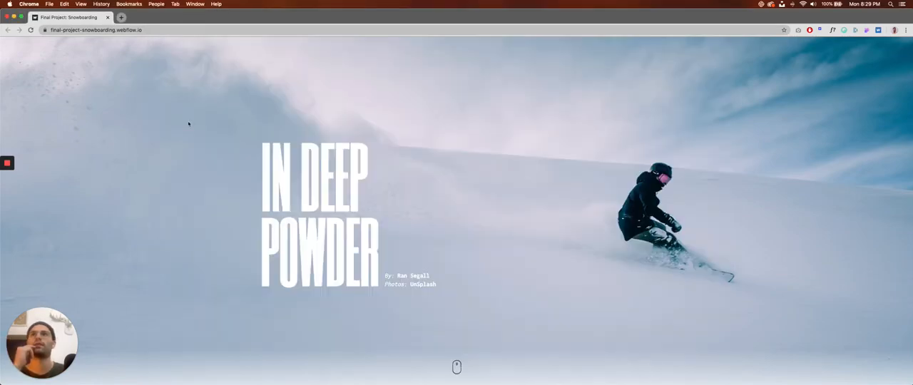
{"action": "scroll", "coordinate": [457, 311], "scroll_direction": "down", "scroll_amount": 15}
{"action": "scroll", "coordinate": [331, 163], "scroll_direction": "down", "scroll_amount": 20}
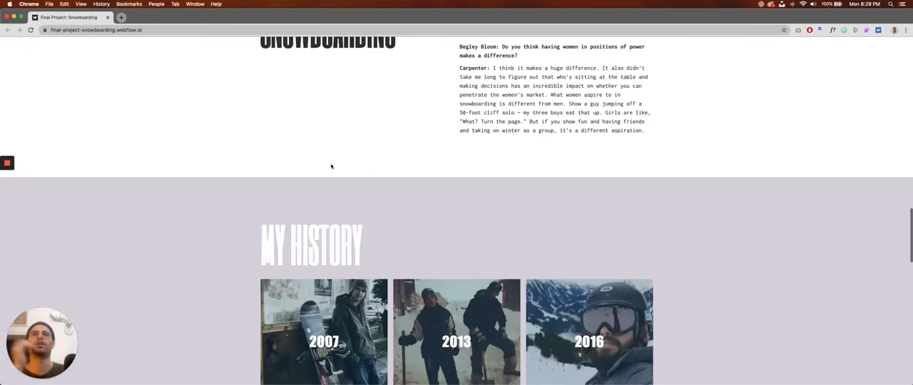
{"action": "scroll", "coordinate": [233, 167], "scroll_direction": "down", "scroll_amount": 10}
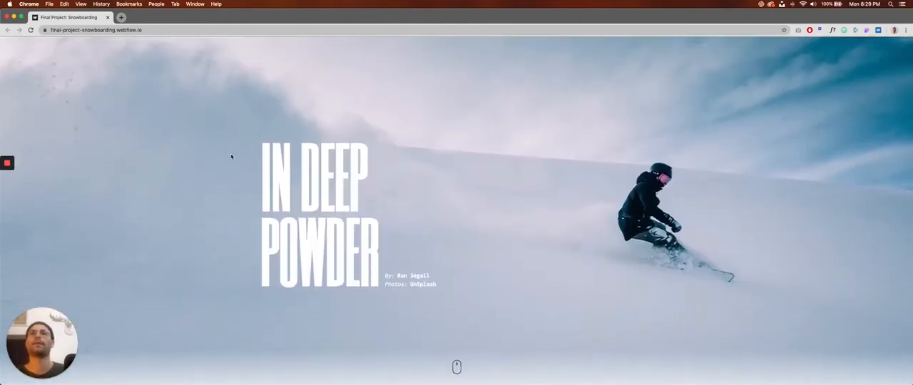
{"action": "scroll", "coordinate": [231, 156], "scroll_direction": "down", "scroll_amount": 1}
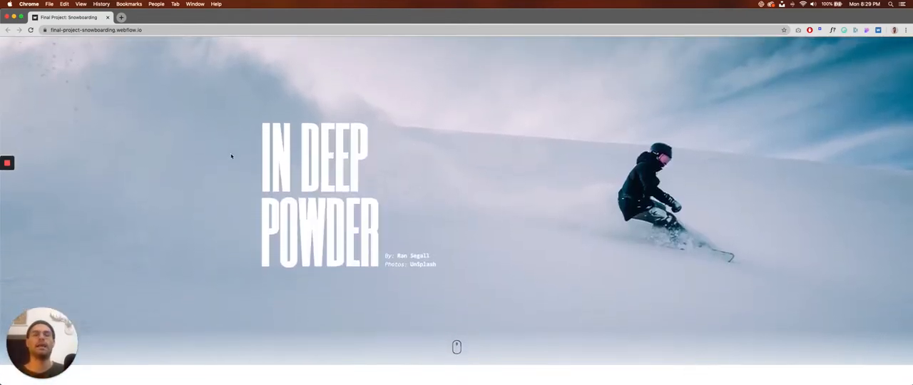
{"action": "scroll", "coordinate": [231, 156], "scroll_direction": "down", "scroll_amount": 3}
{"action": "scroll", "coordinate": [231, 155], "scroll_direction": "up", "scroll_amount": 4}
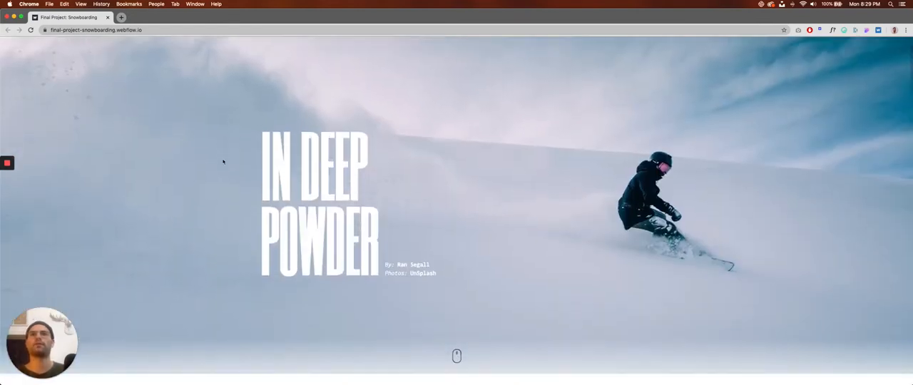
{"action": "scroll", "coordinate": [223, 161], "scroll_direction": "down", "scroll_amount": 3}
{"action": "scroll", "coordinate": [222, 162], "scroll_direction": "down", "scroll_amount": 2}
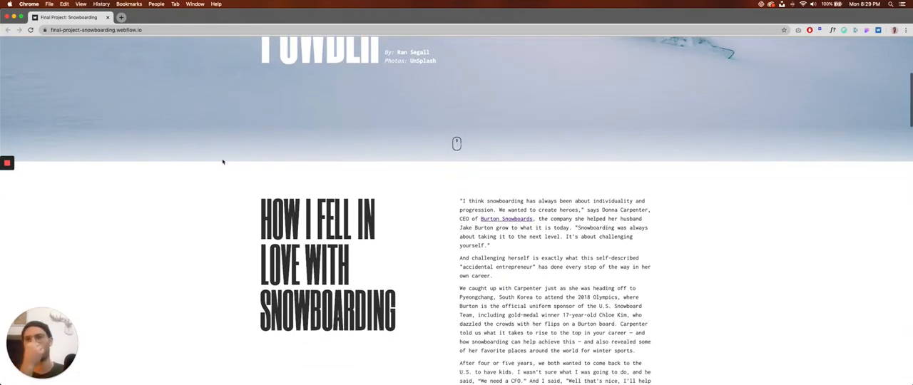
{"action": "scroll", "coordinate": [221, 159], "scroll_direction": "up", "scroll_amount": 4}
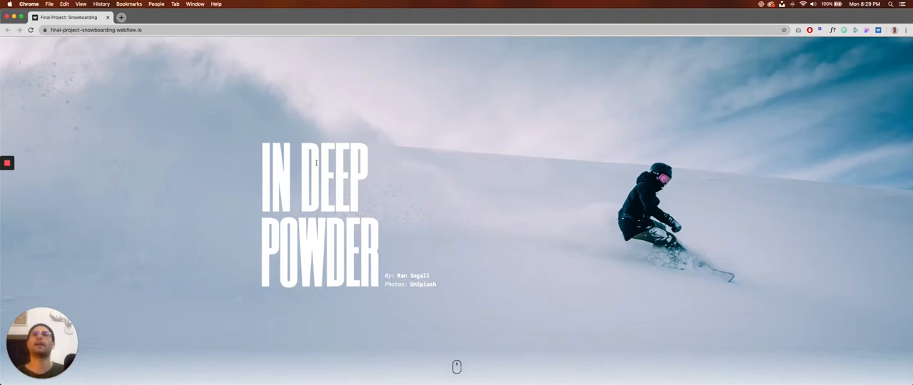
Switch to the webflow_masterclass_final_project_notes document in Pages and read the planned content for the page sections.
{"action": "key", "text": "super+Tab"}
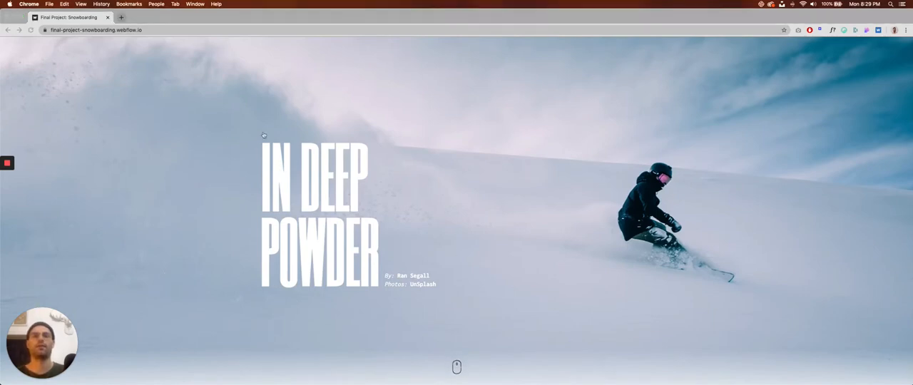
{"action": "scroll", "coordinate": [428, 179], "scroll_direction": "down", "scroll_amount": 3}
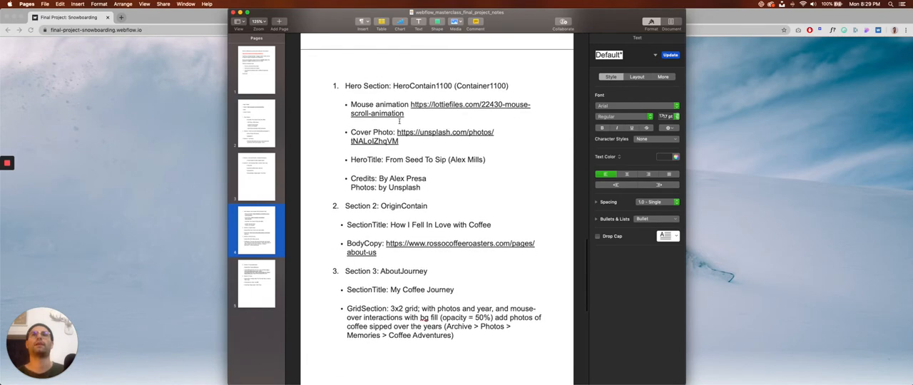
{"action": "scroll", "coordinate": [401, 134], "scroll_direction": "down", "scroll_amount": 6}
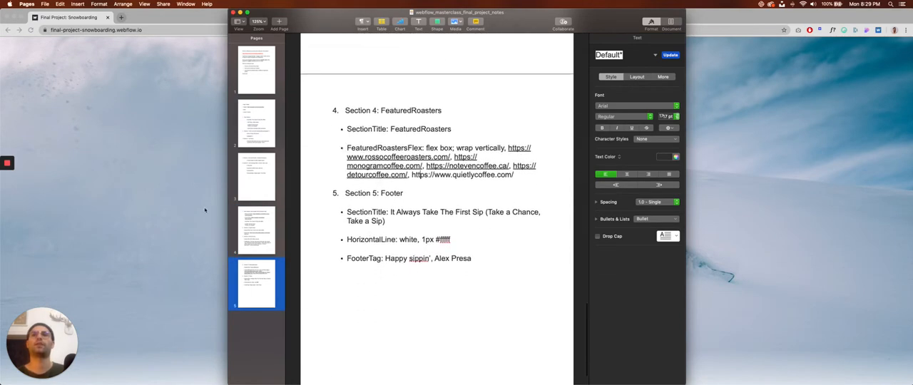
Switch to Figma and create a frame from the Desktop preset, 1440 × 1024.
{"action": "key", "text": "super+Tab"}
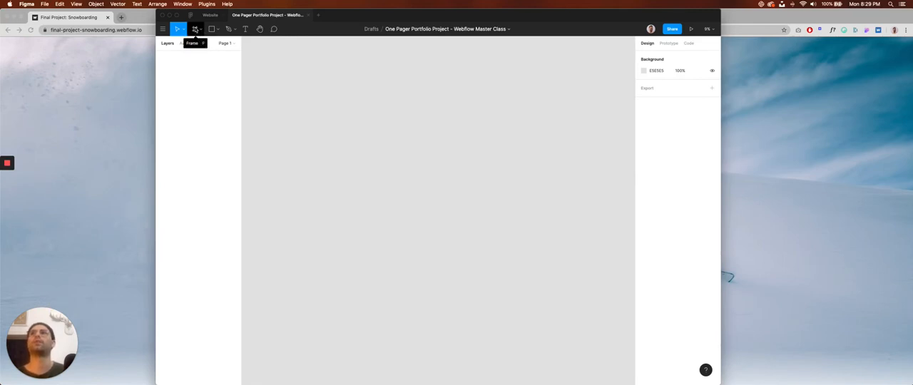
{"action": "left_click", "coordinate": [197, 30]}
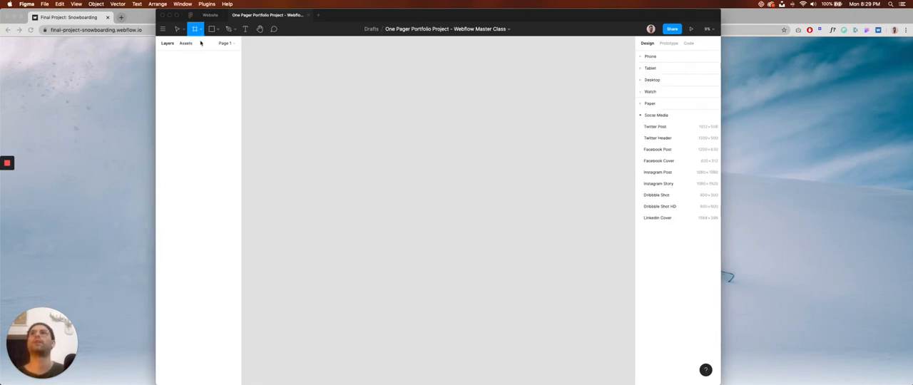
{"action": "left_click", "coordinate": [642, 116]}
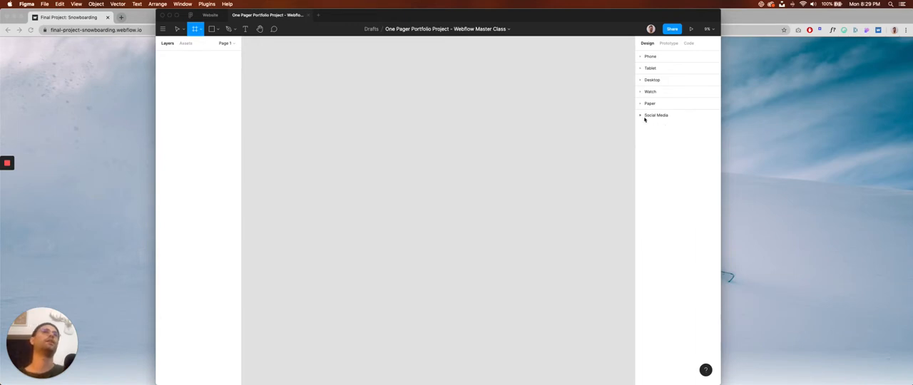
{"action": "left_click", "coordinate": [640, 80]}
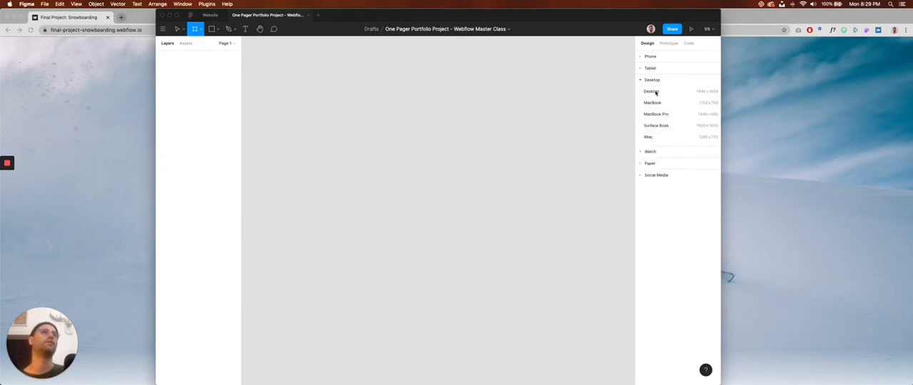
{"action": "left_click", "coordinate": [652, 92]}
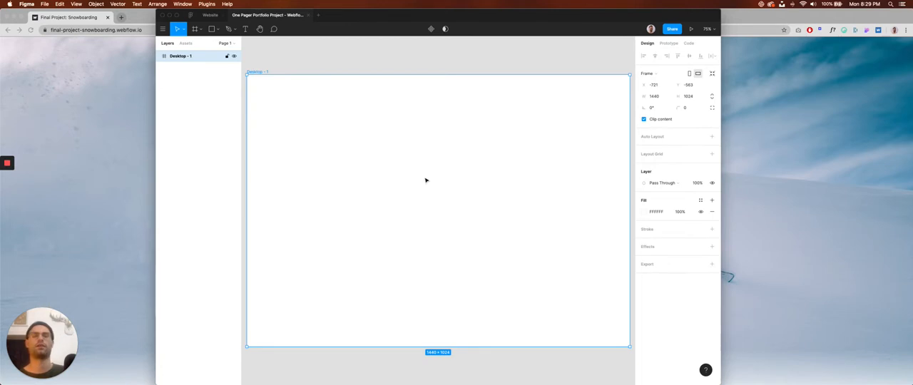
Widen the Figma window to give the canvas more room around the desktop frame.
{"action": "scroll", "coordinate": [426, 180], "scroll_direction": "down", "scroll_amount": 3}
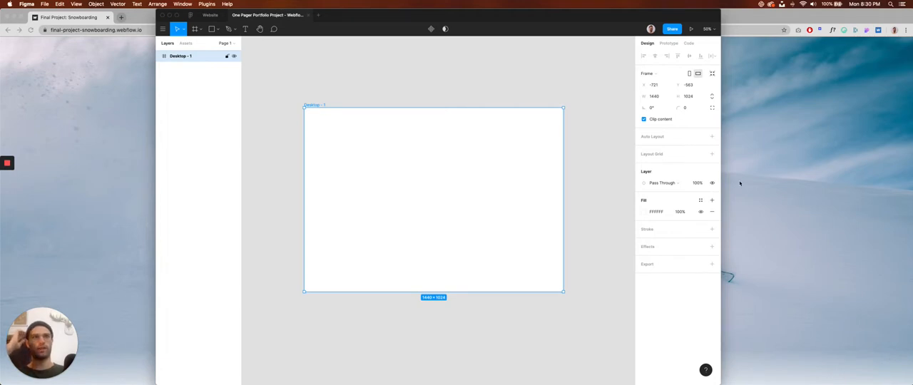
{"action": "left_click_drag", "start_coordinate": [721, 170], "coordinate": [764, 168]}
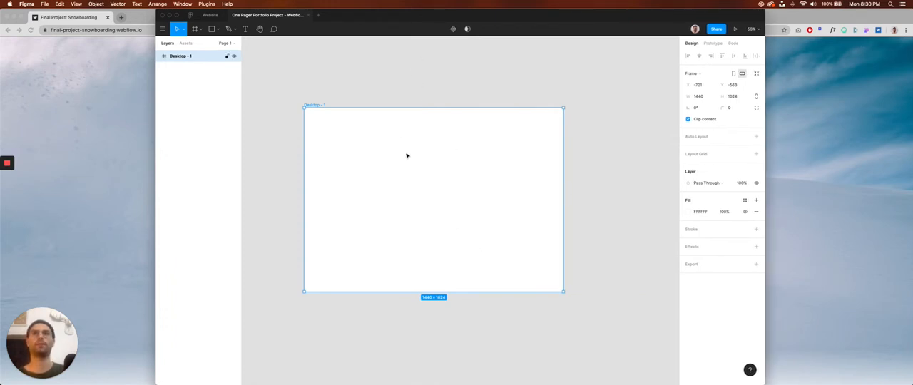
{"action": "left_click_drag", "start_coordinate": [400, 183], "coordinate": [405, 166]}
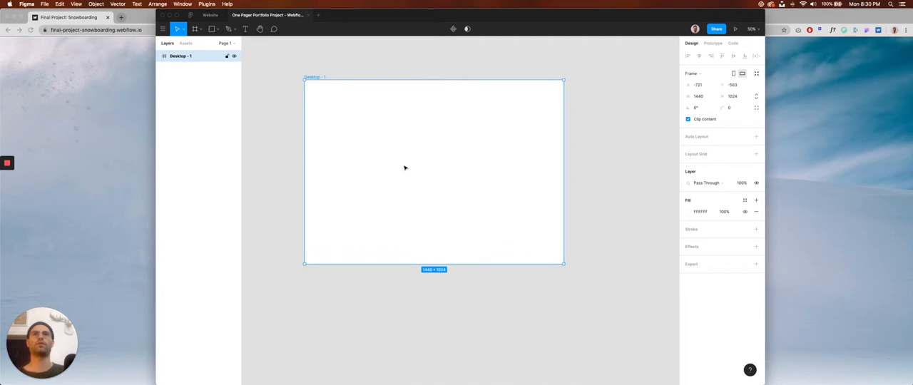
{"action": "scroll", "coordinate": [405, 168], "scroll_direction": "down", "scroll_amount": 3}
{"action": "scroll", "coordinate": [385, 141], "scroll_direction": "right", "scroll_amount": 1}
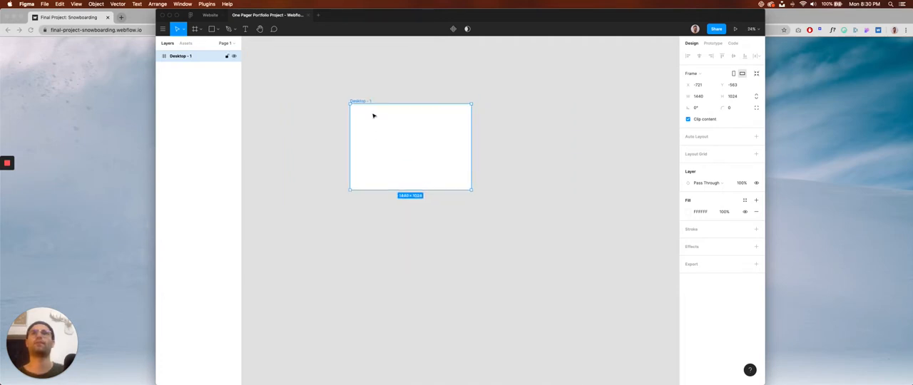
Rename the desktop frame "One Page Website - Coffee".
{"action": "scroll", "coordinate": [369, 102], "scroll_direction": "up", "scroll_amount": 5}
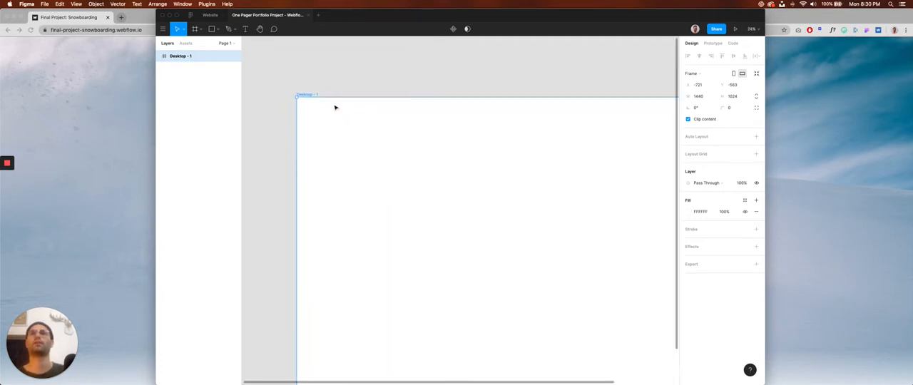
{"action": "double_click", "coordinate": [181, 56]}
{"action": "type", "text": "W"}
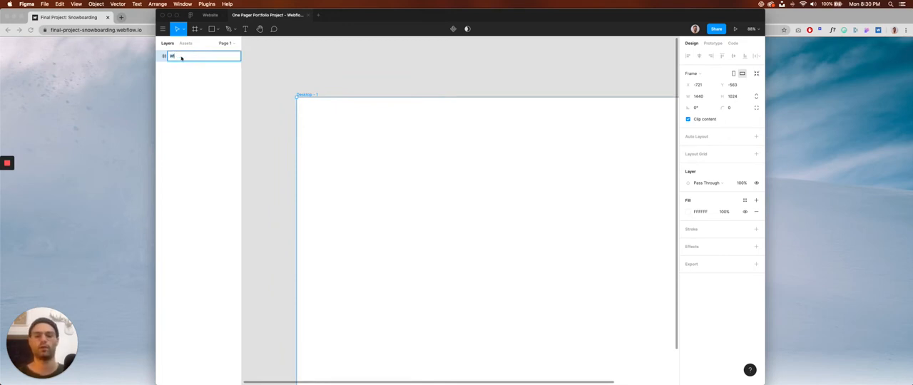
{"action": "type", "text": "ebs"}
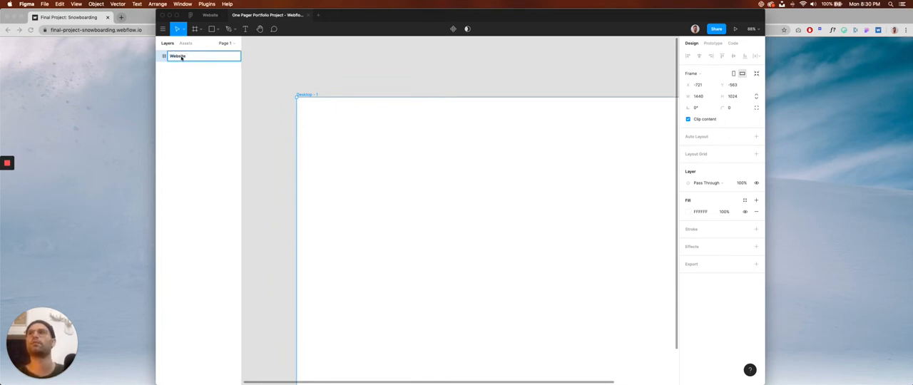
{"action": "type", "text": "ite"}
{"action": "key", "text": "super+a"}
{"action": "type", "text": "On"}
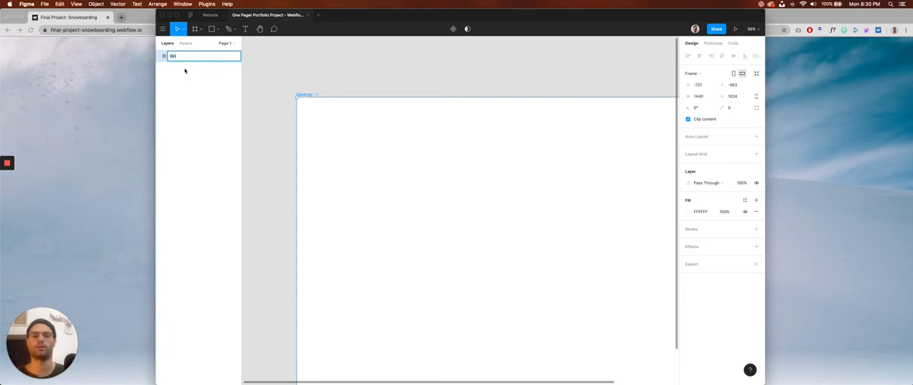
{"action": "type", "text": "e Page Website - Coffee"}
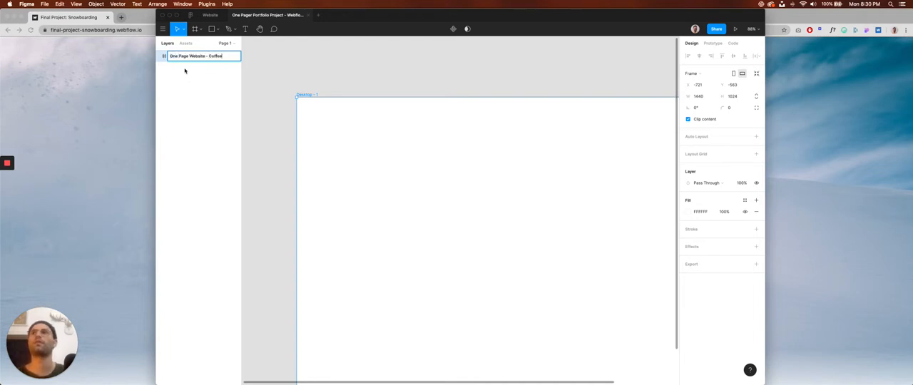
{"action": "key", "text": "Return"}
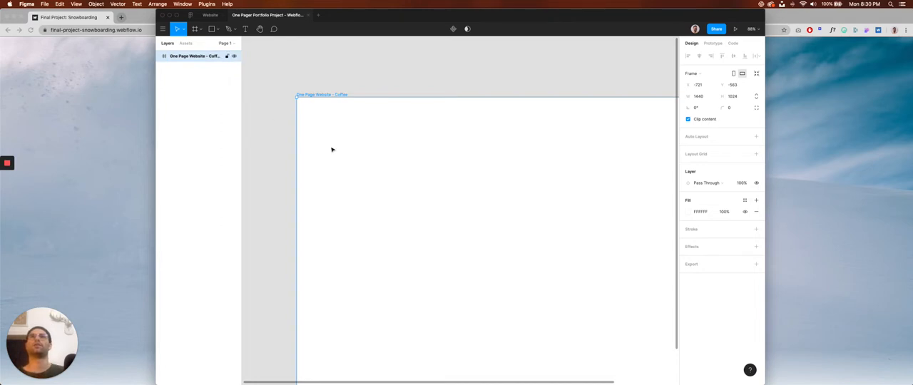
Set the height of the One Page Website - Coffee frame to 5000.
{"action": "scroll", "coordinate": [332, 150], "scroll_direction": "down", "scroll_amount": 5}
{"action": "scroll", "coordinate": [377, 161], "scroll_direction": "down", "scroll_amount": 2}
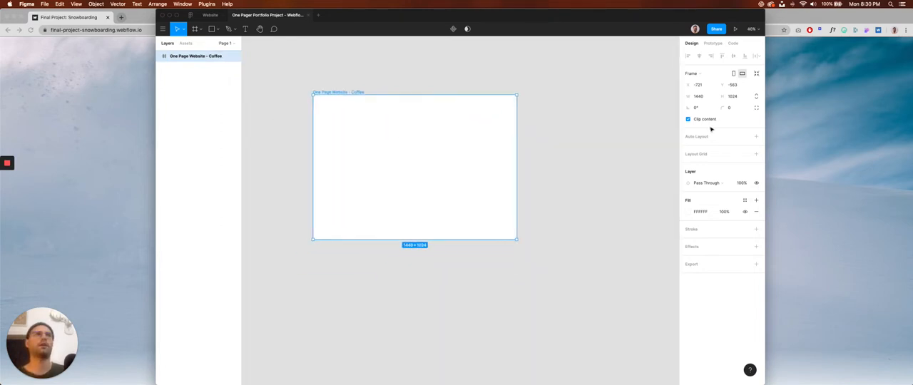
{"action": "left_click", "coordinate": [736, 97]}
{"action": "type", "text": "5000"}
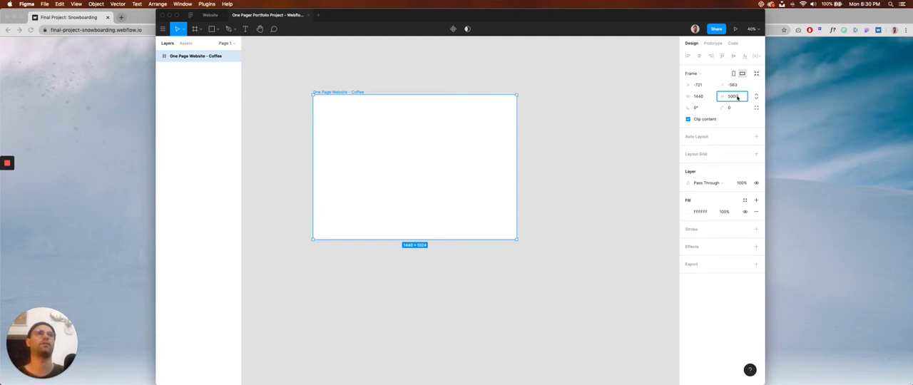
{"action": "key", "text": "Return"}
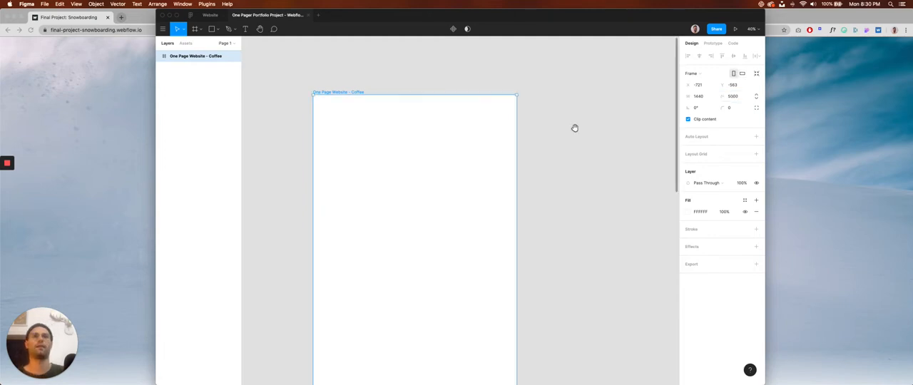
{"action": "scroll", "coordinate": [574, 150], "scroll_direction": "down", "scroll_amount": 3}
{"action": "scroll", "coordinate": [549, 160], "scroll_direction": "down", "scroll_amount": 2}
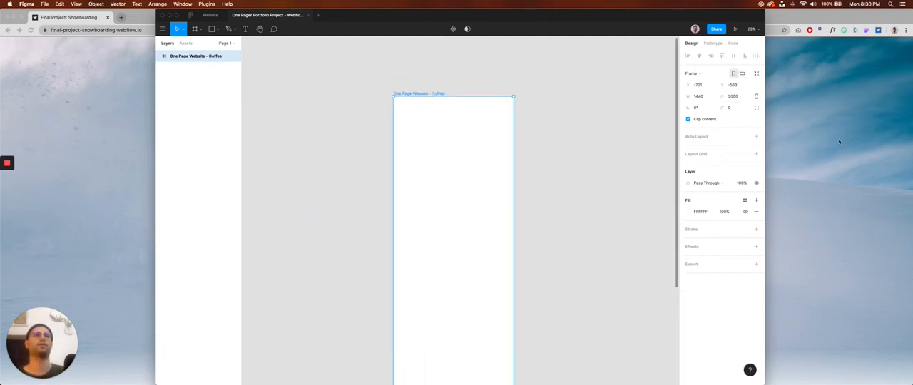
Switch to Chrome and examine the snowboarding reference page from its opening hero to its closing banner.
{"action": "key", "text": "super+Tab"}
{"action": "scroll", "coordinate": [378, 123], "scroll_direction": "down", "scroll_amount": 5}
{"action": "scroll", "coordinate": [378, 123], "scroll_direction": "down", "scroll_amount": 15}
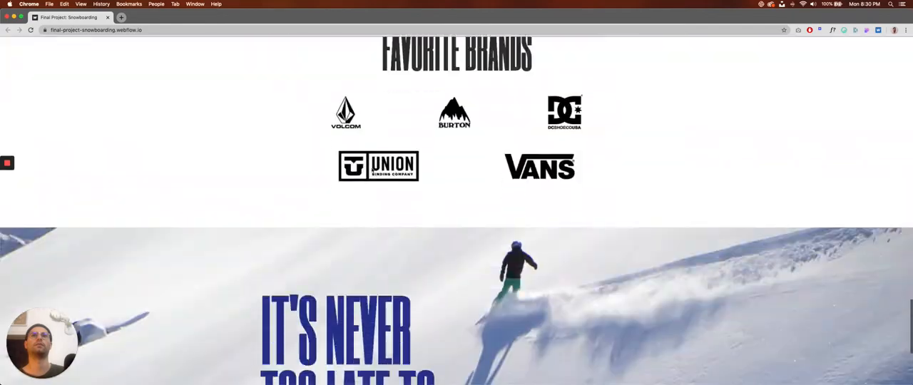
{"action": "scroll", "coordinate": [376, 209], "scroll_direction": "up", "scroll_amount": 20}
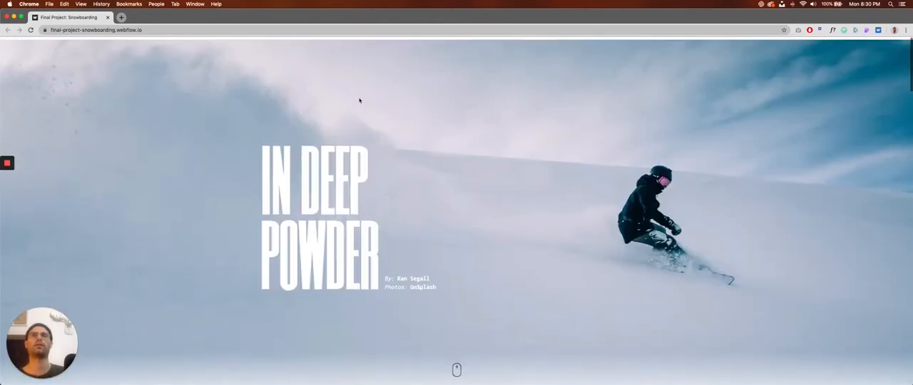
{"action": "scroll", "coordinate": [359, 98], "scroll_direction": "down", "scroll_amount": 5}
{"action": "scroll", "coordinate": [222, 161], "scroll_direction": "down", "scroll_amount": 15}
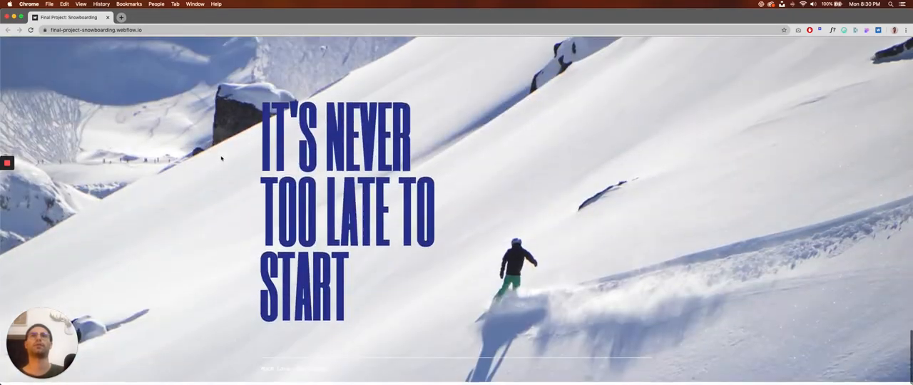
{"action": "scroll", "coordinate": [222, 161], "scroll_direction": "up", "scroll_amount": 13}
{"action": "scroll", "coordinate": [220, 155], "scroll_direction": "up", "scroll_amount": 10}
{"action": "key", "text": "super+Tab"}
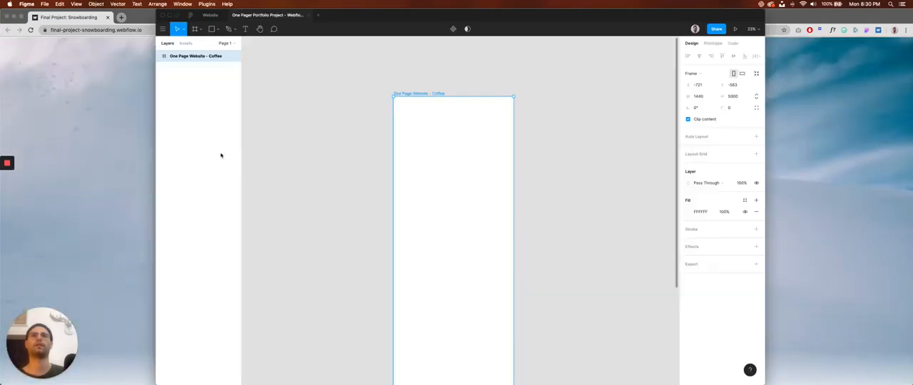
{"action": "left_click_drag", "start_coordinate": [452, 186], "coordinate": [433, 194]}
{"action": "scroll", "coordinate": [401, 175], "scroll_direction": "up", "scroll_amount": 5}
{"action": "left_click_drag", "start_coordinate": [389, 147], "coordinate": [430, 251]}
{"action": "left_click_drag", "start_coordinate": [432, 201], "coordinate": [417, 230]}
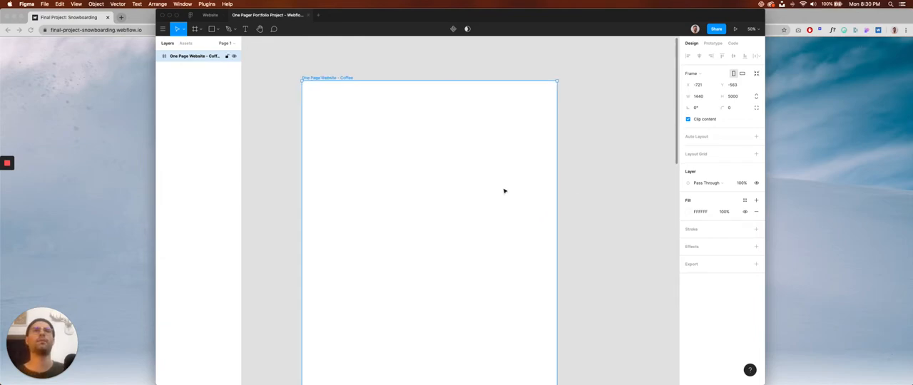
Return to the snowboarding site in Chrome and check the overall page length and order of sections.
{"action": "left_click", "coordinate": [816, 171]}
{"action": "scroll", "coordinate": [745, 171], "scroll_direction": "down", "scroll_amount": 10}
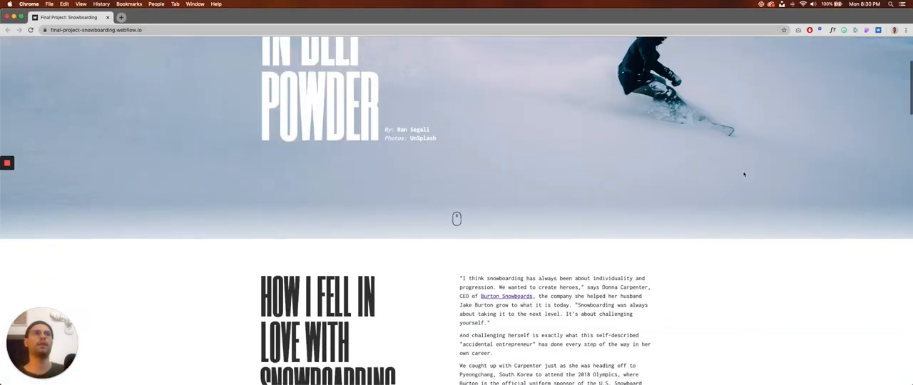
{"action": "scroll", "coordinate": [700, 167], "scroll_direction": "down", "scroll_amount": 15}
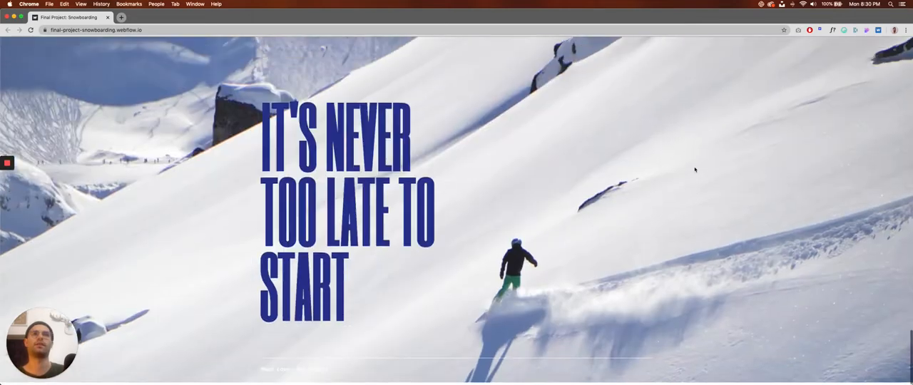
{"action": "scroll", "coordinate": [634, 223], "scroll_direction": "up", "scroll_amount": 20}
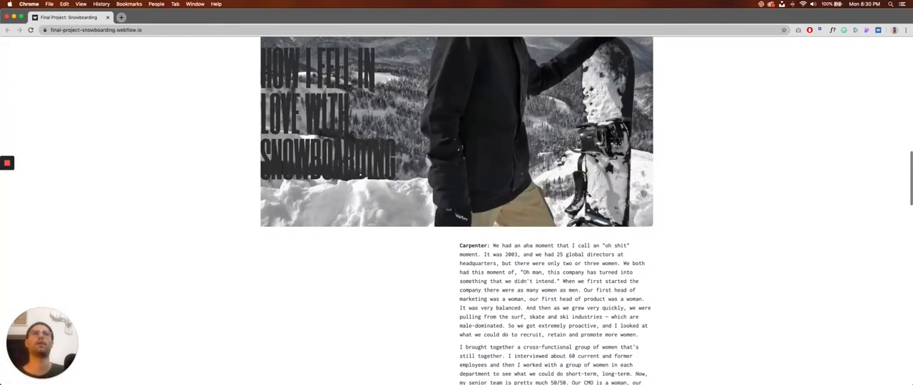
Switch to Figma and place a default 100 × 100 rectangle inside the upper part of the One Page Website - Coffee frame.
{"action": "key", "text": "super+Tab"}
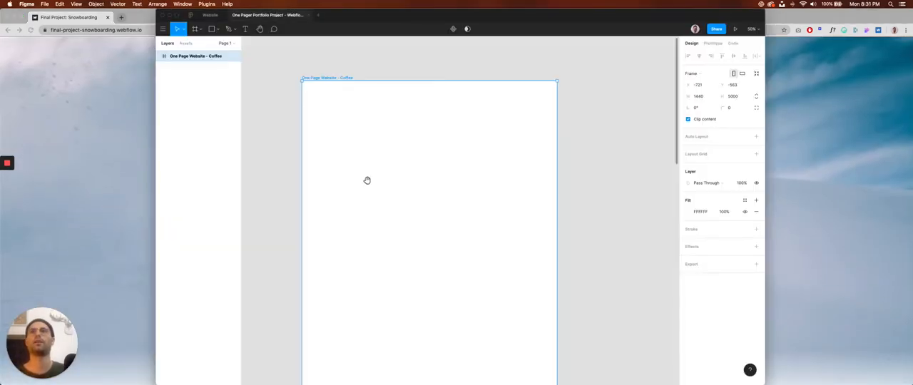
{"action": "scroll", "coordinate": [316, 153], "scroll_direction": "down", "scroll_amount": 2}
{"action": "scroll", "coordinate": [316, 153], "scroll_direction": "right", "scroll_amount": 1}
{"action": "left_click", "coordinate": [217, 31]}
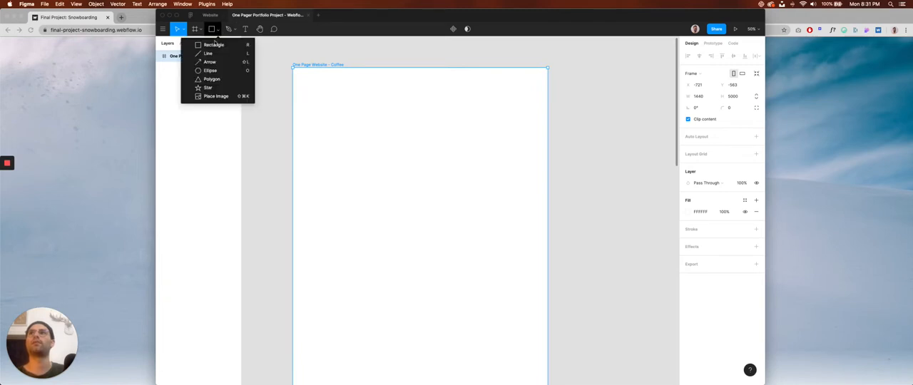
{"action": "left_click", "coordinate": [207, 43]}
{"action": "left_click", "coordinate": [329, 102]}
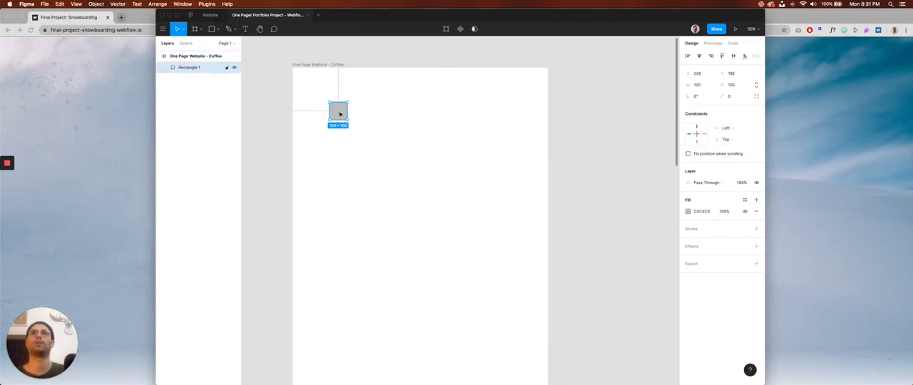
Resize the rectangle to 1440 × 1024 and line it up with the frame's sides at X 0.
{"action": "left_click", "coordinate": [704, 87]}
{"action": "type", "text": "1440"}
{"action": "key", "text": "Tab"}
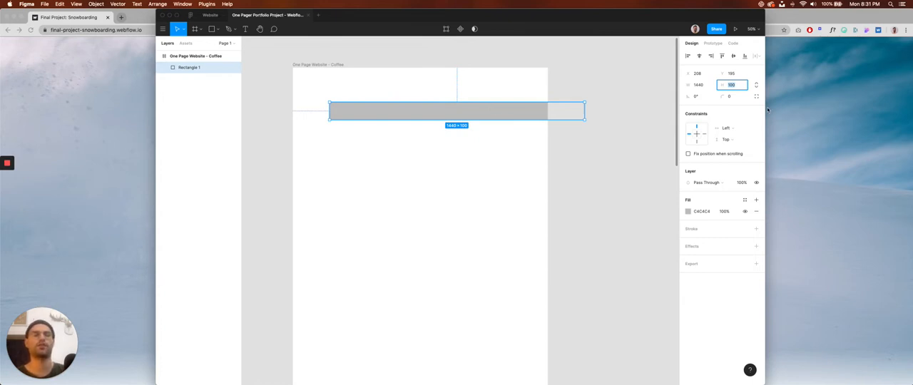
{"action": "type", "text": "8"}
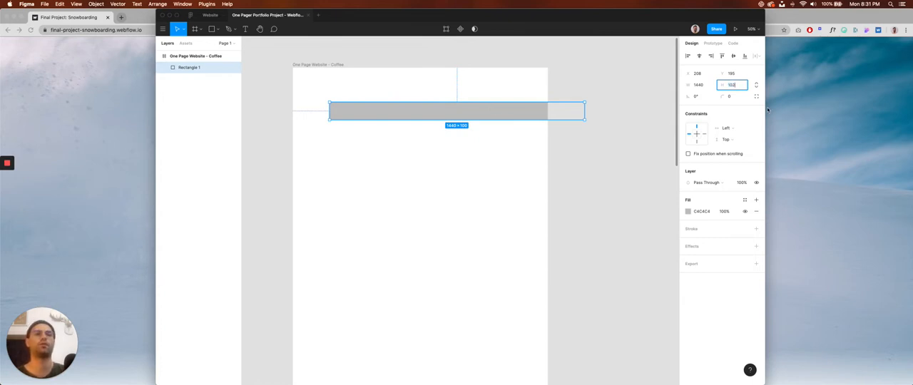
{"action": "type", "text": "024"}
{"action": "key", "text": "Return"}
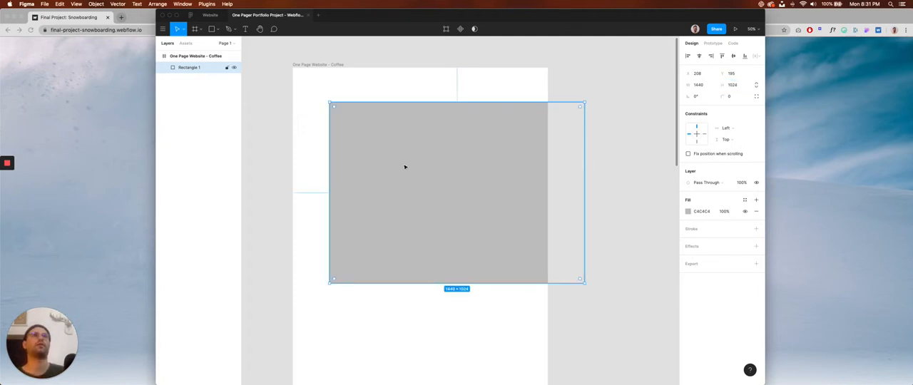
{"action": "left_click_drag", "start_coordinate": [405, 167], "coordinate": [384, 148]}
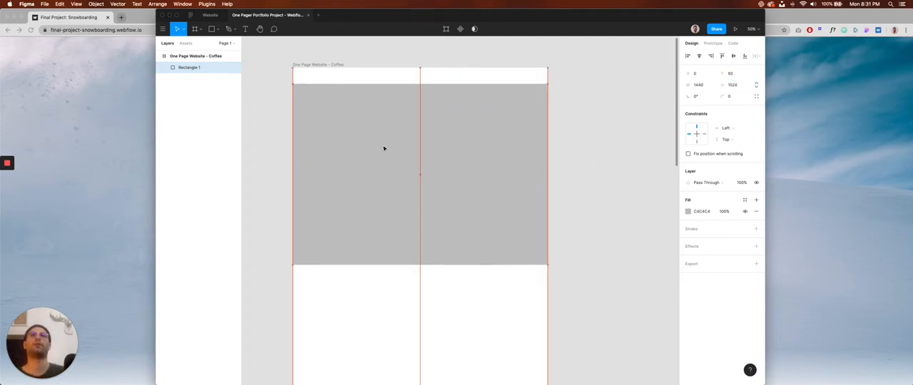
{"action": "left_click", "coordinate": [461, 312]}
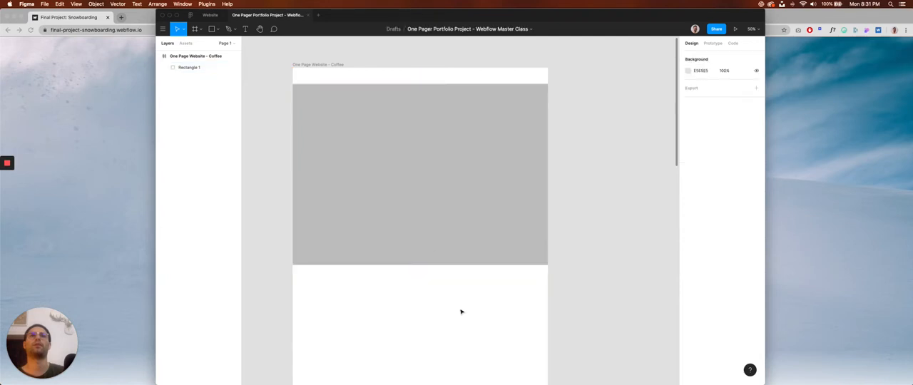
{"action": "left_click", "coordinate": [327, 65]}
{"action": "left_click", "coordinate": [742, 97]}
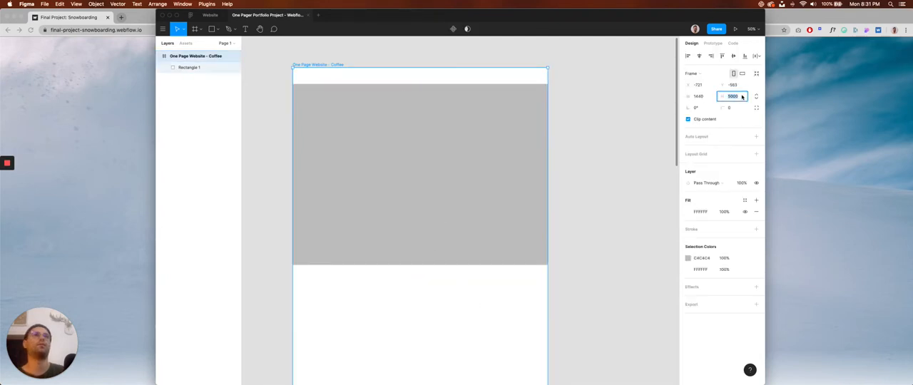
{"action": "type", "text": "1024"}
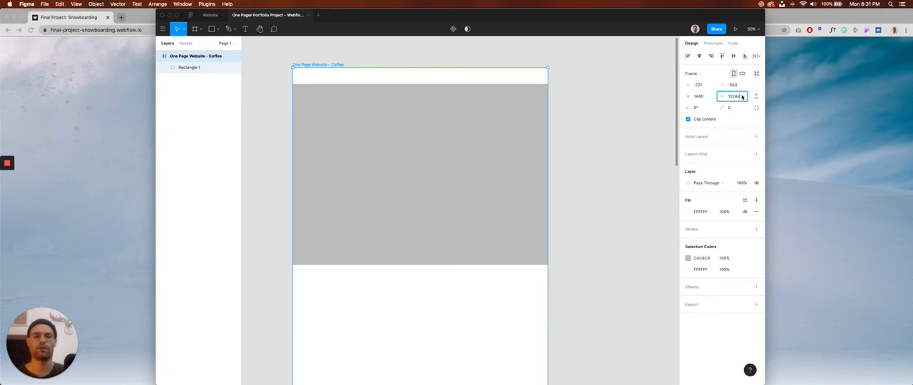
{"action": "key", "text": "Escape"}
{"action": "left_click", "coordinate": [741, 97]}
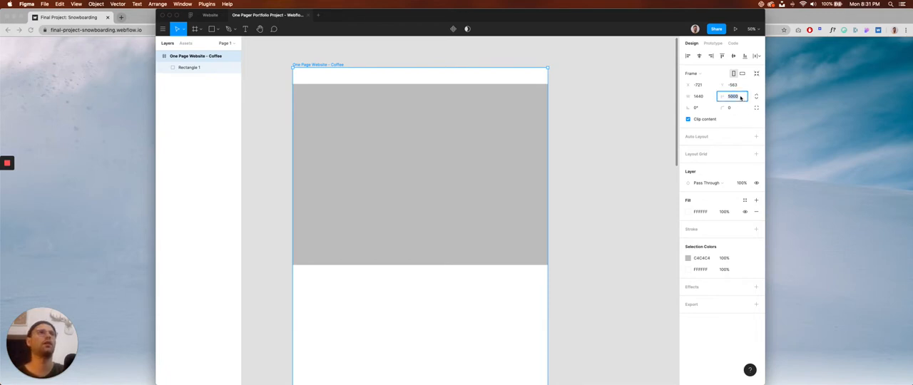
{"action": "type", "text": "1024+"}
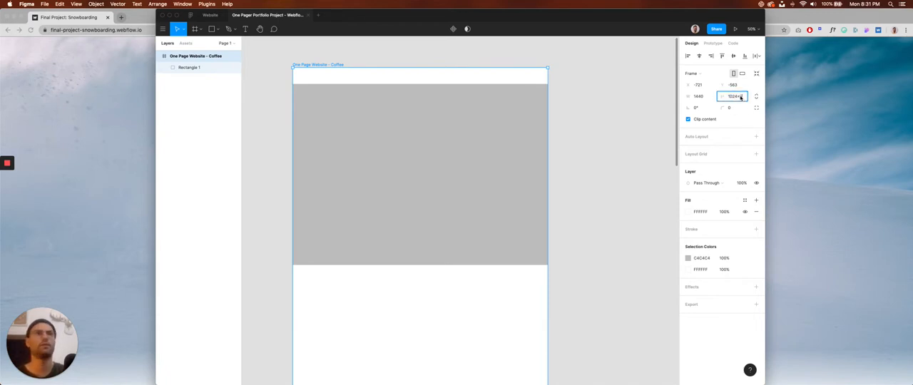
{"action": "type", "text": "4"}
{"action": "key", "text": "Escape"}
Calculate 1024x5 in Spotlight and set the One Page Website - Coffee frame's height to 5120.
{"action": "left_click", "coordinate": [737, 96]}
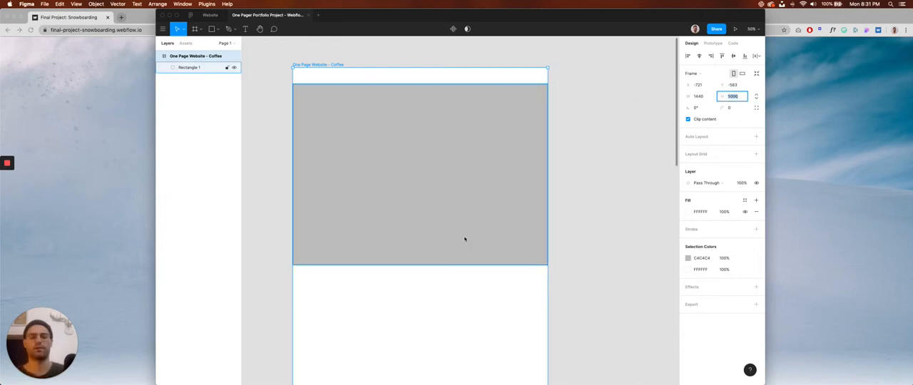
{"action": "key", "text": "super+space"}
{"action": "type", "text": "1024x5"}
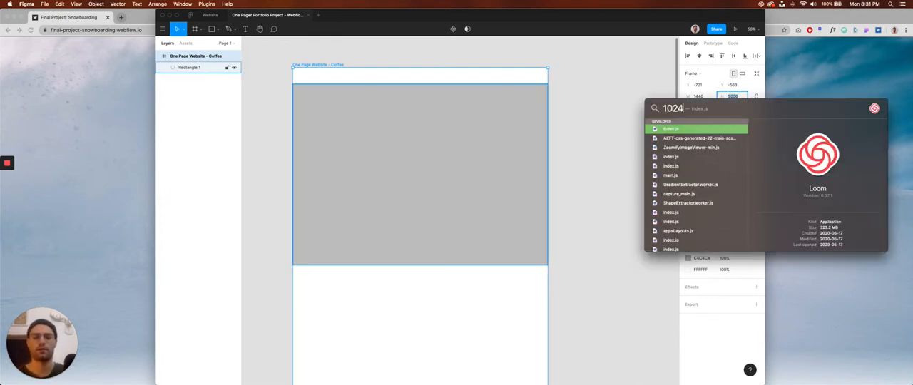
{"action": "key", "text": "super+a"}
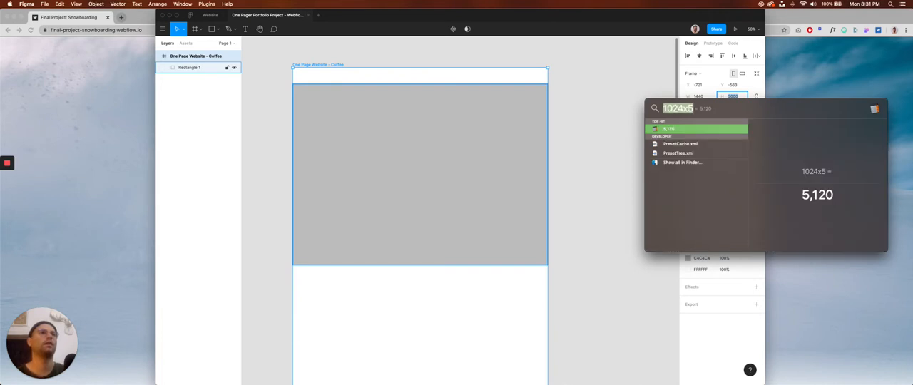
{"action": "key", "text": "BackSpace"}
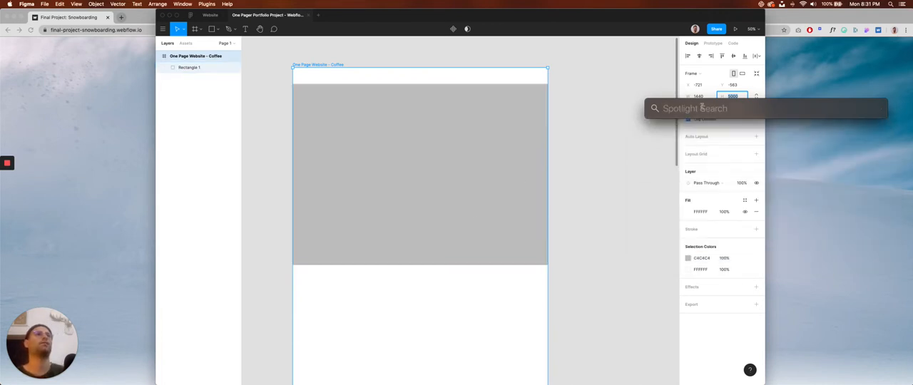
{"action": "key", "text": "Escape"}
{"action": "type", "text": "5"}
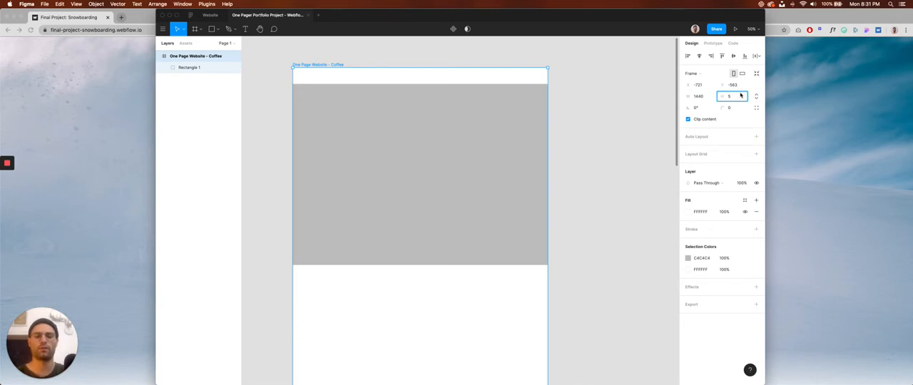
{"action": "key", "text": "Return"}
Move the grey rectangle flush with the frame's top edge, at X 0 and Y 0.
{"action": "left_click", "coordinate": [440, 151]}
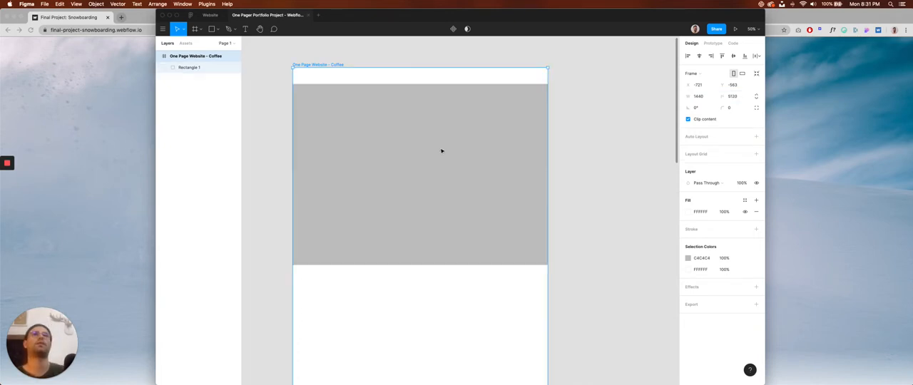
{"action": "left_click_drag", "start_coordinate": [419, 136], "coordinate": [418, 135]}
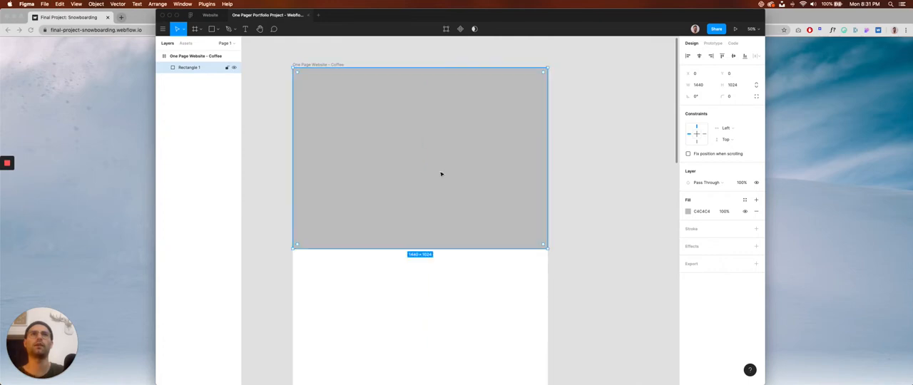
{"action": "key", "text": "space"}
{"action": "left_click_drag", "start_coordinate": [439, 172], "coordinate": [433, 151]}
Switch to the snowboarding site in Chrome and study the layout of the hero and the two-column introduction.
{"action": "left_click", "coordinate": [820, 169]}
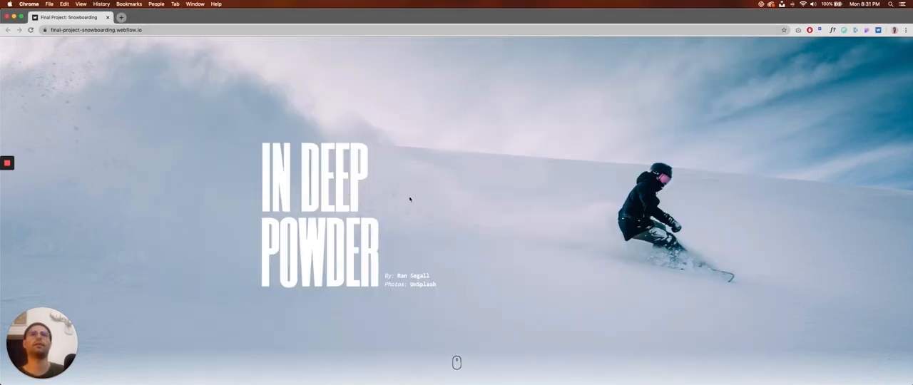
{"action": "scroll", "coordinate": [409, 199], "scroll_direction": "down", "scroll_amount": 1}
{"action": "scroll", "coordinate": [408, 199], "scroll_direction": "down", "scroll_amount": 5}
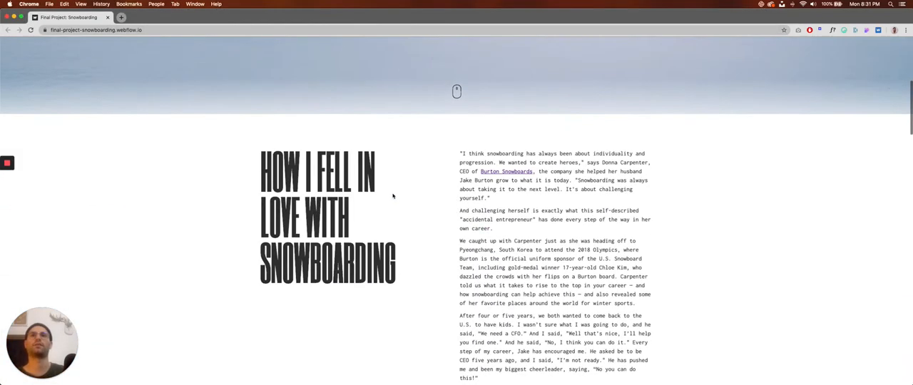
{"action": "scroll", "coordinate": [393, 196], "scroll_direction": "down", "scroll_amount": 2}
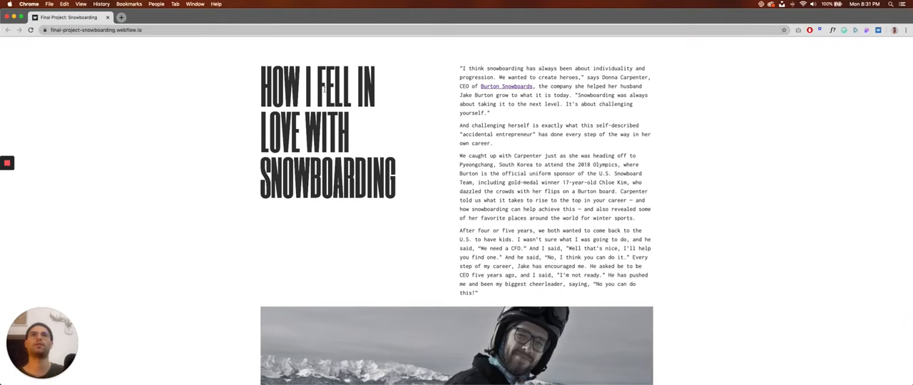
{"action": "scroll", "coordinate": [383, 222], "scroll_direction": "down", "scroll_amount": 3}
{"action": "scroll", "coordinate": [357, 207], "scroll_direction": "up", "scroll_amount": 7}
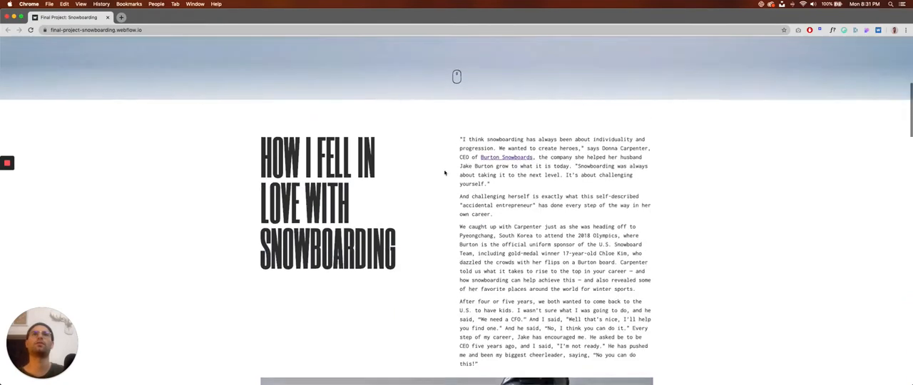
Examine the reference page's large photo, My History grid and Favorite Brands section.
{"action": "scroll", "coordinate": [324, 208], "scroll_direction": "down", "scroll_amount": 10}
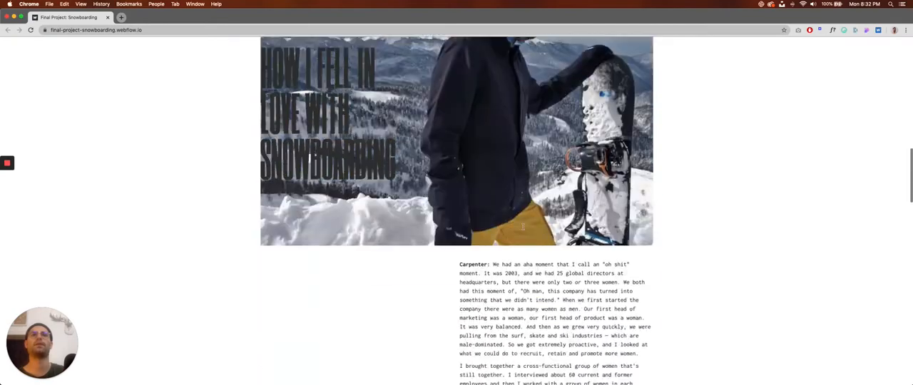
{"action": "scroll", "coordinate": [500, 221], "scroll_direction": "down", "scroll_amount": 10}
{"action": "scroll", "coordinate": [500, 236], "scroll_direction": "up", "scroll_amount": 2}
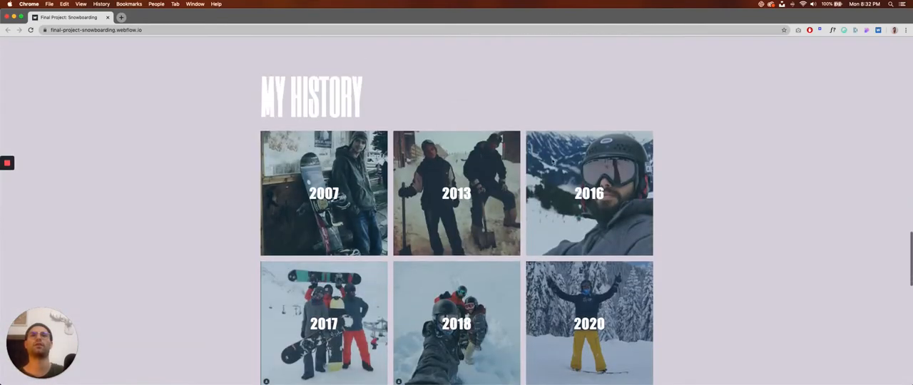
{"action": "scroll", "coordinate": [505, 266], "scroll_direction": "down", "scroll_amount": 6}
{"action": "scroll", "coordinate": [483, 238], "scroll_direction": "down", "scroll_amount": 5}
{"action": "scroll", "coordinate": [499, 215], "scroll_direction": "up", "scroll_amount": 1}
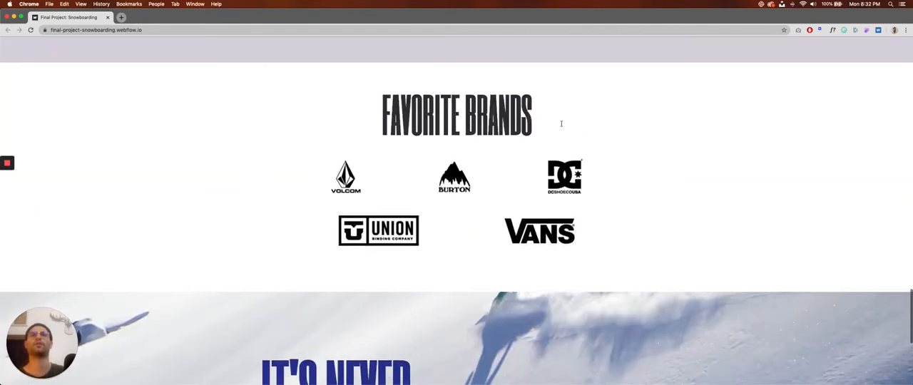
{"action": "scroll", "coordinate": [461, 252], "scroll_direction": "up", "scroll_amount": 3}
{"action": "scroll", "coordinate": [356, 235], "scroll_direction": "down", "scroll_amount": 6}
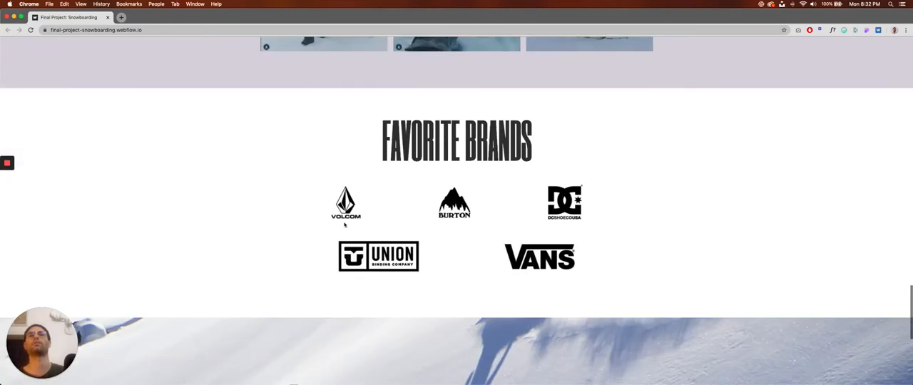
Examine the snowboarding page's closing "It's Never Too Late To Start" photo section and return to Figma.
{"action": "scroll", "coordinate": [293, 220], "scroll_direction": "down", "scroll_amount": 2}
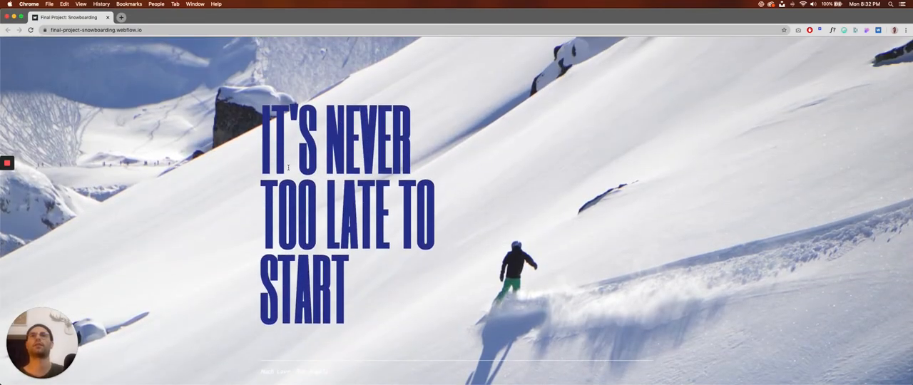
{"action": "scroll", "coordinate": [288, 168], "scroll_direction": "up", "scroll_amount": 20}
{"action": "key", "text": "super+Tab"}
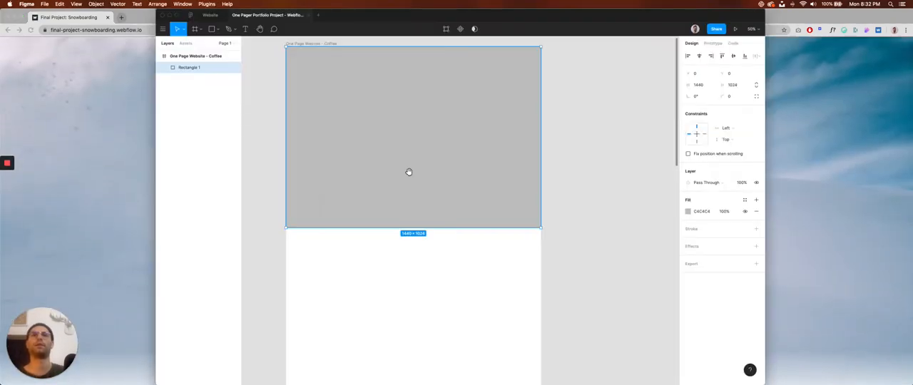
Duplicate the grey rectangle and place the copy flush with the bottom of the coffee frame, at X 0 and Y 4096.
{"action": "scroll", "coordinate": [409, 172], "scroll_direction": "down", "scroll_amount": 2}
{"action": "scroll", "coordinate": [412, 210], "scroll_direction": "down", "scroll_amount": 6}
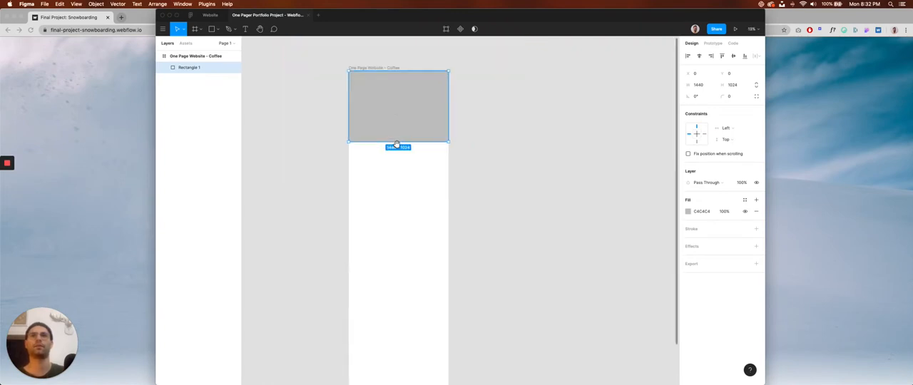
{"action": "left_click_drag", "start_coordinate": [404, 110], "coordinate": [406, 352]}
{"action": "scroll", "coordinate": [396, 207], "scroll_direction": "down", "scroll_amount": 5}
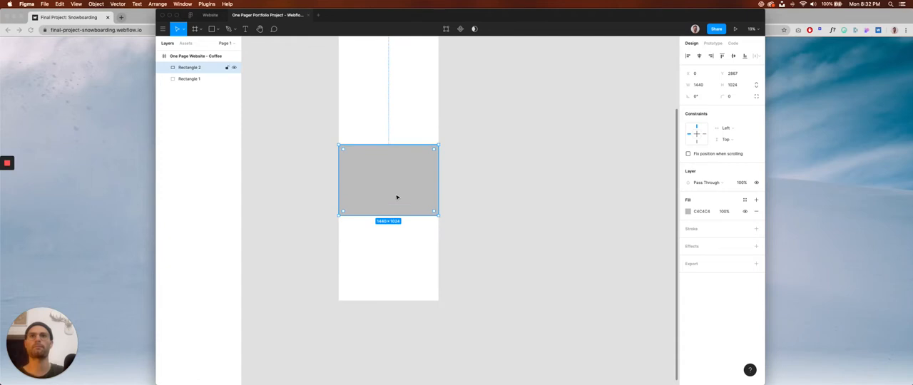
{"action": "left_click_drag", "start_coordinate": [398, 227], "coordinate": [397, 284]}
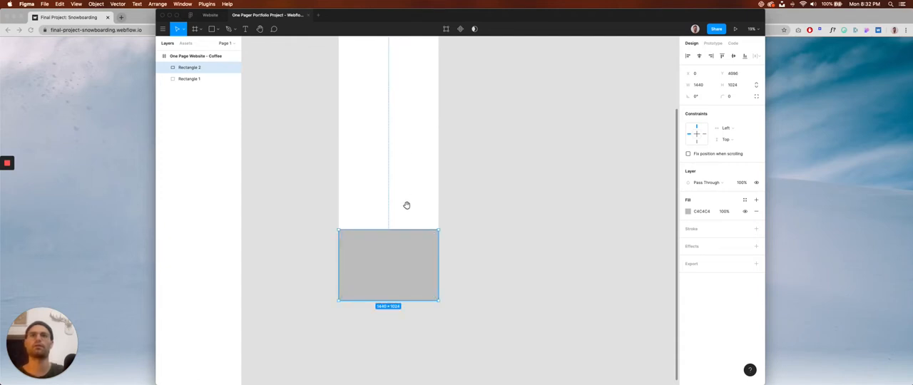
Duplicate the top rectangle, place the copy directly beneath it at Y 1024, and stretch it to a height of 1557.
{"action": "scroll", "coordinate": [407, 205], "scroll_direction": "up", "scroll_amount": 3}
{"action": "left_click", "coordinate": [412, 80]}
{"action": "scroll", "coordinate": [399, 125], "scroll_direction": "up", "scroll_amount": 1}
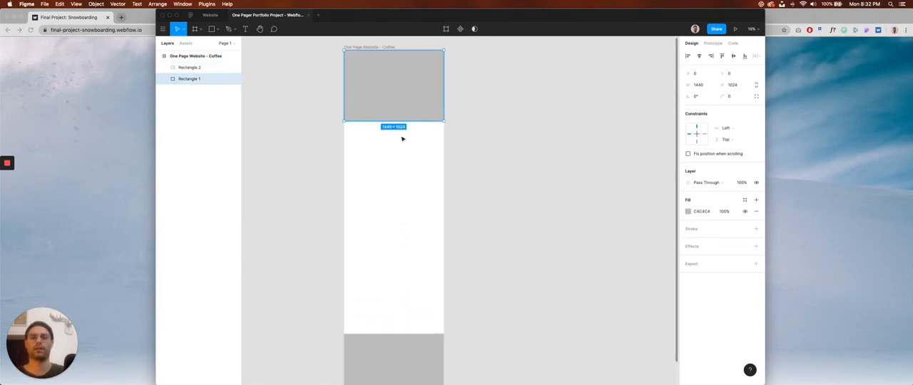
{"action": "key", "text": "super+d"}
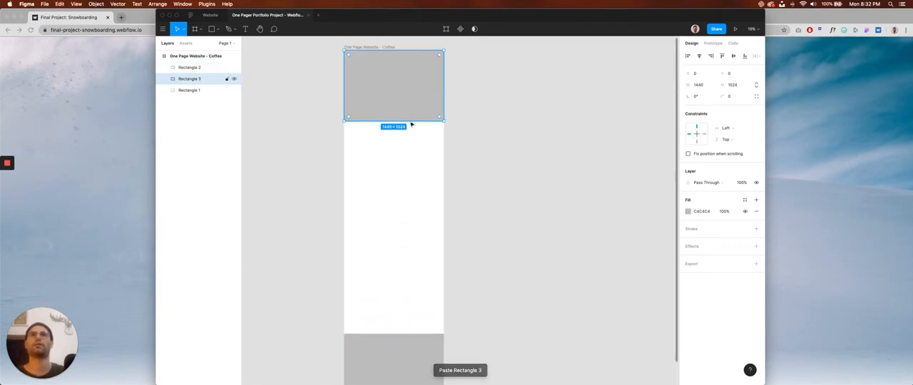
{"action": "left_click_drag", "start_coordinate": [412, 122], "coordinate": [415, 168]}
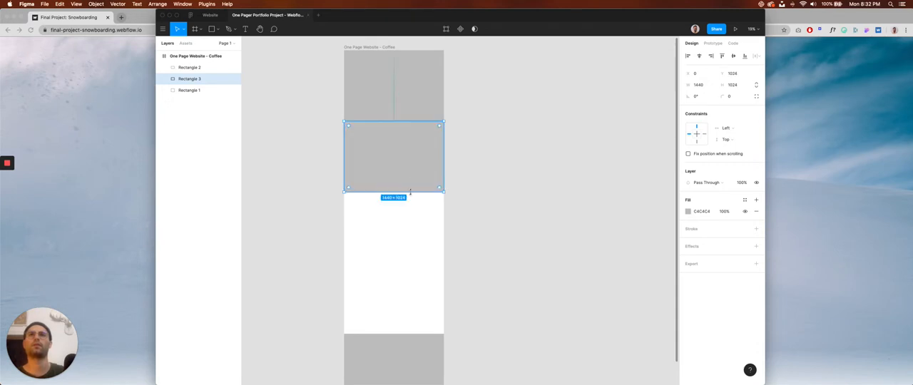
{"action": "left_click_drag", "start_coordinate": [410, 192], "coordinate": [411, 228]}
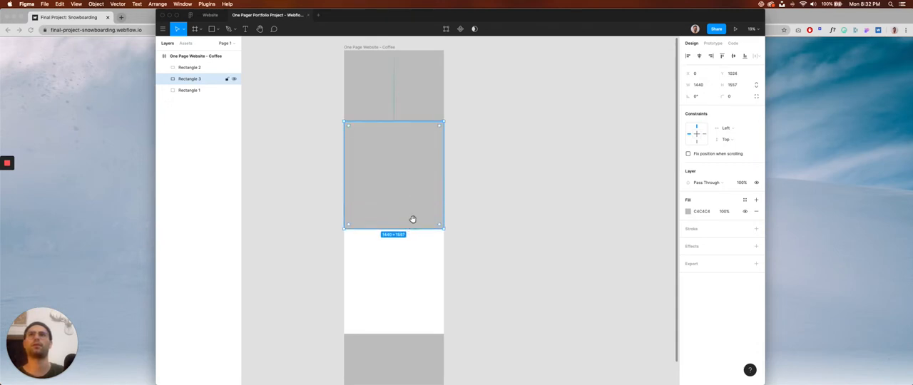
Duplicate the tall second rectangle as a third section directly below it, at Y 2581, and shorten the copy to a height of about 1040.
{"action": "scroll", "coordinate": [412, 219], "scroll_direction": "down", "scroll_amount": 1}
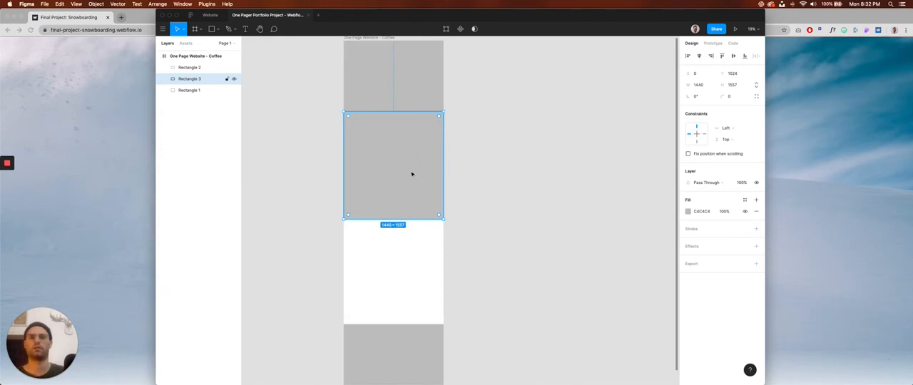
{"action": "left_click_drag", "start_coordinate": [412, 174], "coordinate": [414, 279]}
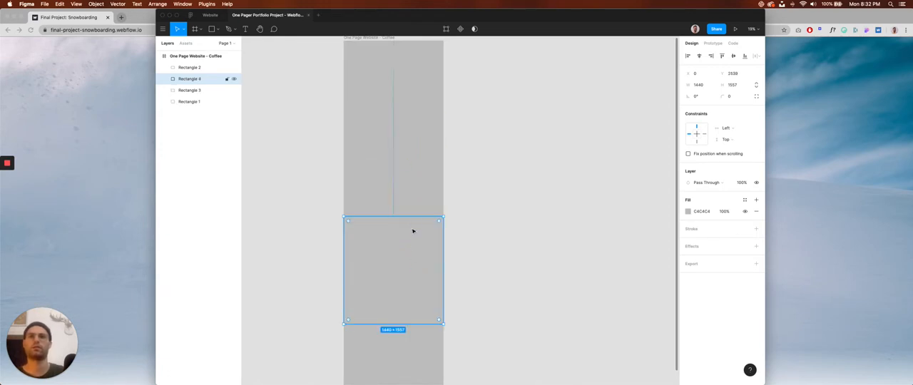
{"action": "left_click_drag", "start_coordinate": [401, 215], "coordinate": [413, 245]}
{"action": "left_click_drag", "start_coordinate": [413, 308], "coordinate": [413, 292]}
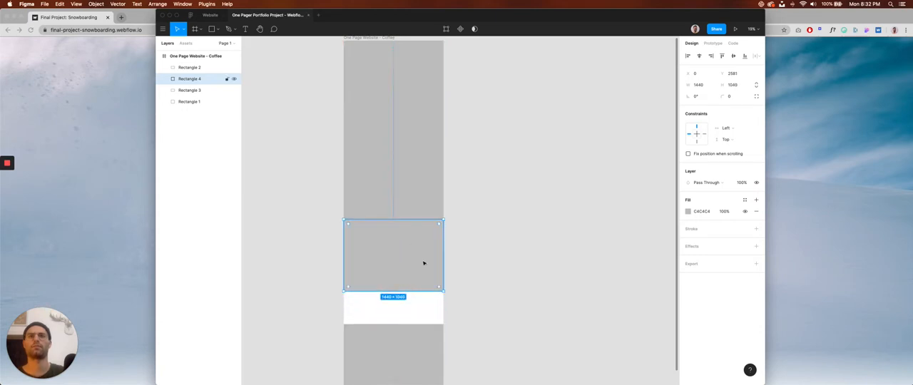
Duplicate the third rectangle downwards to cover the white gap above the bottom rectangle, and clear the selection.
{"action": "scroll", "coordinate": [412, 259], "scroll_direction": "down", "scroll_amount": 2}
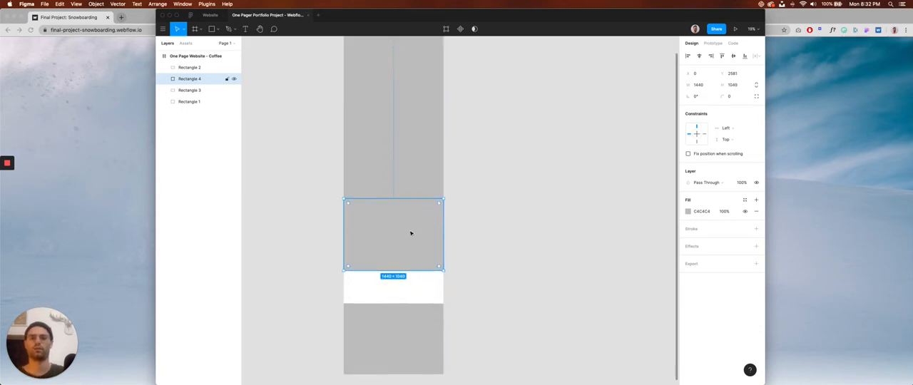
{"action": "left_click_drag", "start_coordinate": [411, 233], "coordinate": [418, 303]}
{"action": "left_click", "coordinate": [467, 264]}
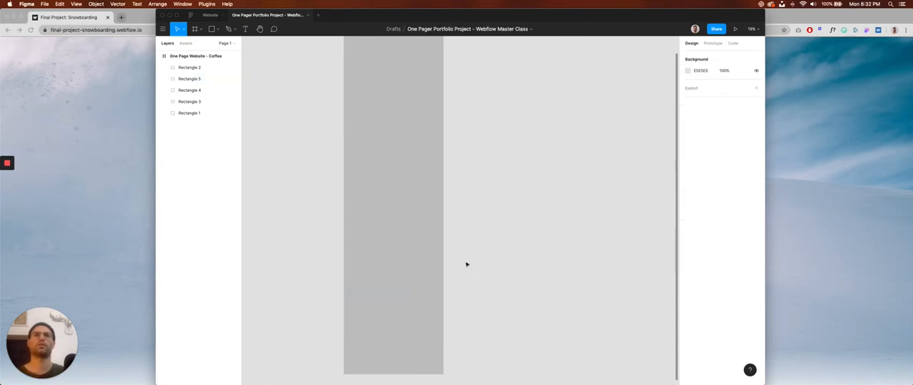
Rename the layer of the frame's top rectangle as Section 1.
{"action": "key", "text": "space"}
{"action": "left_click_drag", "start_coordinate": [469, 249], "coordinate": [461, 256]}
{"action": "left_click", "coordinate": [388, 77]}
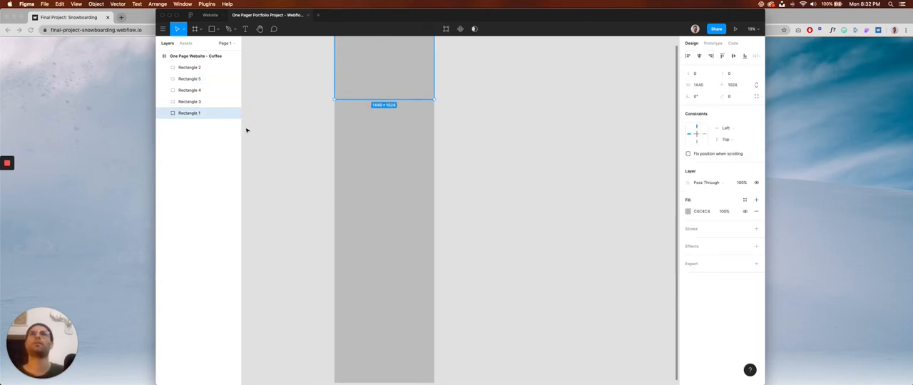
{"action": "key", "text": "space"}
{"action": "left_click_drag", "start_coordinate": [273, 125], "coordinate": [274, 185]}
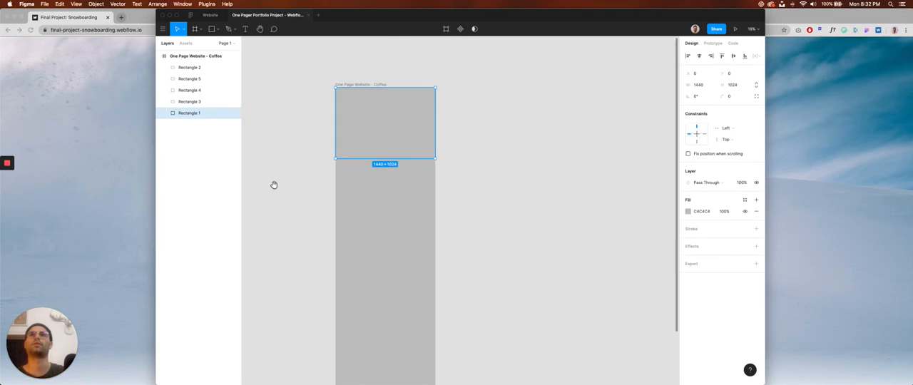
{"action": "double_click", "coordinate": [189, 113]}
{"action": "type", "text": "S"}
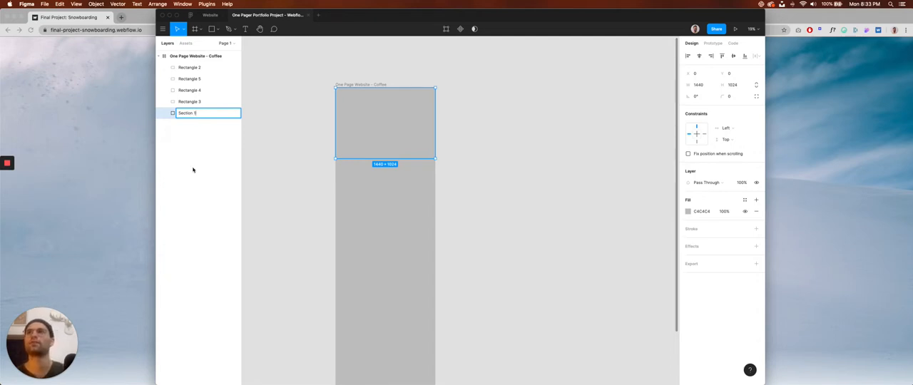
{"action": "key", "text": "Return"}
Rename the layer of the tall rectangle below the top one as Section 2.
{"action": "left_click", "coordinate": [344, 199]}
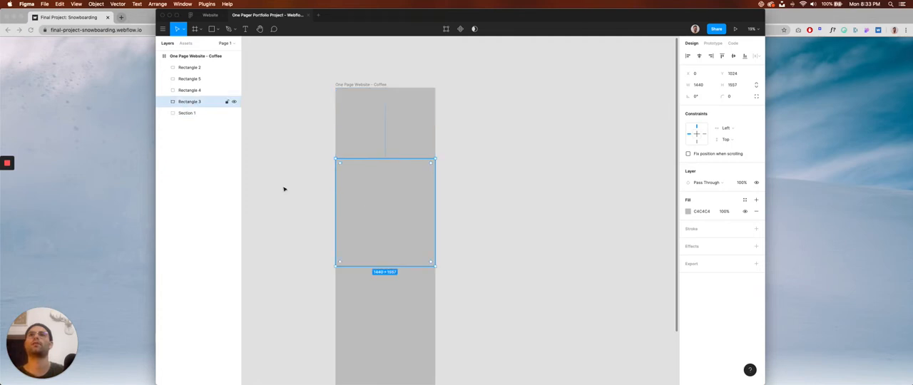
{"action": "double_click", "coordinate": [198, 101]}
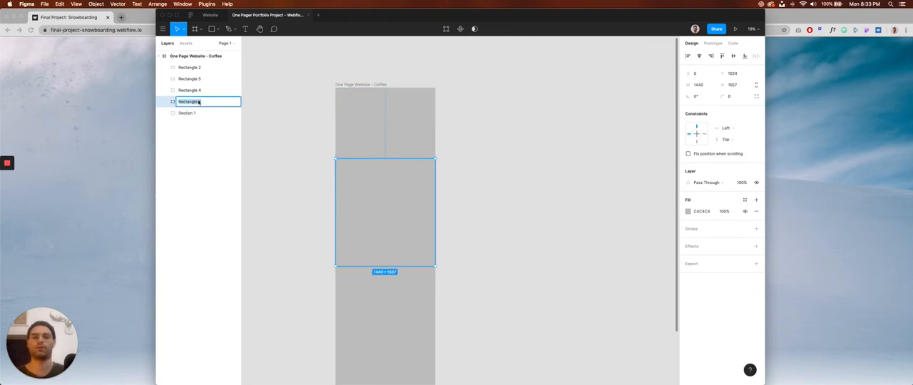
{"action": "type", "text": "Section 2"}
{"action": "key", "text": "Return"}
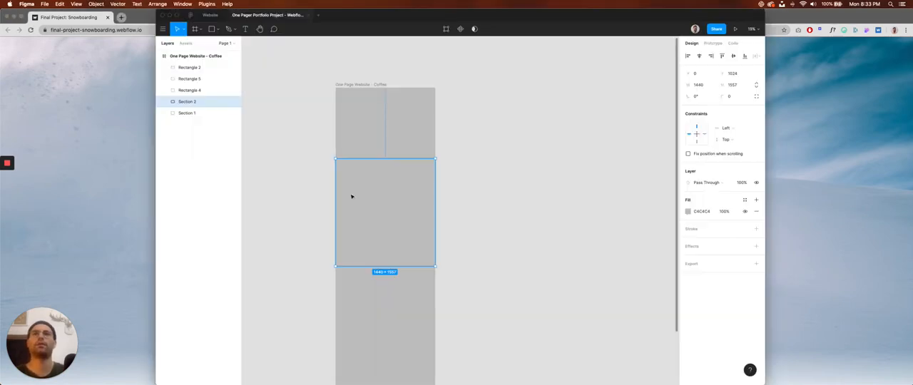
Look up the section names in the Pages project notes and rename the Section 1 layer as Section 1 - HeroSection.
{"action": "key", "text": "super+Tab"}
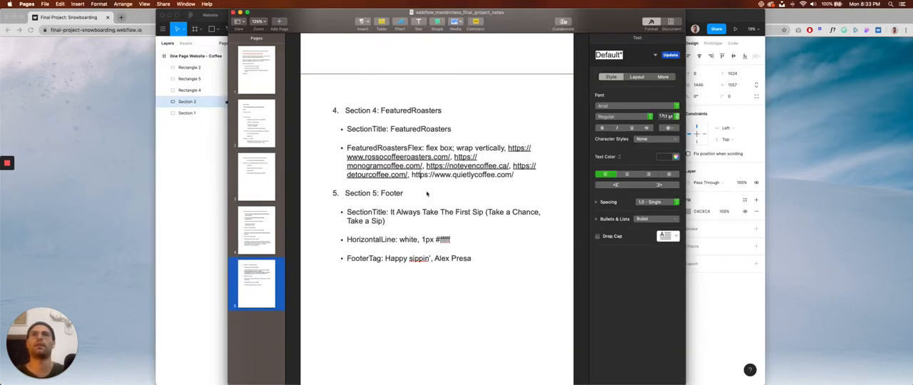
{"action": "scroll", "coordinate": [408, 179], "scroll_direction": "up", "scroll_amount": 10}
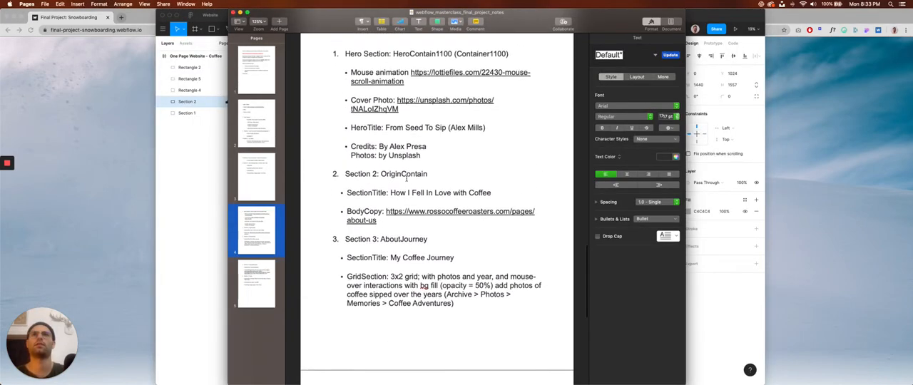
{"action": "scroll", "coordinate": [407, 179], "scroll_direction": "up", "scroll_amount": 2}
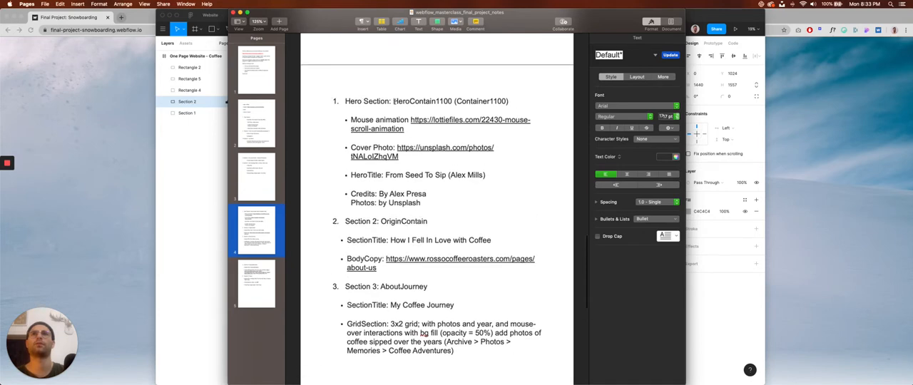
{"action": "key", "text": "super+Tab"}
{"action": "double_click", "coordinate": [188, 113]}
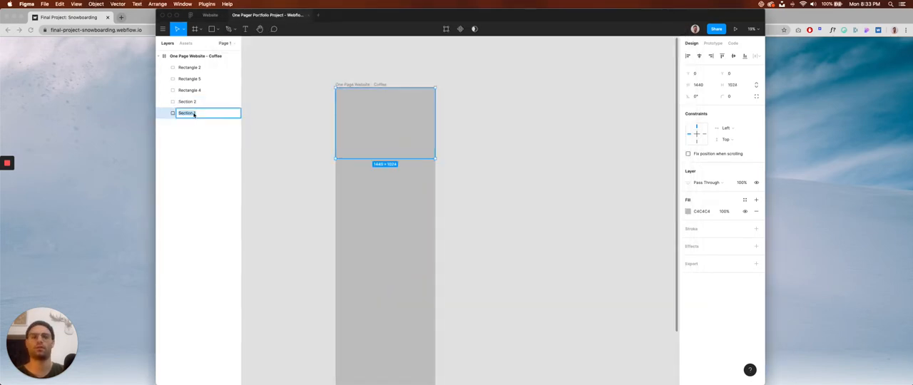
{"action": "left_click", "coordinate": [195, 115]}
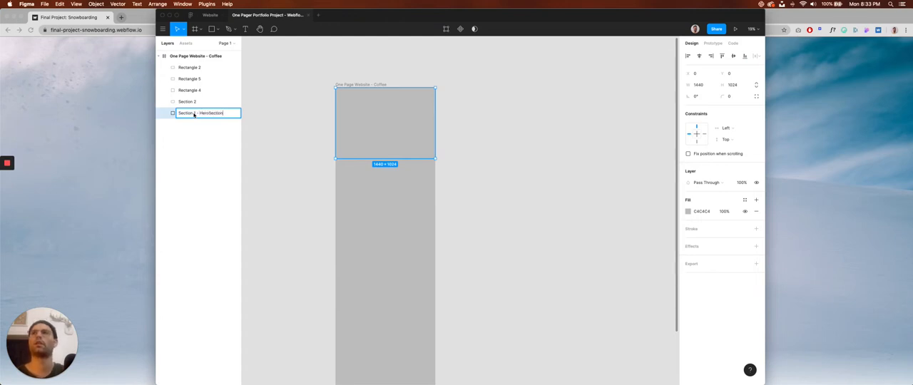
{"action": "type", "text": "- HeroSection"}
{"action": "key", "text": "Return"}
Recheck the hero entry in the Pages notes and append HeroContainer1100 to the Section 1 layer's name in Figma.
{"action": "key", "text": "super+Tab"}
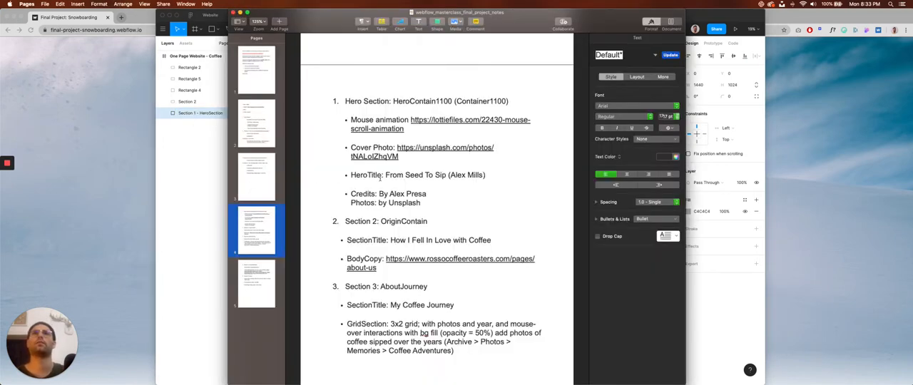
{"action": "key", "text": "super+Tab"}
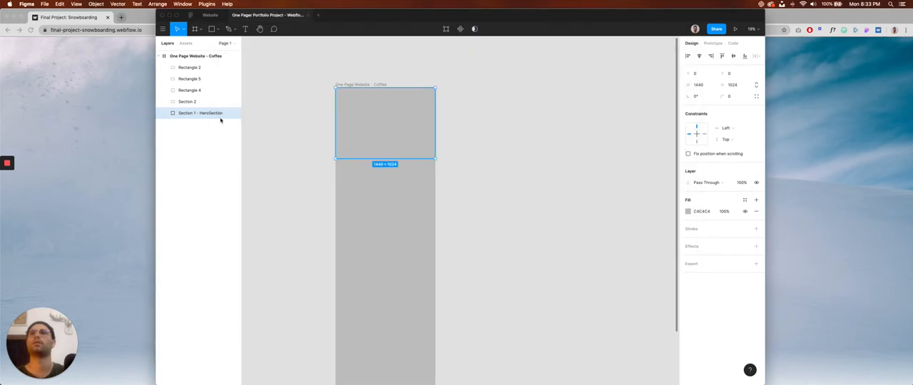
{"action": "double_click", "coordinate": [207, 113]}
{"action": "key", "text": "Right"}
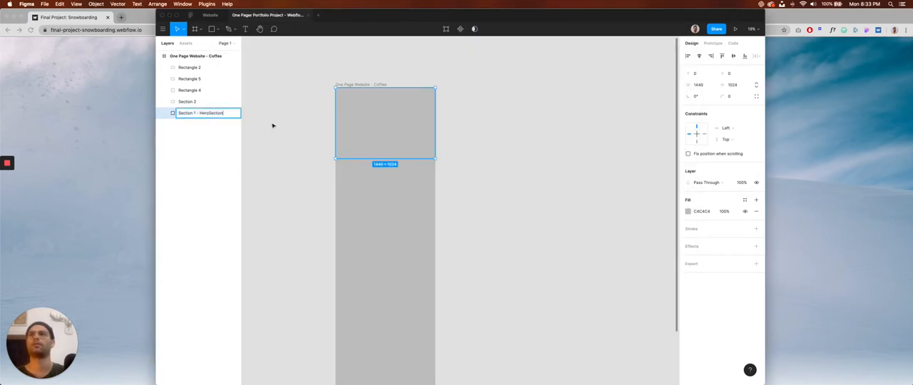
{"action": "type", "text": "HeroContainer(1"}
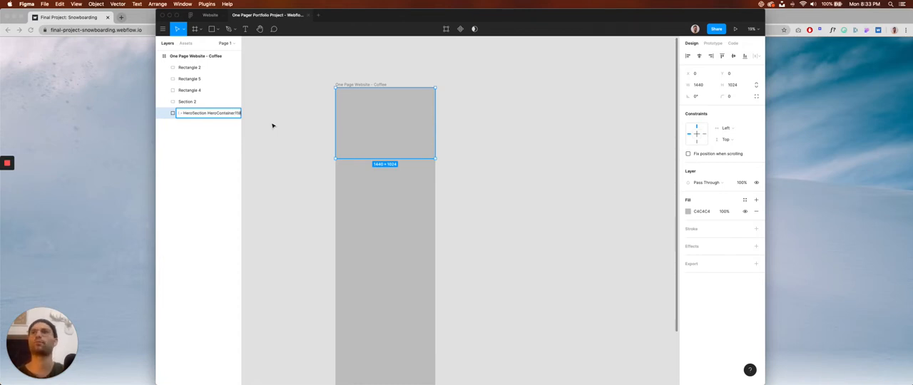
{"action": "key", "text": "Return"}
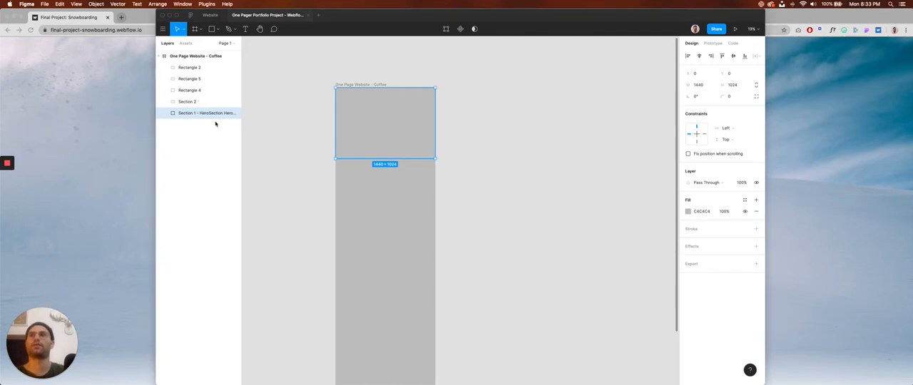
Check the second section's name in the Pages notes and rename the Section 2 layer in Figma as Section 2 -OriginContain.
{"action": "key", "text": "super+Tab"}
{"action": "left_click", "coordinate": [470, 102]}
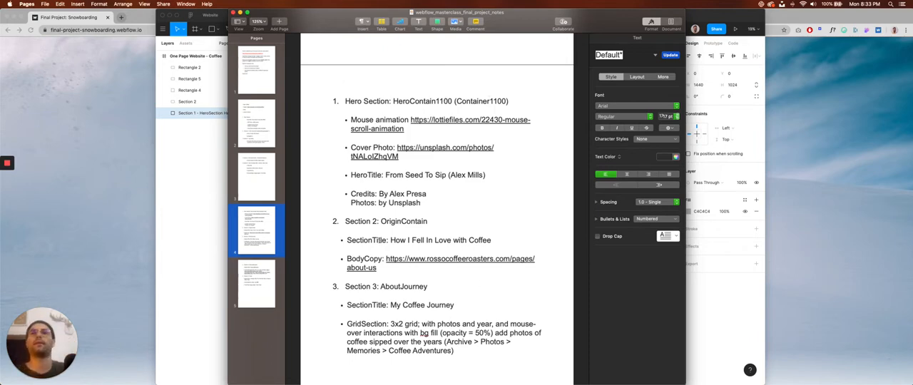
{"action": "key", "text": "super+Tab"}
{"action": "left_click", "coordinate": [200, 101]}
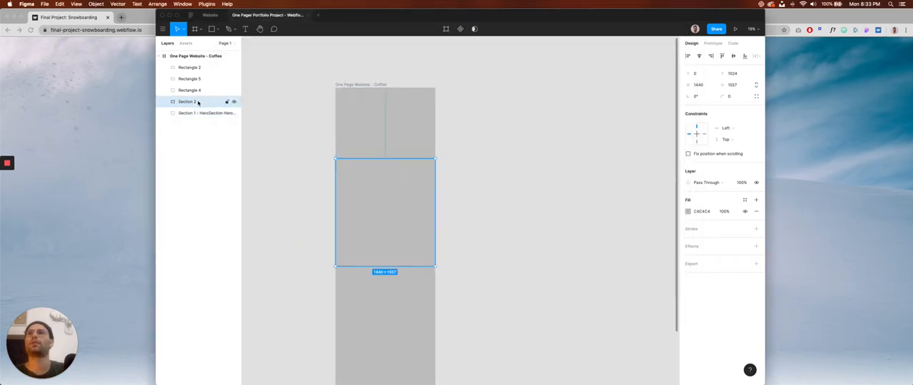
{"action": "double_click", "coordinate": [214, 107]}
{"action": "key", "text": "Right"}
{"action": "type", "text": "-"}
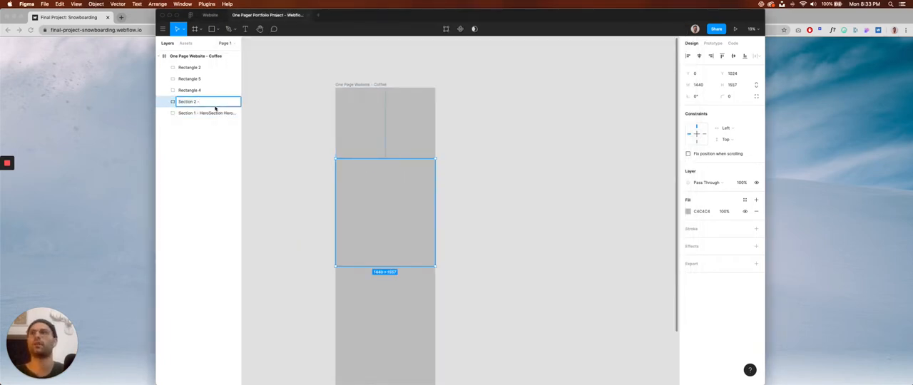
{"action": "type", "text": "OriginContain"}
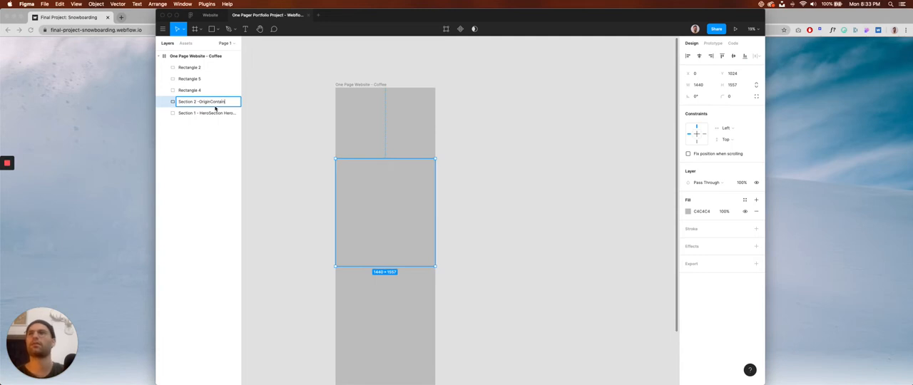
{"action": "key", "text": "Return"}
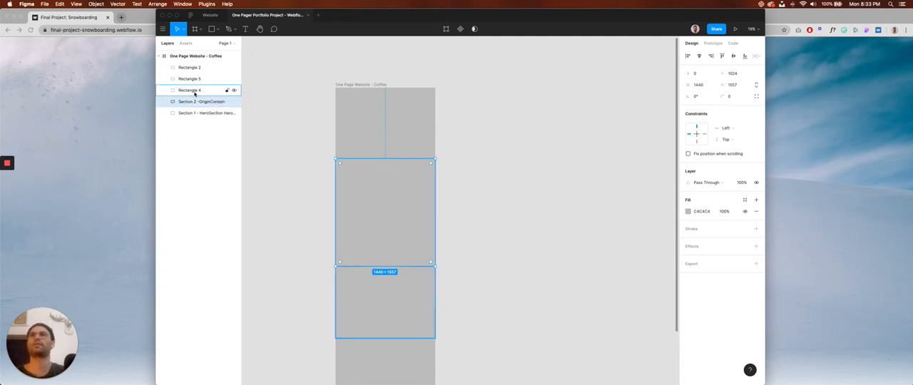
Rename the Rectangle 4 layer, the block below Section 2, as Section 3 -.
{"action": "scroll", "coordinate": [354, 218], "scroll_direction": "down", "scroll_amount": 1}
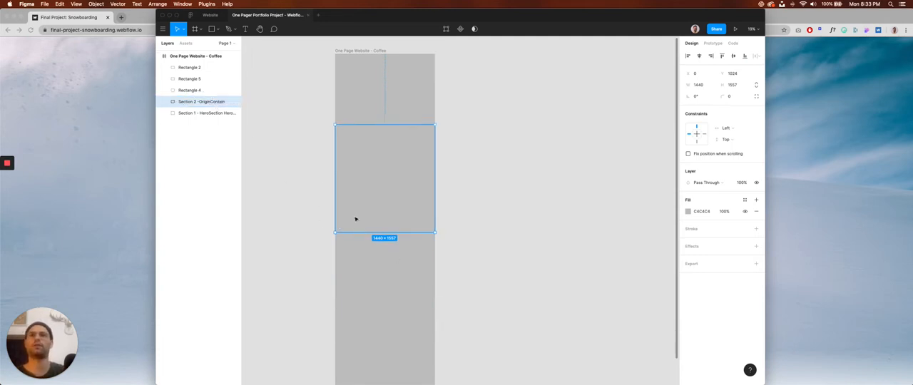
{"action": "left_click", "coordinate": [393, 257]}
{"action": "left_click_drag", "start_coordinate": [287, 212], "coordinate": [304, 221]}
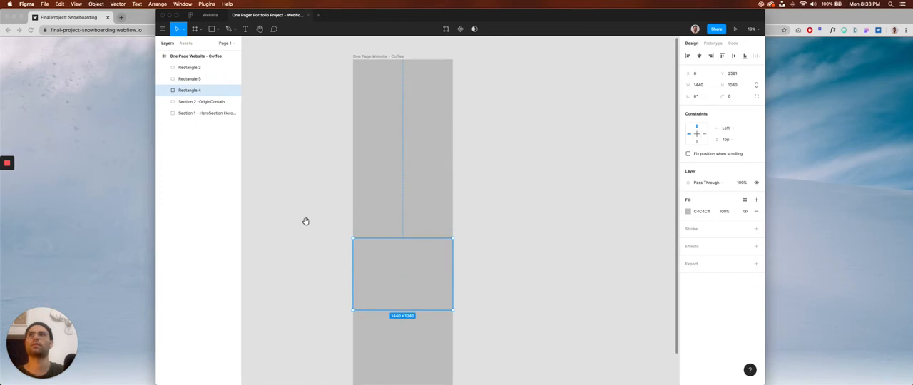
{"action": "double_click", "coordinate": [197, 90]}
{"action": "type", "text": "Section"}
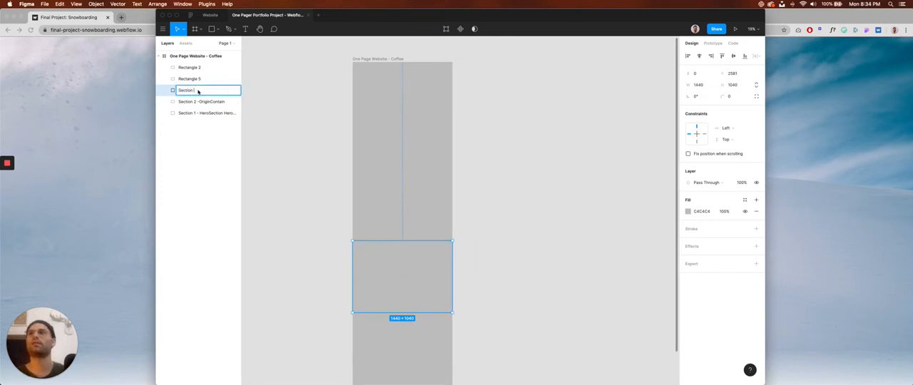
{"action": "type", "text": " 1"}
{"action": "key", "text": "BackSpace"}
{"action": "type", "text": "3"}
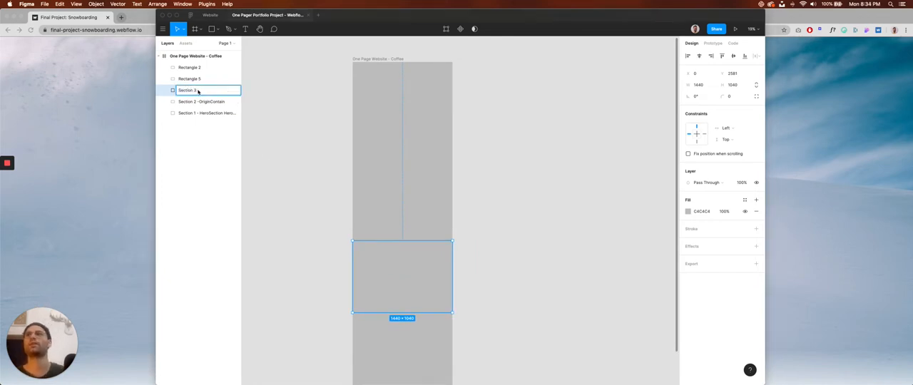
Check the third section's name in the Pages notes and complete the Figma layer name as Section 3 - AboutJourney.
{"action": "key", "text": "super+Tab"}
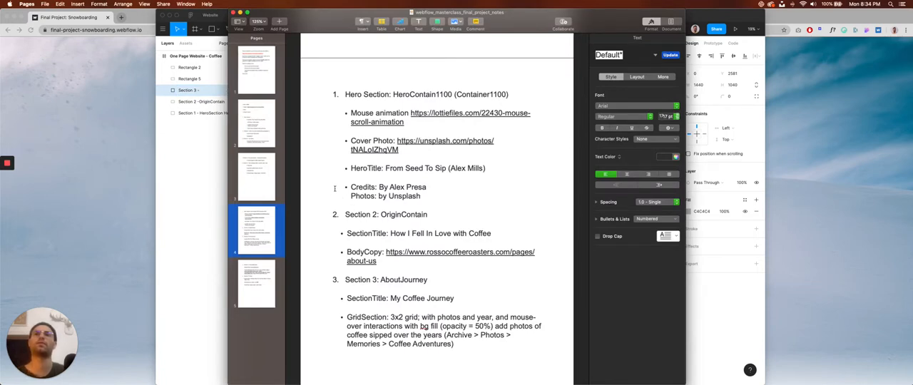
{"action": "key", "text": "super+Tab"}
{"action": "double_click", "coordinate": [188, 90]}
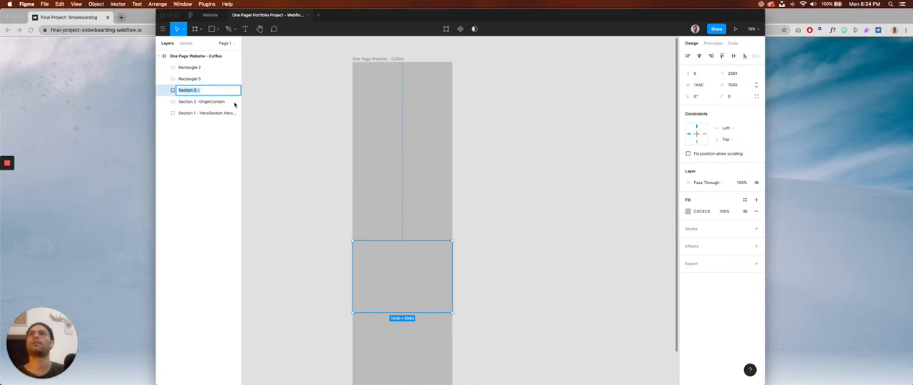
{"action": "key", "text": "Right"}
{"action": "type", "text": "- About"}
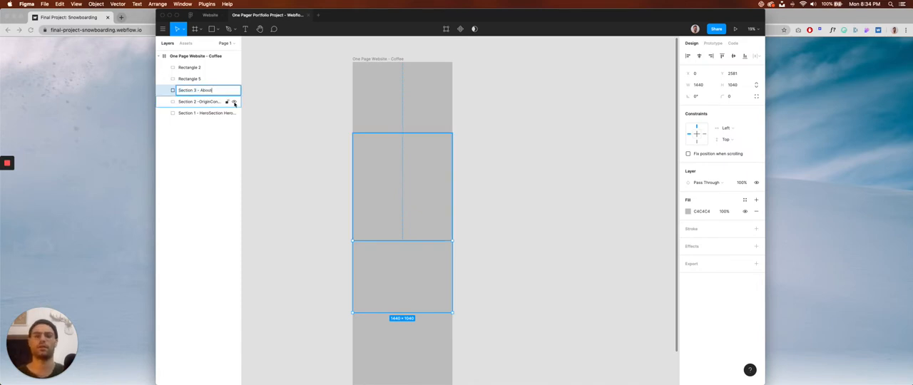
{"action": "type", "text": "Journey"}
{"action": "key", "text": "Return"}
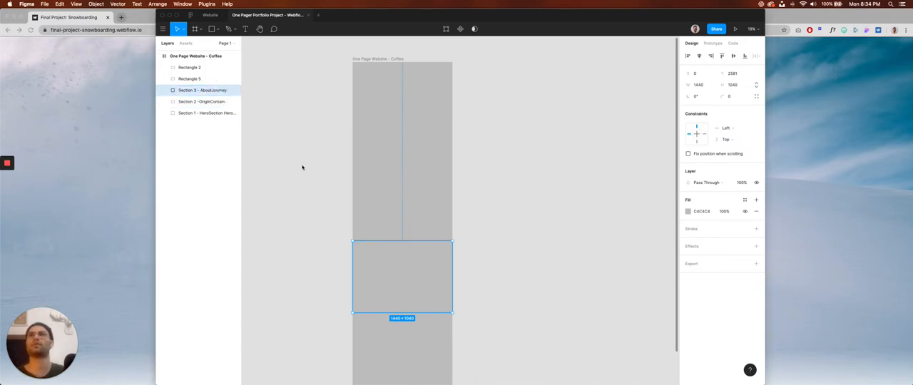
Look up the fourth section's name in the Pages notes and rename the Rectangle 5 layer in Figma as Section 4 - FeaturedRoasters.
{"action": "key", "text": "super+Tab"}
{"action": "scroll", "coordinate": [384, 229], "scroll_direction": "down", "scroll_amount": 10}
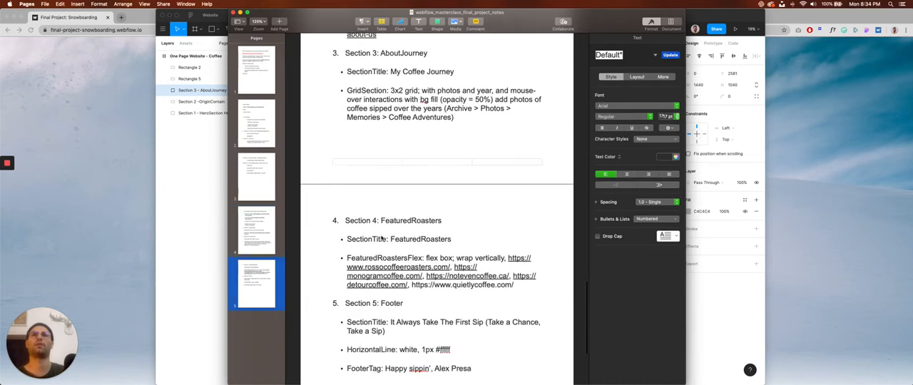
{"action": "key", "text": "super+Tab"}
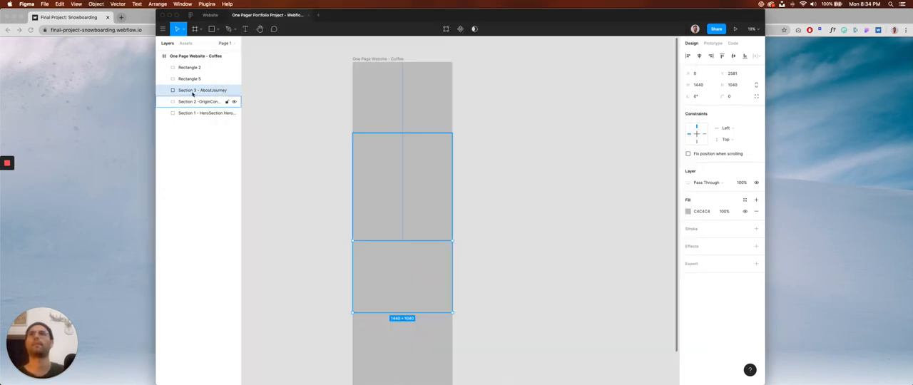
{"action": "left_click", "coordinate": [200, 79]}
{"action": "double_click", "coordinate": [190, 79]}
{"action": "type", "text": "Section 4 - Featured"}
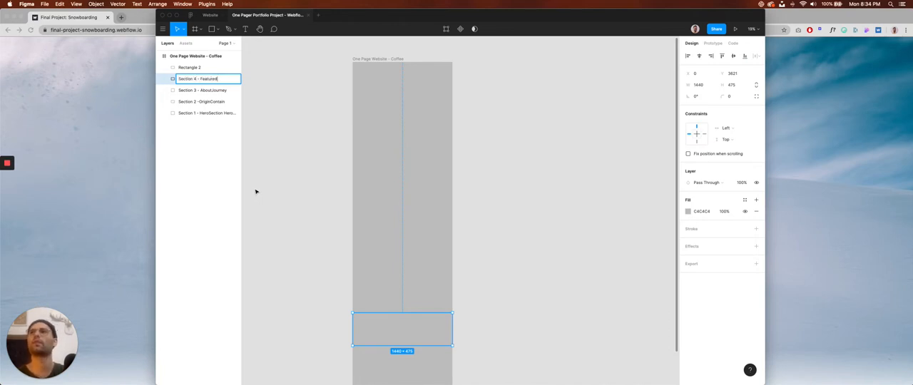
{"action": "type", "text": "Roasters"}
{"action": "key", "text": "Return"}
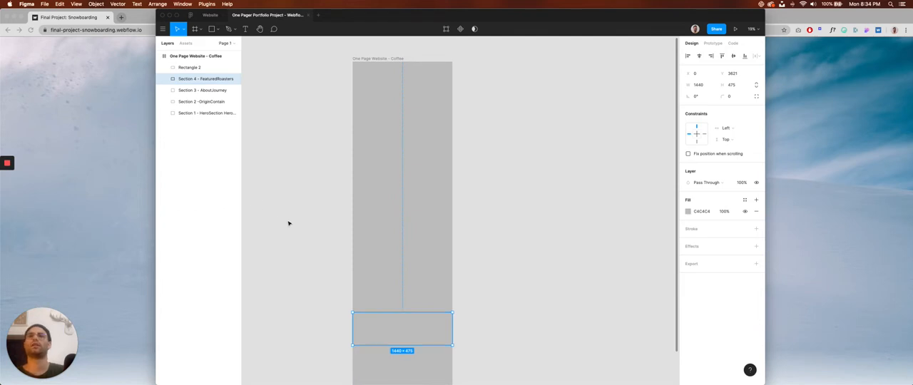
Rename the Rectangle 2 layer, the lowest block of the page, as Section 5 -.
{"action": "scroll", "coordinate": [289, 224], "scroll_direction": "down", "scroll_amount": 3}
{"action": "left_click", "coordinate": [397, 312]}
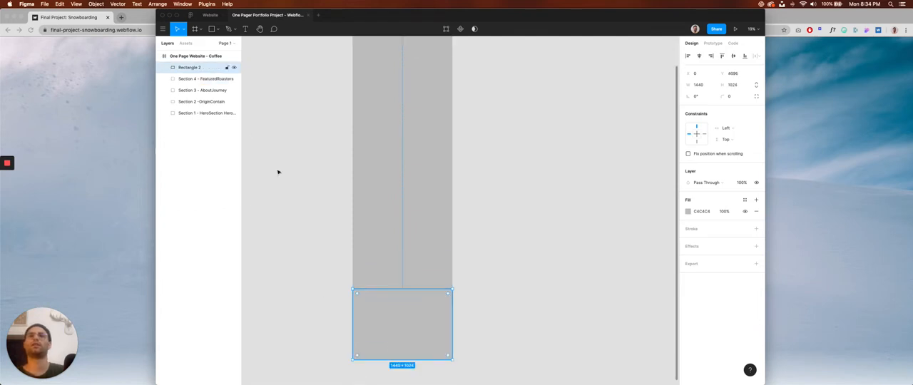
{"action": "double_click", "coordinate": [193, 67]}
{"action": "type", "text": "Section "}
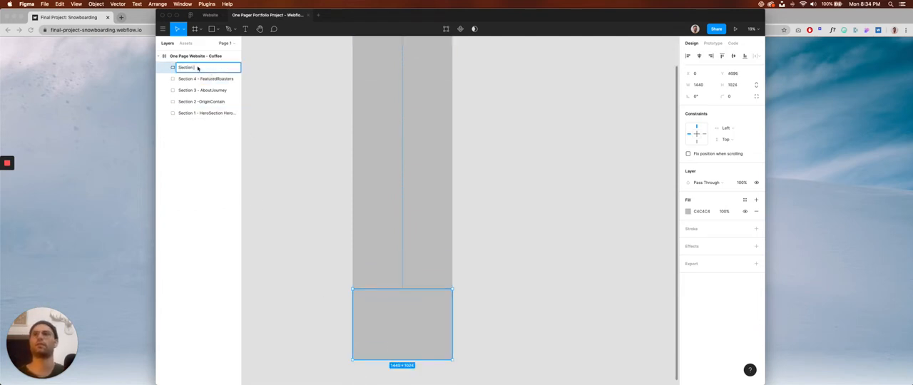
{"action": "type", "text": "5 -"}
Check the fifth section's name in the Pages notes and complete the Figma layer name as Section 5 - Footer.
{"action": "key", "text": "super+Tab"}
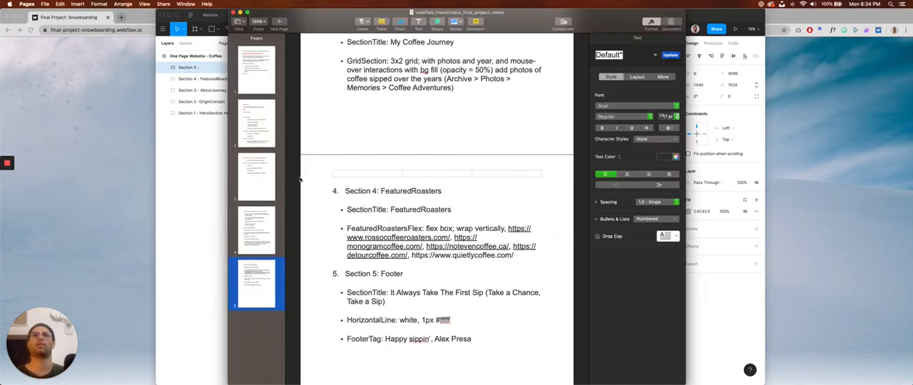
{"action": "key", "text": "super+Tab"}
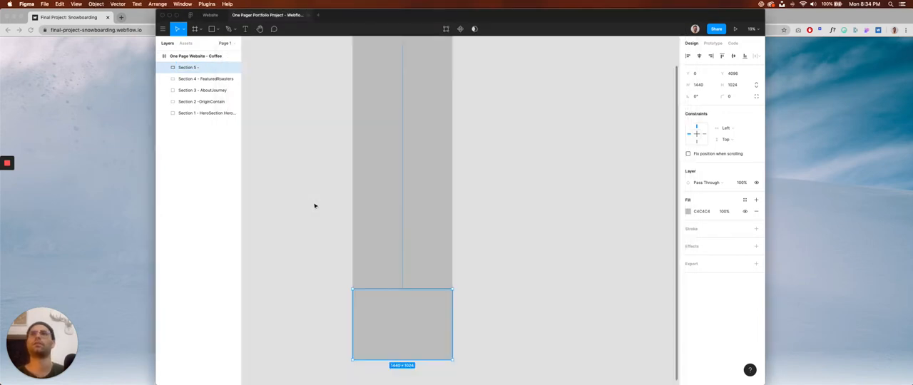
{"action": "double_click", "coordinate": [198, 68]}
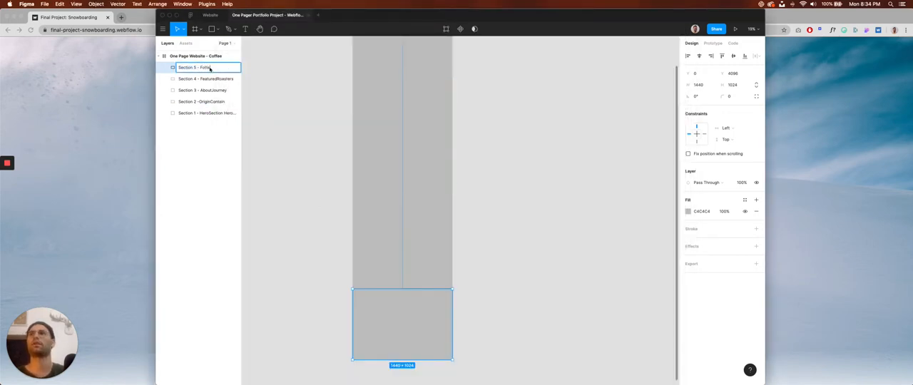
{"action": "type", "text": "Fotte"}
{"action": "key", "text": "BackSpace"}
{"action": "key", "text": "BackSpace"}
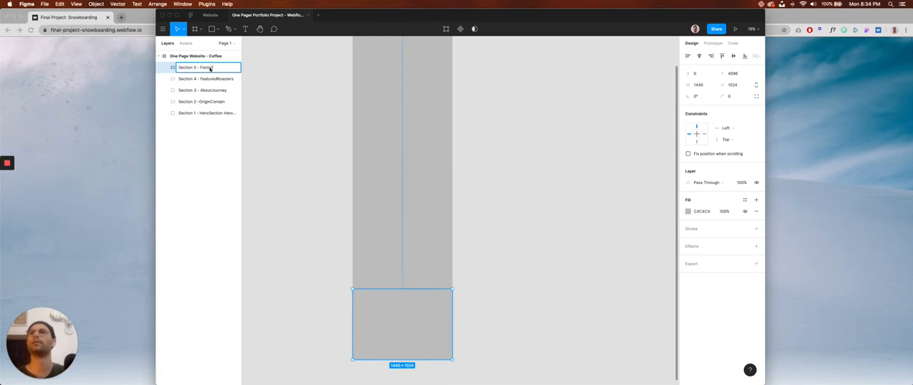
{"action": "key", "text": "Return"}
{"action": "left_click", "coordinate": [286, 188]}
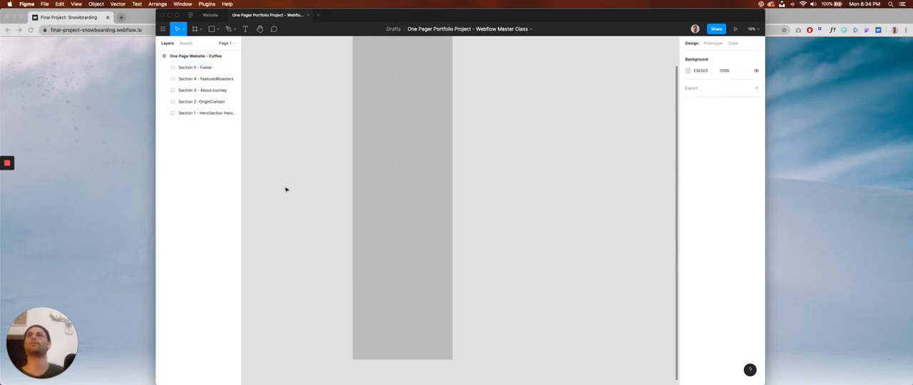
Try fill opacities of 90% and 50% on the Section 1 hero rectangle.
{"action": "scroll", "coordinate": [299, 247], "scroll_direction": "up", "scroll_amount": 2}
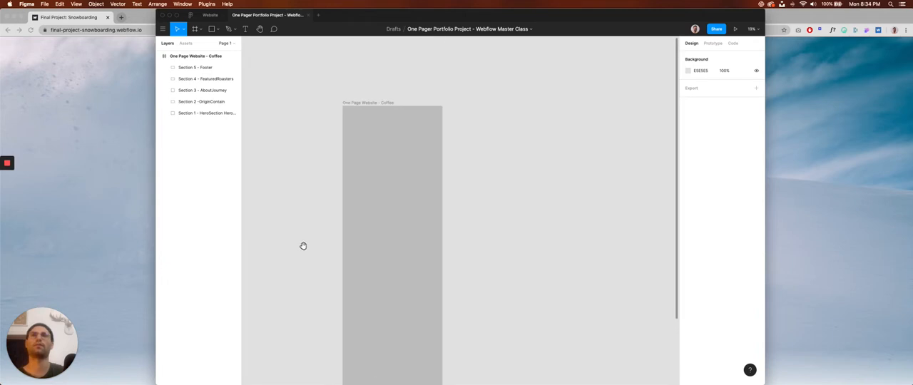
{"action": "left_click_drag", "start_coordinate": [317, 244], "coordinate": [345, 245]}
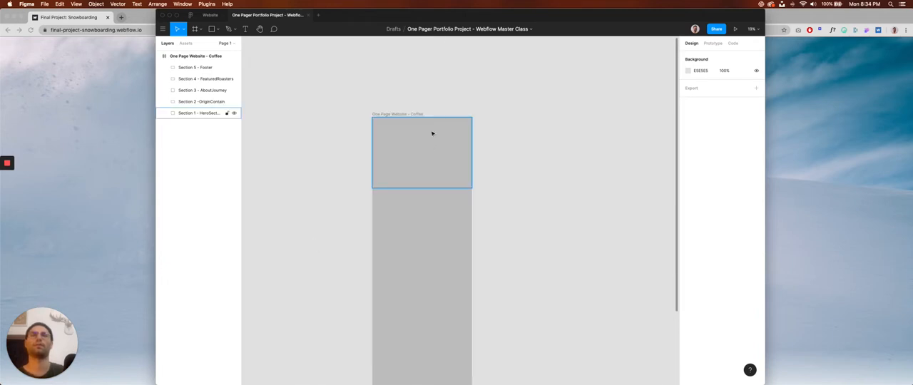
{"action": "scroll", "coordinate": [431, 133], "scroll_direction": "up", "scroll_amount": 3}
{"action": "left_click", "coordinate": [431, 136]}
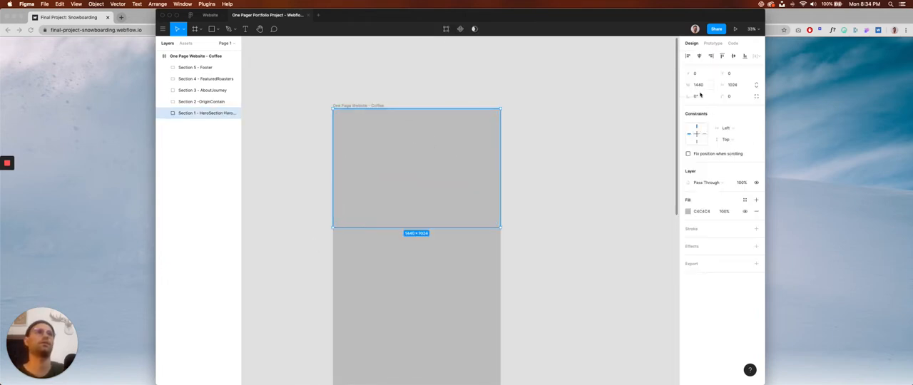
{"action": "left_click", "coordinate": [730, 212]}
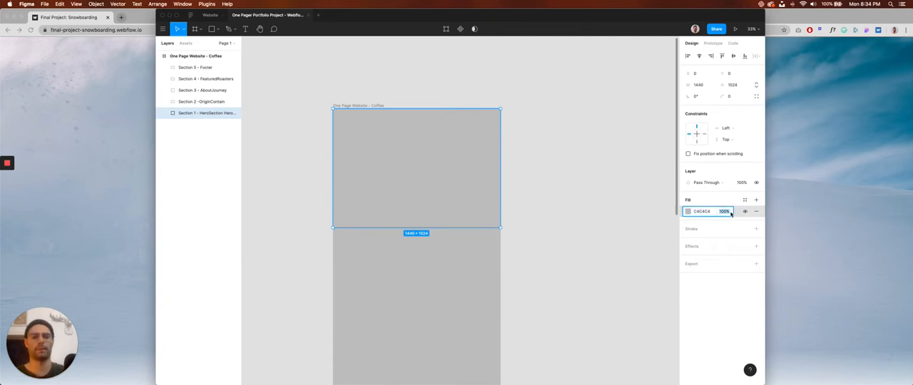
{"action": "type", "text": "90"}
{"action": "key", "text": "Return"}
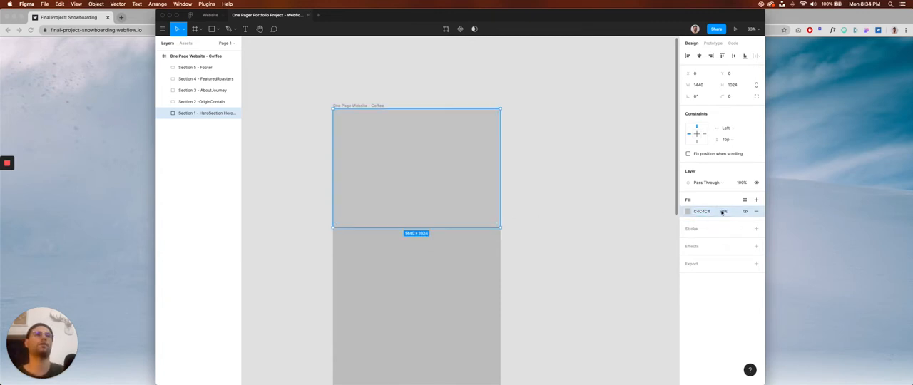
{"action": "left_click", "coordinate": [723, 212]}
{"action": "type", "text": "50"}
{"action": "key", "text": "Return"}
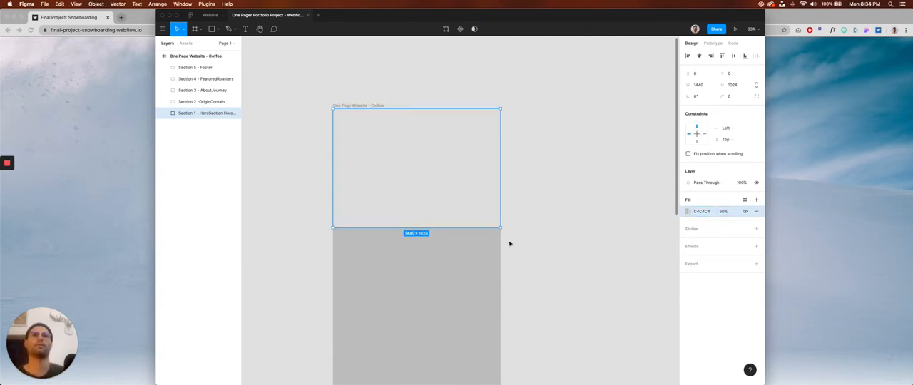
Try a fill opacity of 50% on the Section 3 - AboutJourney rectangle.
{"action": "left_click", "coordinate": [540, 236]}
{"action": "key", "text": "space"}
{"action": "left_click_drag", "start_coordinate": [540, 236], "coordinate": [536, 170]}
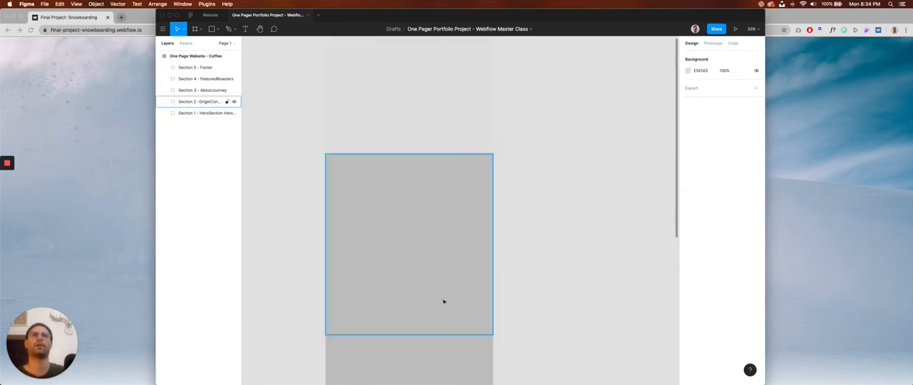
{"action": "left_click", "coordinate": [447, 352]}
{"action": "left_click", "coordinate": [723, 212]}
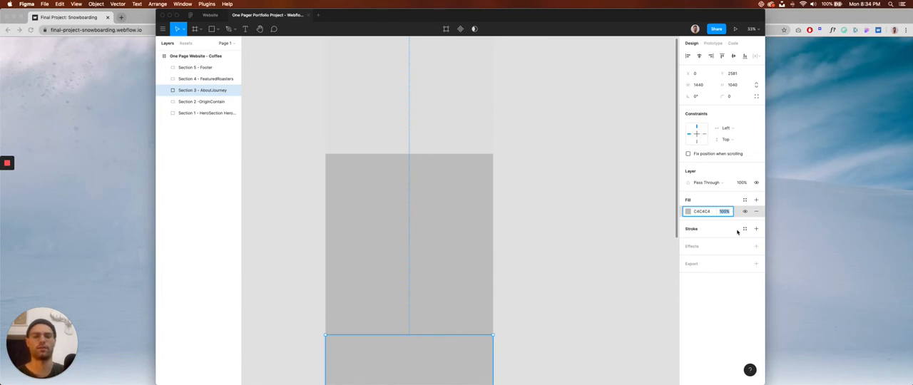
{"action": "type", "text": "50"}
{"action": "key", "text": "Return"}
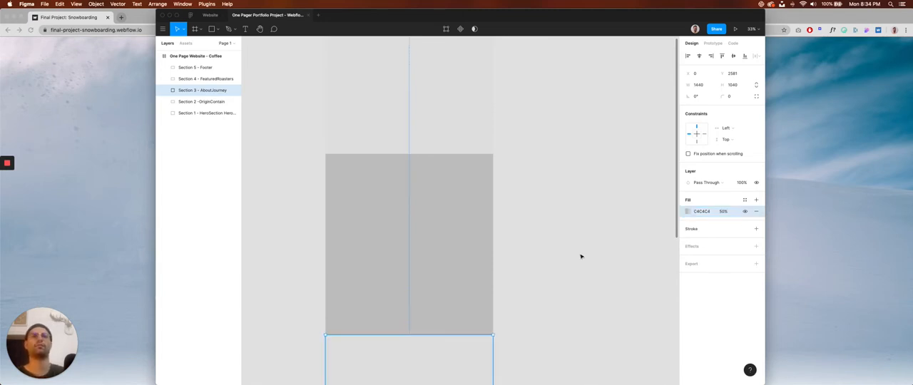
Reduce the fill opacity of the Section 3 and Section 1 rectangles to 20%.
{"action": "scroll", "coordinate": [581, 257], "scroll_direction": "down", "scroll_amount": 3}
{"action": "left_click", "coordinate": [724, 212]}
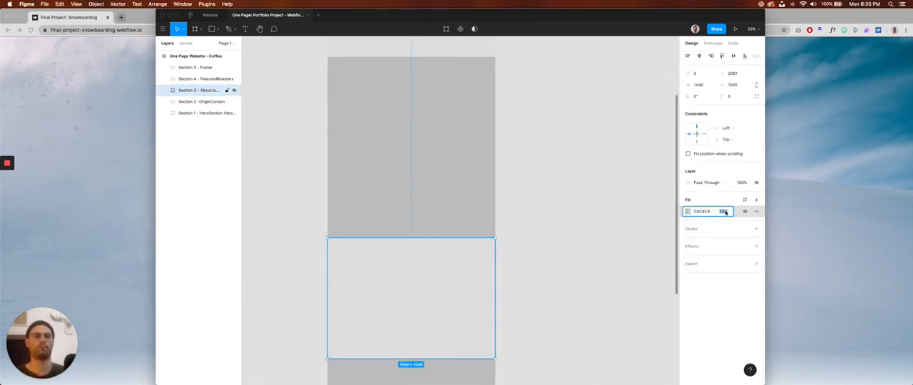
{"action": "scroll", "coordinate": [573, 230], "scroll_direction": "up", "scroll_amount": 3}
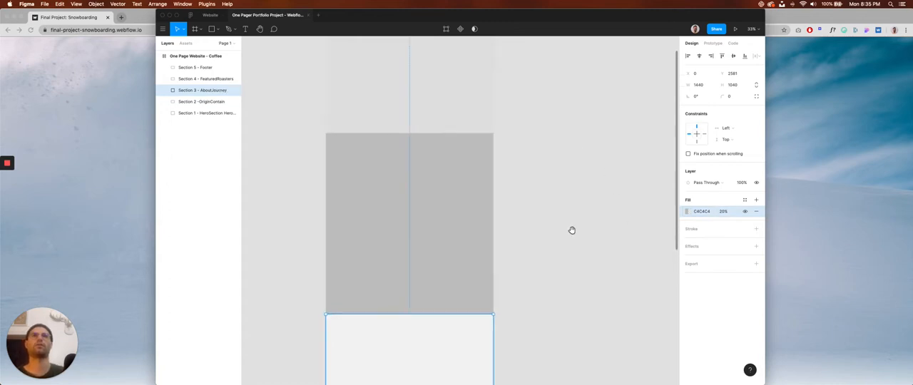
{"action": "left_click", "coordinate": [477, 105]}
{"action": "left_click", "coordinate": [725, 212]}
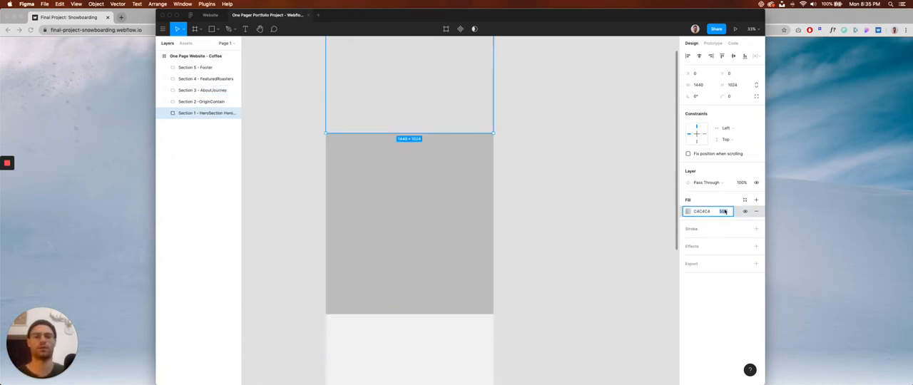
{"action": "type", "text": "20"}
{"action": "key", "text": "Return"}
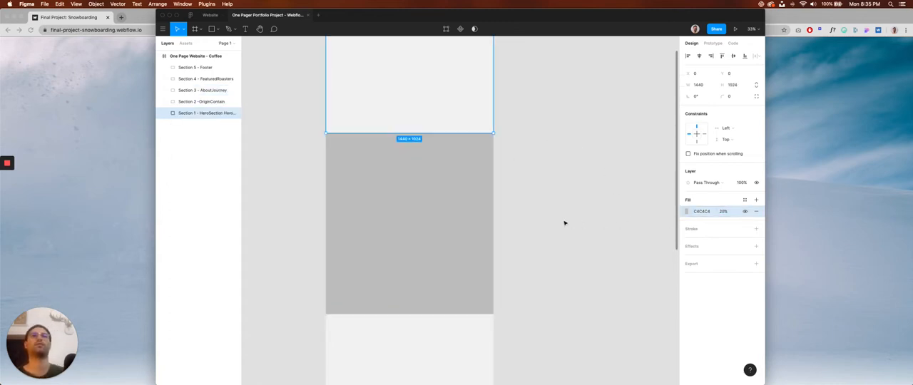
{"action": "left_click", "coordinate": [564, 223]}
Lower the fill opacity of the Section 5 - Footer rectangle to match the lightened Sections 1 and 3.
{"action": "scroll", "coordinate": [550, 188], "scroll_direction": "down", "scroll_amount": 10}
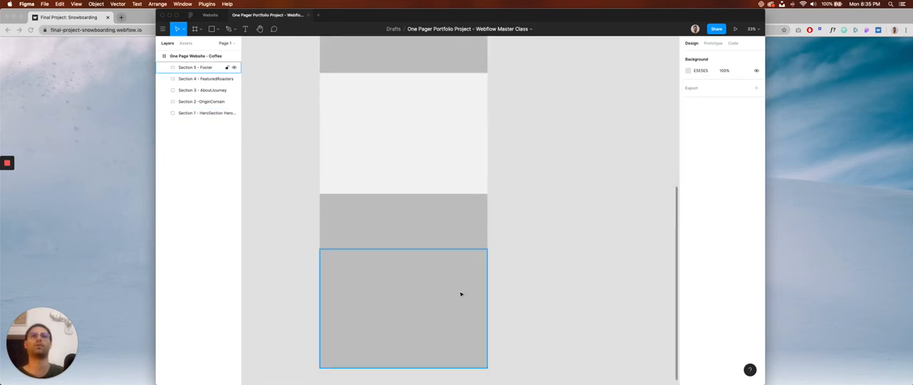
{"action": "left_click", "coordinate": [461, 294]}
{"action": "left_click", "coordinate": [723, 211]}
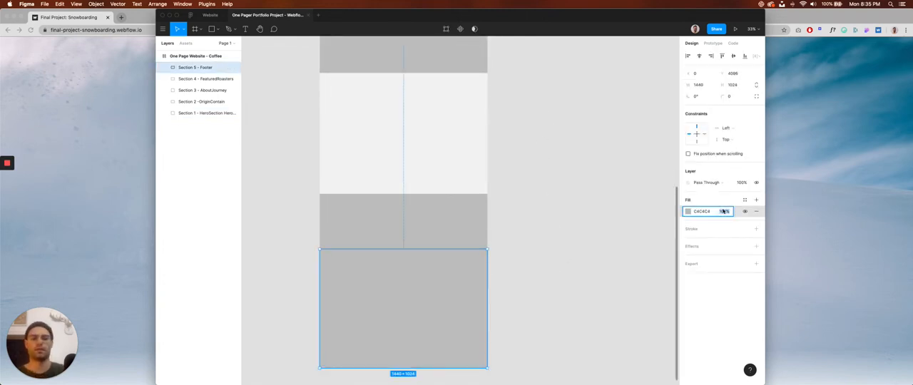
{"action": "key", "text": "Return"}
{"action": "left_click", "coordinate": [534, 106]}
{"action": "left_click_drag", "start_coordinate": [528, 153], "coordinate": [523, 258]}
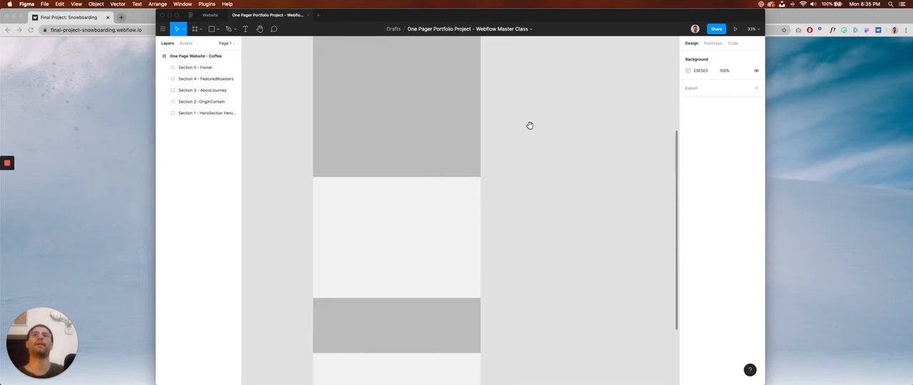
Compare the Section 1 hero block with the hero of the snowboarding reference site in Chrome.
{"action": "left_click_drag", "start_coordinate": [516, 97], "coordinate": [528, 191]}
{"action": "scroll", "coordinate": [528, 191], "scroll_direction": "up", "scroll_amount": 4}
{"action": "scroll", "coordinate": [481, 162], "scroll_direction": "up", "scroll_amount": 3}
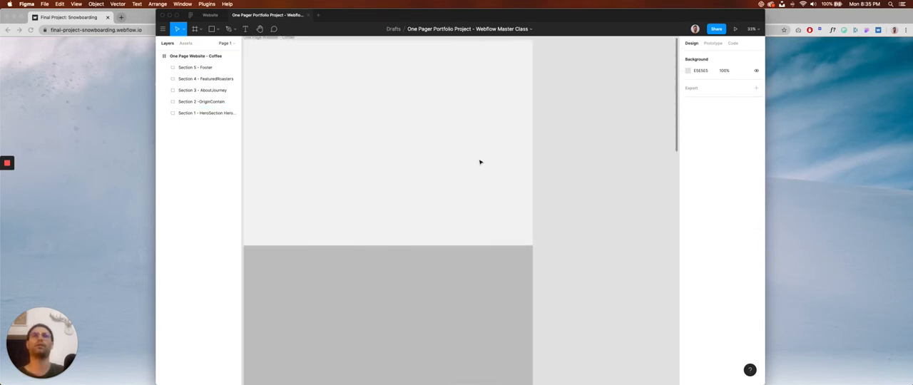
{"action": "left_click_drag", "start_coordinate": [443, 147], "coordinate": [487, 203]}
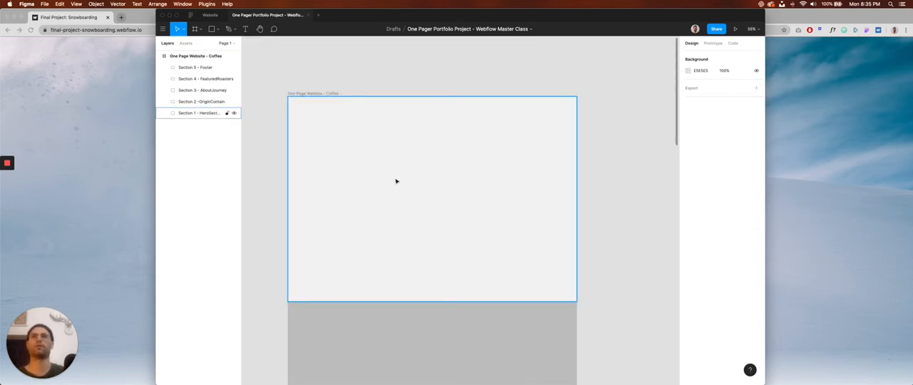
{"action": "key", "text": "super+Tab"}
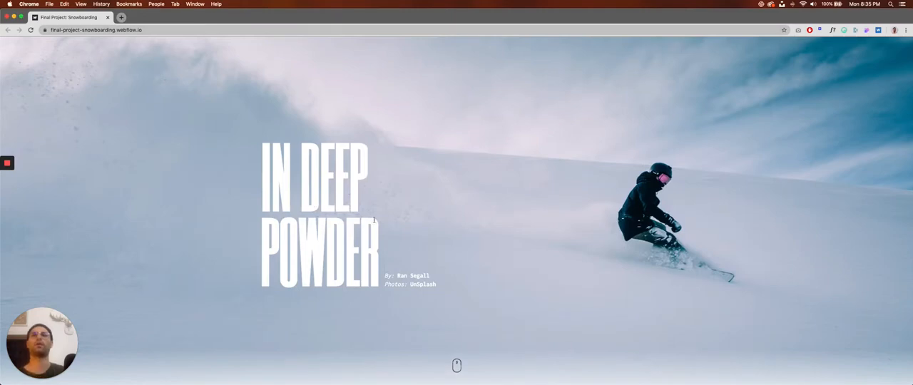
{"action": "key", "text": "super+Tab"}
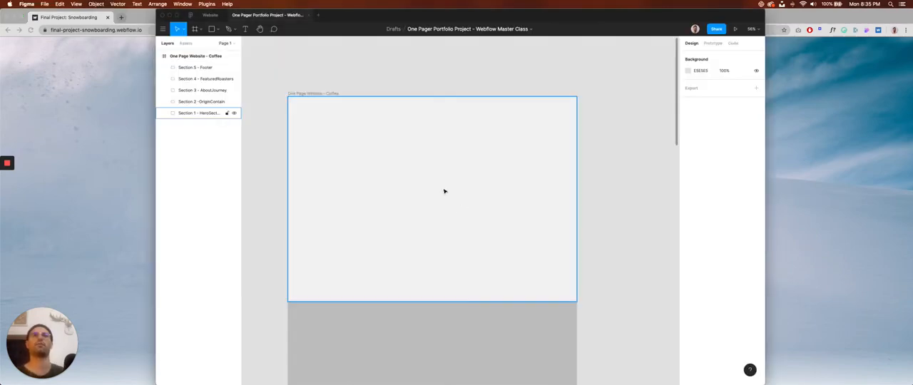
{"action": "left_click_drag", "start_coordinate": [425, 168], "coordinate": [419, 169]}
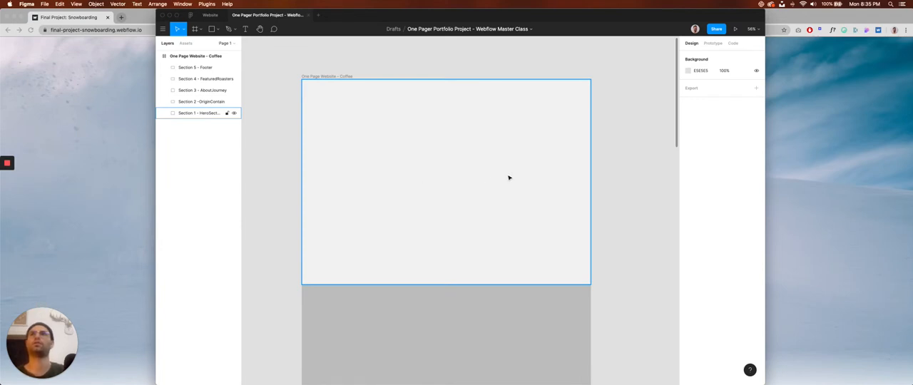
{"action": "left_click", "coordinate": [463, 165]}
{"action": "right_click", "coordinate": [429, 171]}
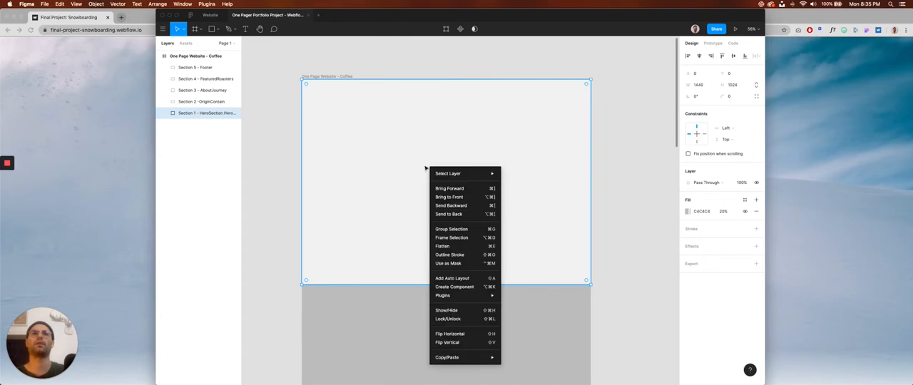
{"action": "left_click", "coordinate": [288, 205]}
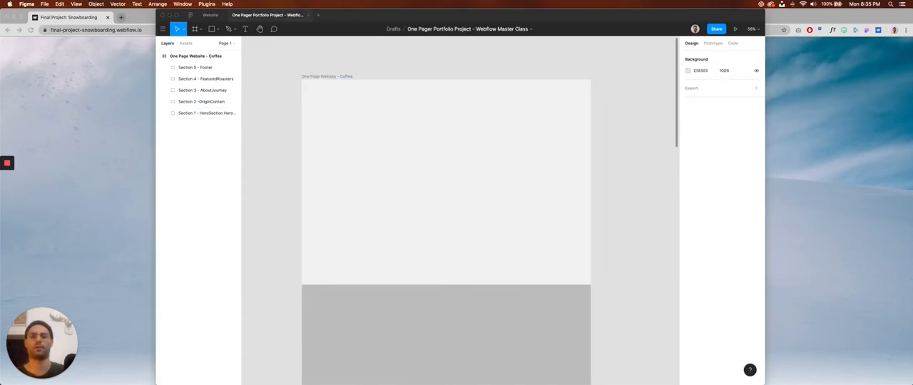
Preview HeroCover.jpg in the Finder assets folder and place it on the hero section of the coffee page.
{"action": "key", "text": "super+Tab"}
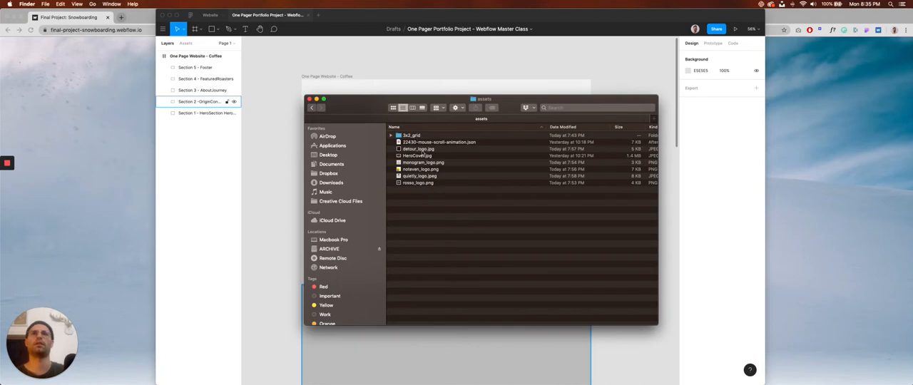
{"action": "left_click", "coordinate": [424, 154]}
{"action": "key", "text": "space"}
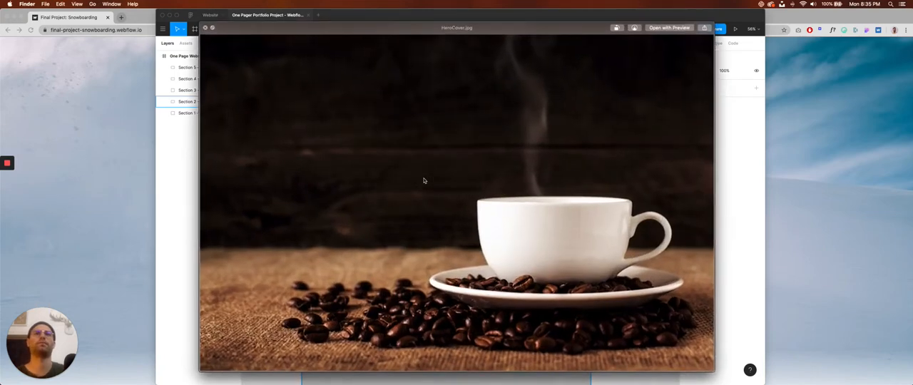
{"action": "key", "text": "space"}
{"action": "left_click_drag", "start_coordinate": [377, 109], "coordinate": [370, 194]}
{"action": "left_click_drag", "start_coordinate": [415, 241], "coordinate": [411, 152]}
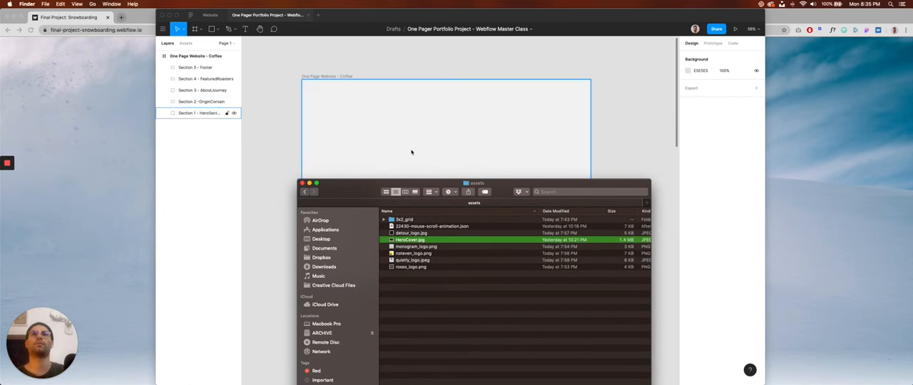
{"action": "left_click", "coordinate": [309, 183]}
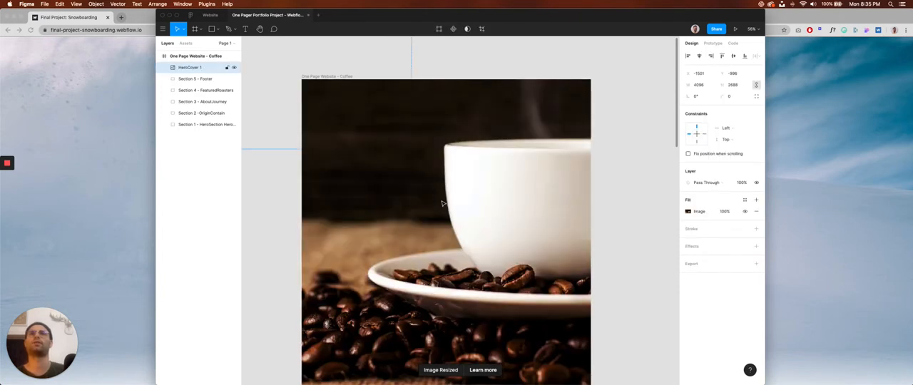
Scale the HeroCover image down proportionally to about 2062 × 1354 and shift it to cover the hero section.
{"action": "scroll", "coordinate": [448, 200], "scroll_direction": "down", "scroll_amount": 5}
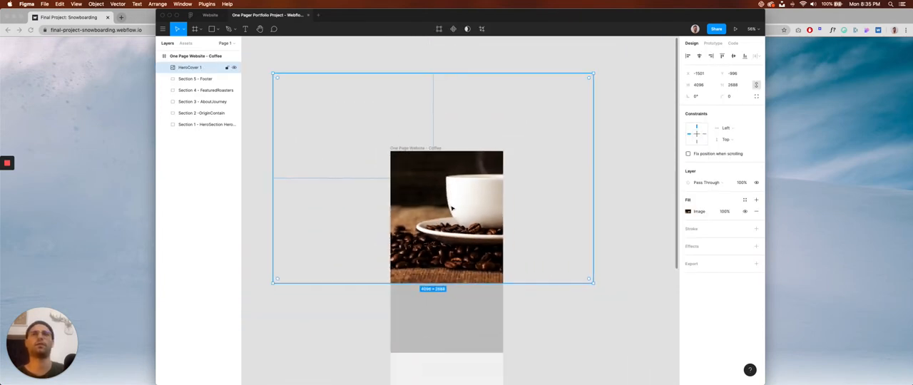
{"action": "left_click_drag", "start_coordinate": [593, 72], "coordinate": [514, 162]}
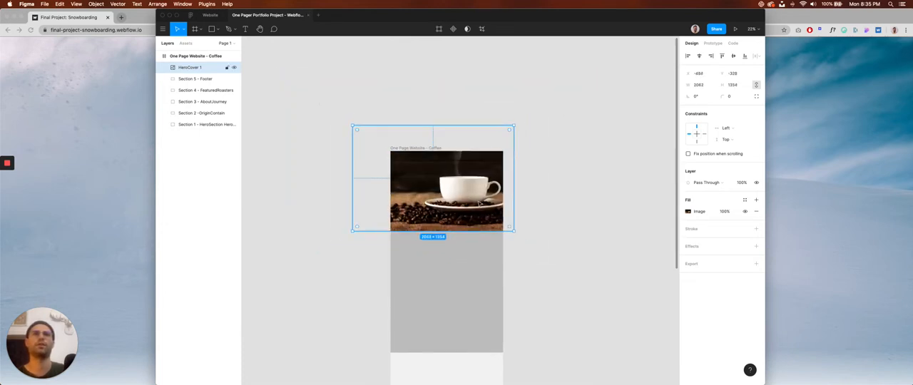
{"action": "left_click_drag", "start_coordinate": [479, 204], "coordinate": [494, 211]}
Send the HeroCover image behind the Section 1 rectangle, shrink it to about 1900 × 1248 and reposition it over the hero.
{"action": "key", "text": "super+["}
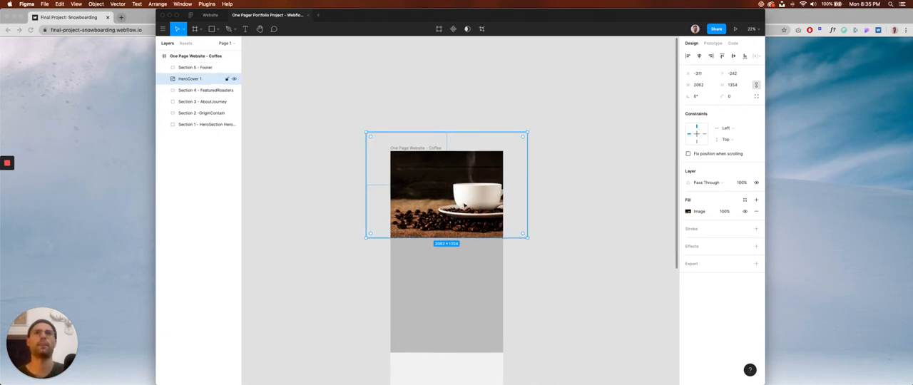
{"action": "scroll", "coordinate": [463, 206], "scroll_direction": "up", "scroll_amount": 5}
{"action": "key", "text": "super+["}
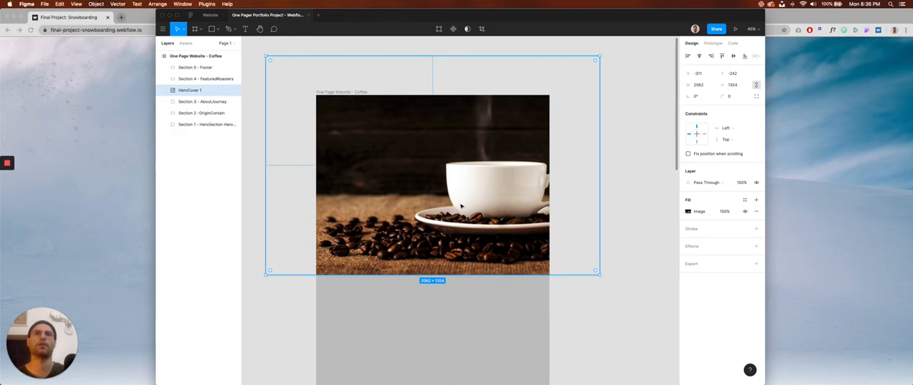
{"action": "key", "text": "super+["}
{"action": "key", "text": "super+["}
{"action": "key", "text": "super+["}
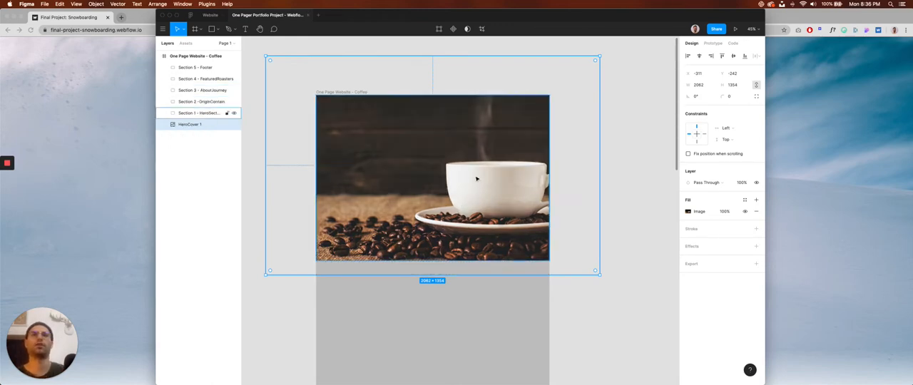
{"action": "mouse_move", "coordinate": [593, 60]}
{"action": "left_mouse_down"}
{"action": "mouse_move", "coordinate": [570, 90]}
{"action": "mouse_move", "coordinate": [588, 67]}
{"action": "left_mouse_up"}
{"action": "left_click_drag", "start_coordinate": [488, 207], "coordinate": [488, 218]}
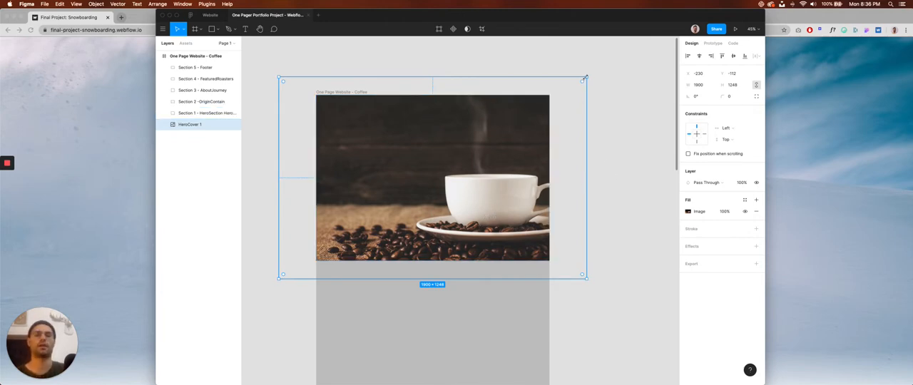
Try shrinking the HeroCover image further within the hero section, and undo that resize.
{"action": "left_click_drag", "start_coordinate": [585, 76], "coordinate": [569, 84]}
{"action": "double_click", "coordinate": [494, 178]}
{"action": "key", "text": "super+z"}
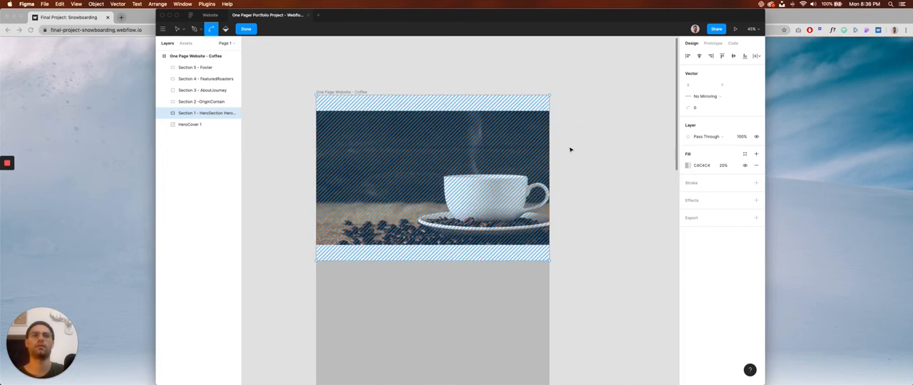
{"action": "key", "text": "Escape"}
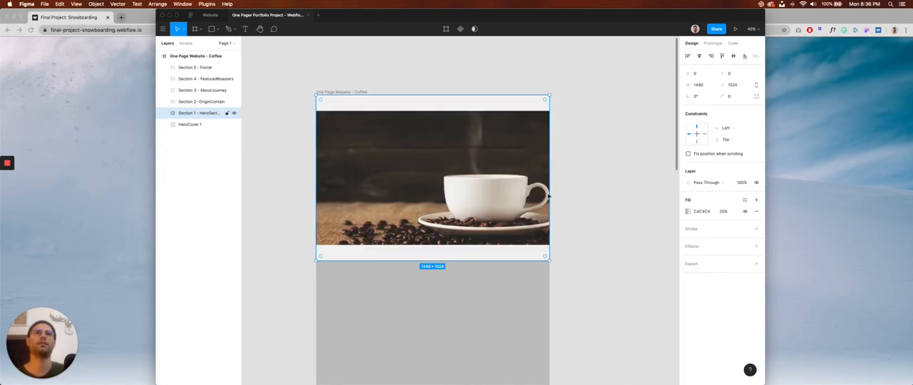
{"action": "left_click", "coordinate": [557, 189]}
{"action": "key", "text": "super+z"}
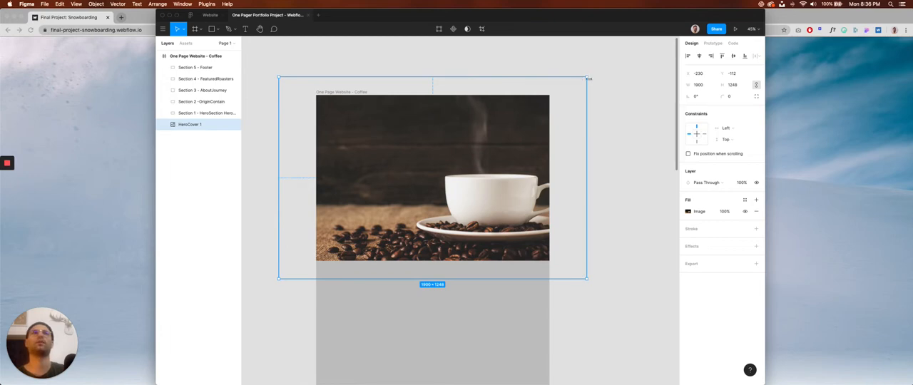
Fit the HeroCover image exactly to the hero section at 1440 × 1024.
{"action": "left_click_drag", "start_coordinate": [587, 75], "coordinate": [549, 94]}
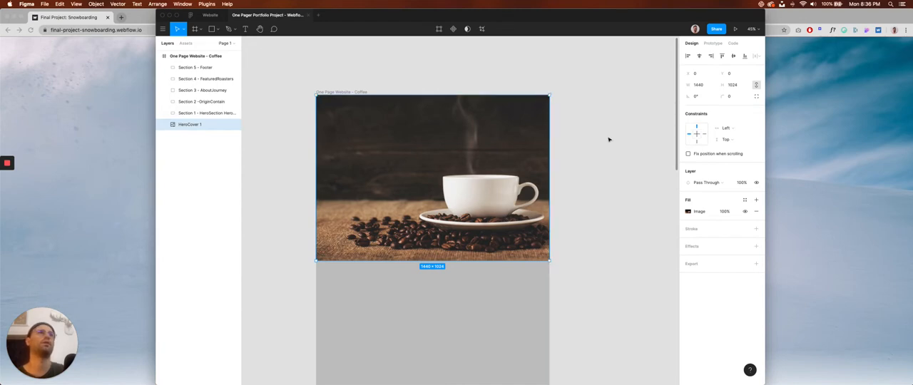
Try resizing the HeroCover image to about 1284 × 914 with proportions unconstrained, undo both changes and deselect the image.
{"action": "left_click", "coordinate": [757, 86]}
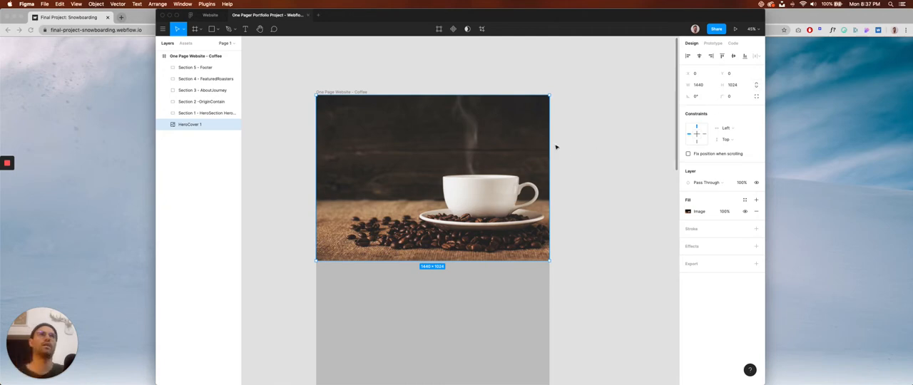
{"action": "left_click_drag", "start_coordinate": [549, 95], "coordinate": [538, 136]}
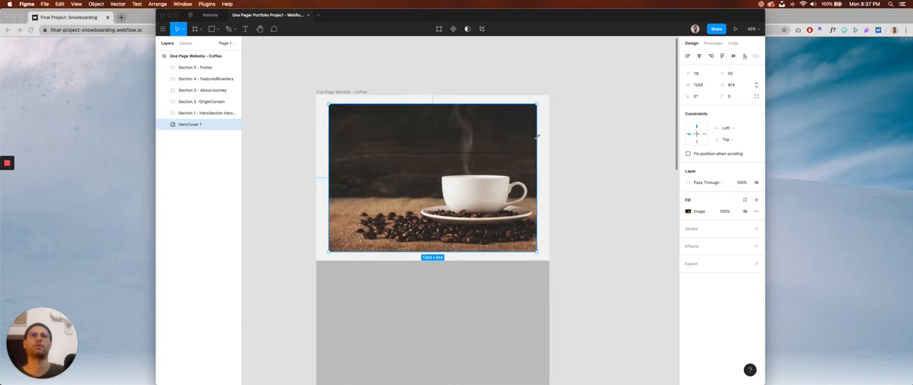
{"action": "key", "text": "super+z"}
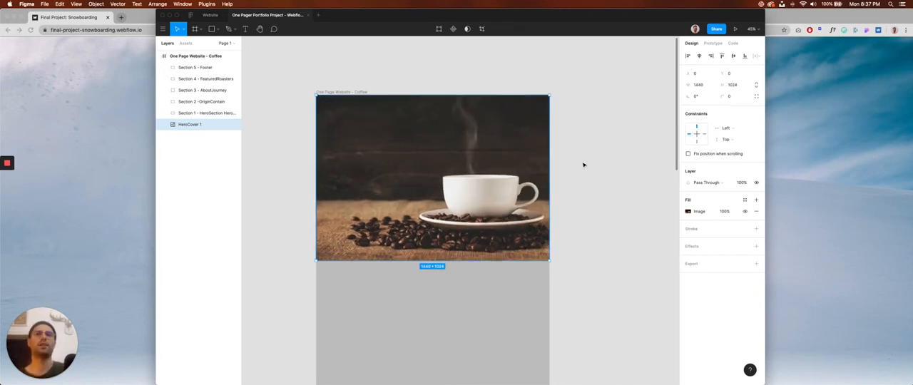
{"action": "key", "text": "shift"}
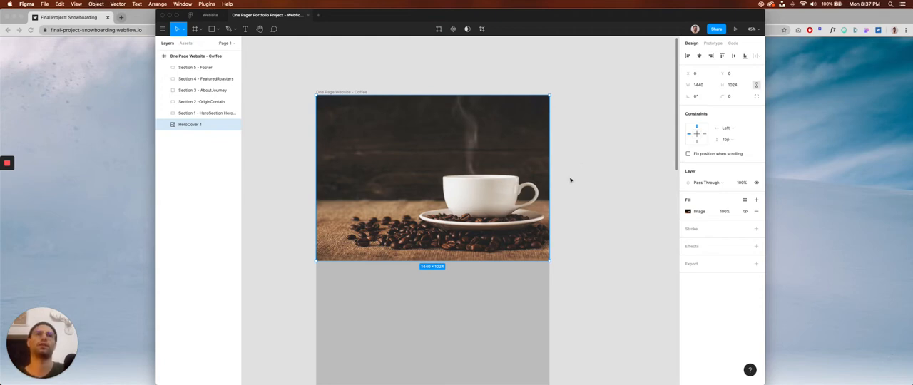
{"action": "left_click", "coordinate": [294, 162]}
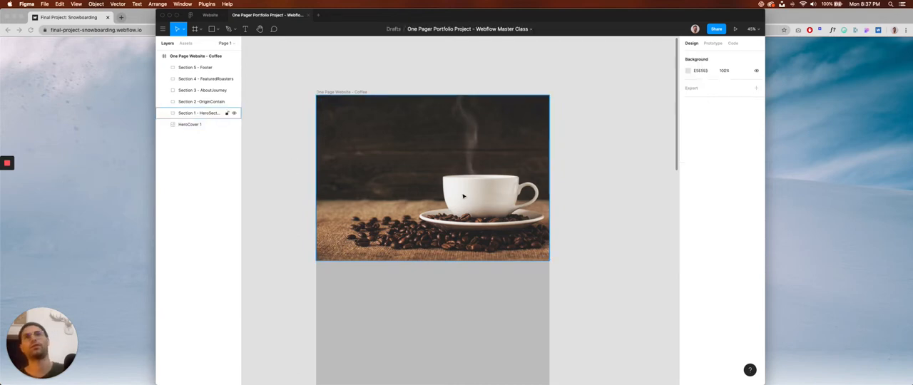
{"action": "left_click", "coordinate": [289, 179]}
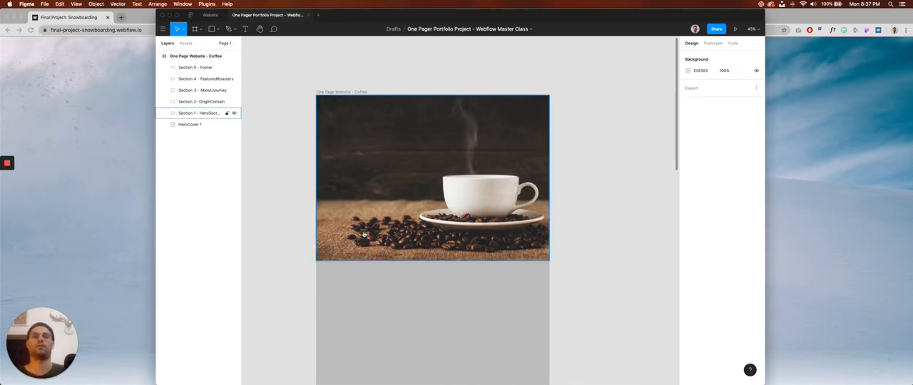
Look up the hero title in the project notes in Pages and return to Figma.
{"action": "key", "text": "super+Tab"}
{"action": "scroll", "coordinate": [396, 193], "scroll_direction": "up", "scroll_amount": 10}
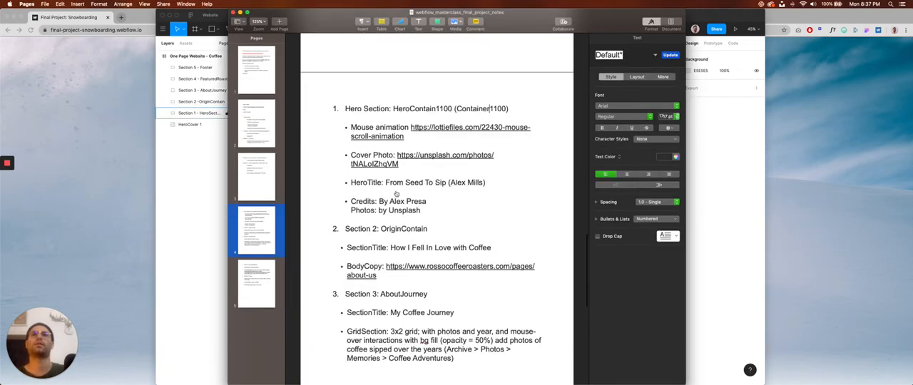
{"action": "scroll", "coordinate": [396, 193], "scroll_direction": "down", "scroll_amount": 1}
{"action": "scroll", "coordinate": [396, 193], "scroll_direction": "up", "scroll_amount": 2}
{"action": "scroll", "coordinate": [392, 191], "scroll_direction": "down", "scroll_amount": 1}
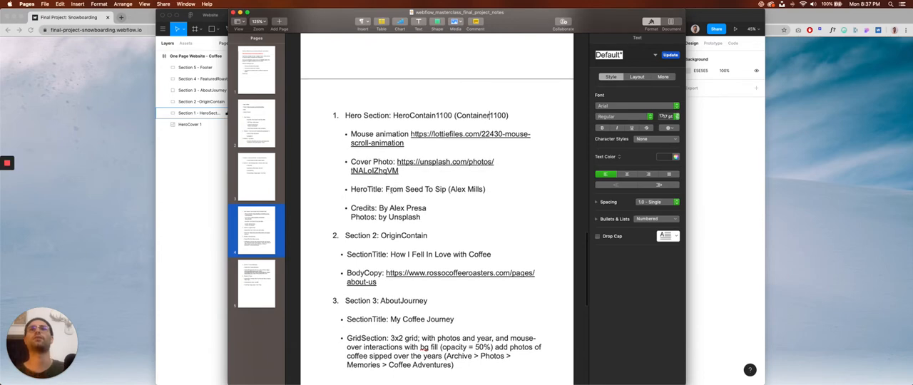
{"action": "key", "text": "super+Tab"}
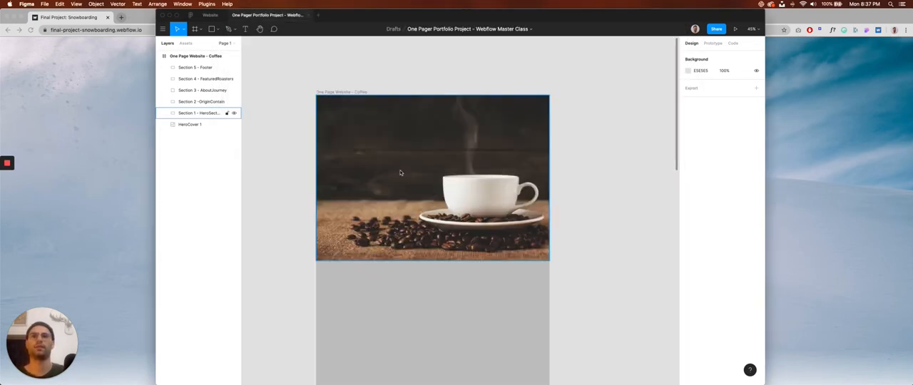
Add a text box about 621 × 498 beside the cup on the hero image, reading "From Seed to sip".
{"action": "scroll", "coordinate": [400, 173], "scroll_direction": "up", "scroll_amount": 3}
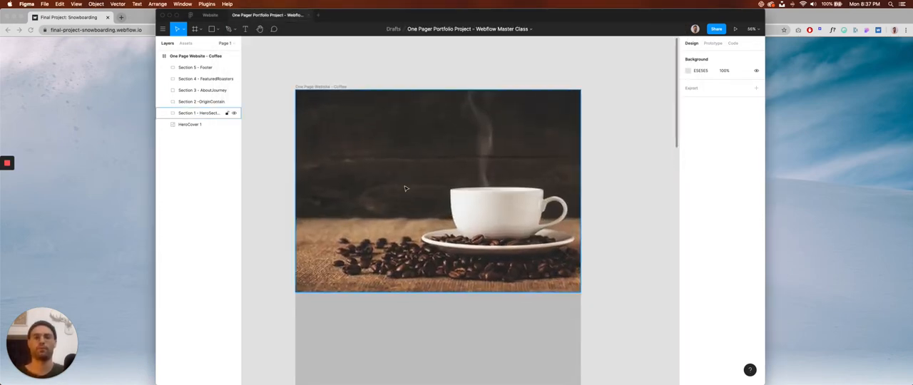
{"action": "key", "text": "t"}
{"action": "left_click_drag", "start_coordinate": [348, 139], "coordinate": [471, 235]}
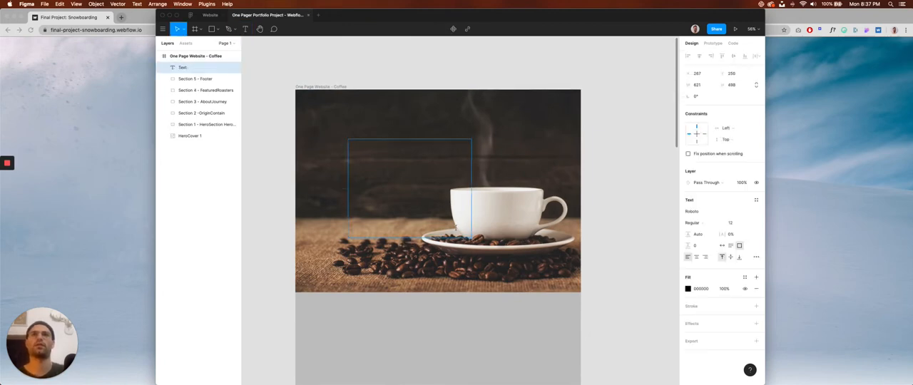
{"action": "type", "text": "From Seed to sip"}
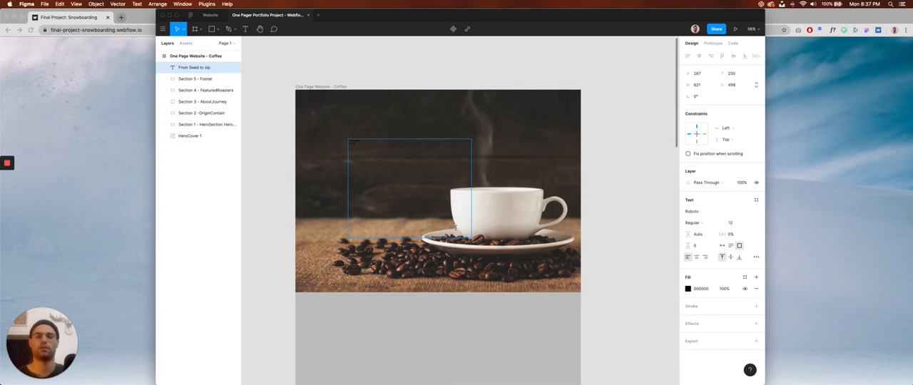
Try an EEEEEE fill on the hero title text and set it back to 000000.
{"action": "left_click", "coordinate": [699, 290]}
{"action": "type", "text": "EEEEEE"}
{"action": "key", "text": "Return"}
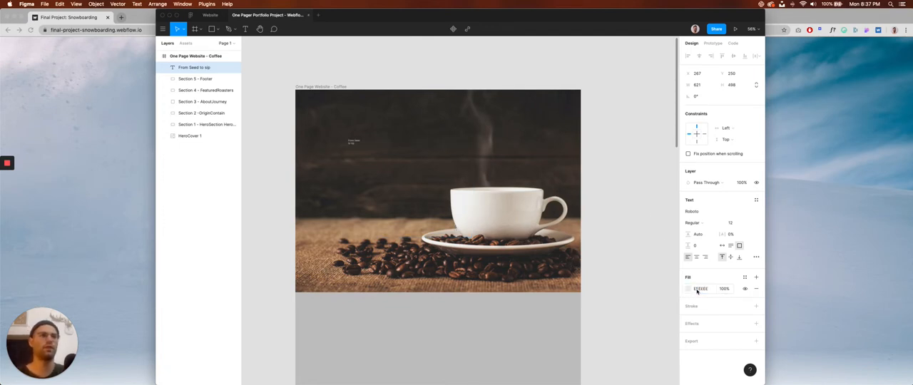
{"action": "left_click", "coordinate": [706, 289]}
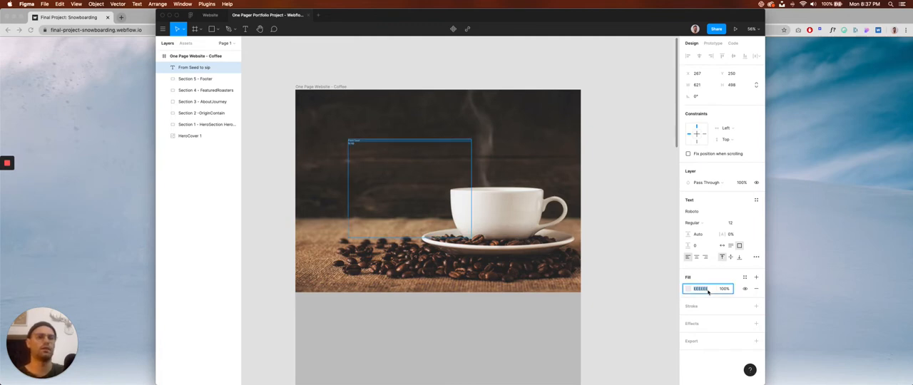
{"action": "type", "text": "000000"}
{"action": "key", "text": "Return"}
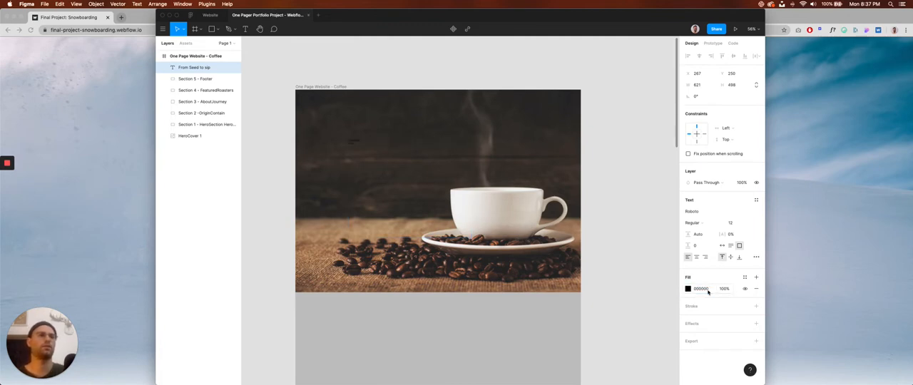
Set the hero title's fill color to FFFFFF.
{"action": "left_click", "coordinate": [706, 290]}
{"action": "type", "text": "ffffff"}
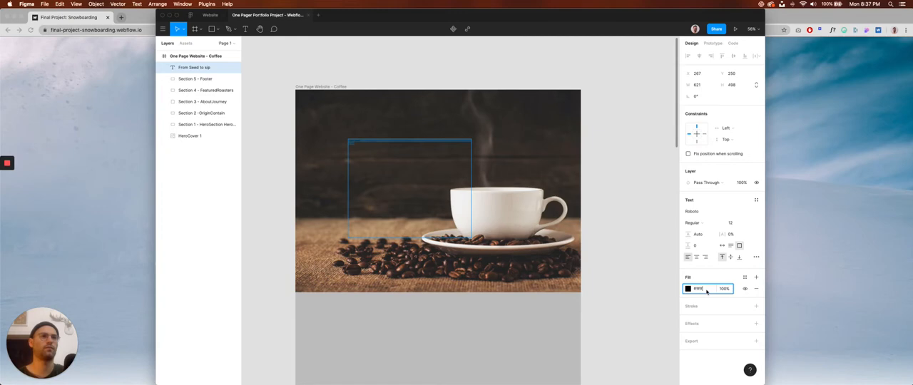
{"action": "key", "text": "Return"}
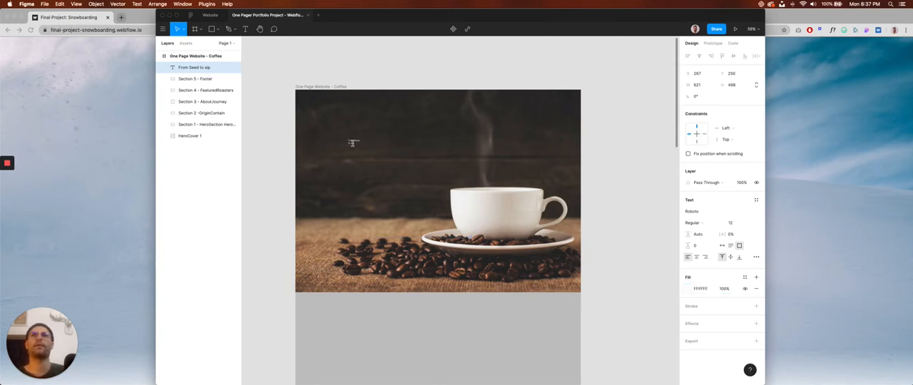
{"action": "left_click_drag", "start_coordinate": [351, 141], "coordinate": [408, 155]}
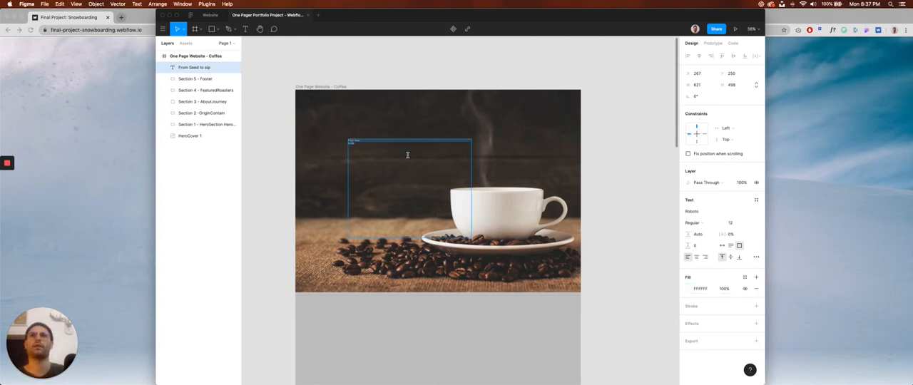
Try the REVOLUTION font on the hero title.
{"action": "left_click", "coordinate": [707, 212]}
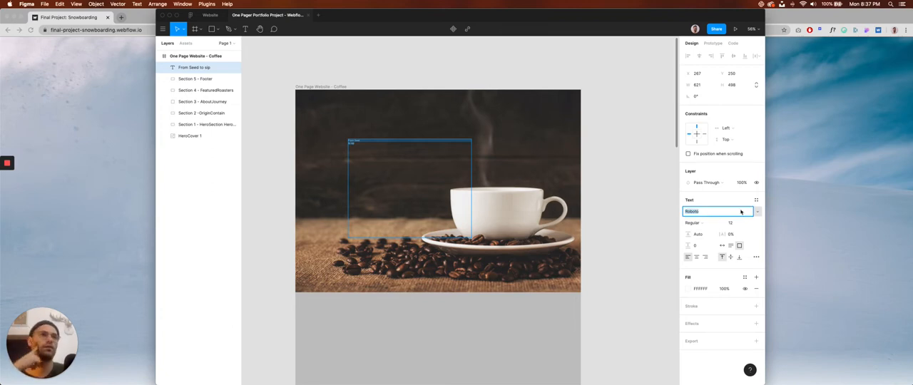
{"action": "left_click", "coordinate": [742, 212]}
{"action": "scroll", "coordinate": [720, 164], "scroll_direction": "up", "scroll_amount": 2}
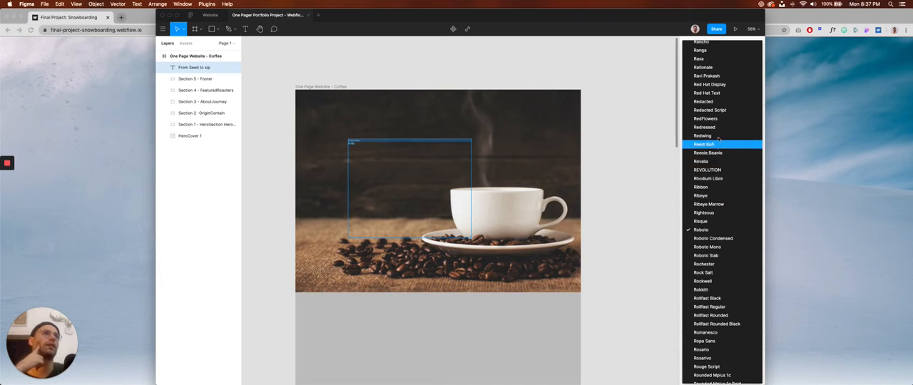
Run the Better Font Picker plugin, with the hero title selected and the plugin window moved clear of the text properties.
{"action": "left_click", "coordinate": [193, 164]}
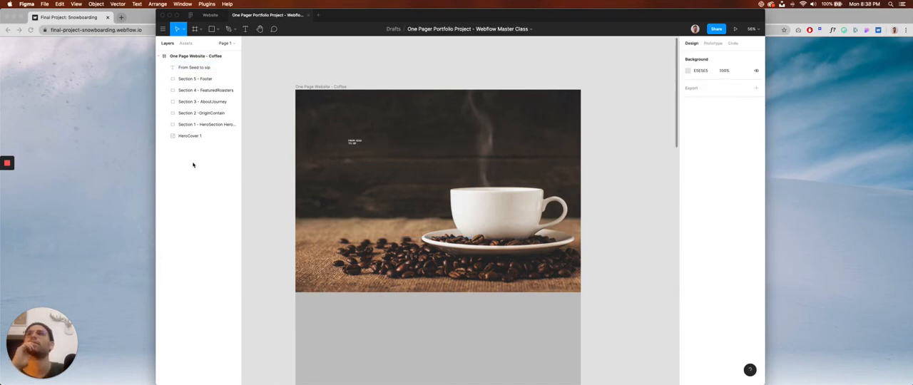
{"action": "left_click", "coordinate": [162, 28]}
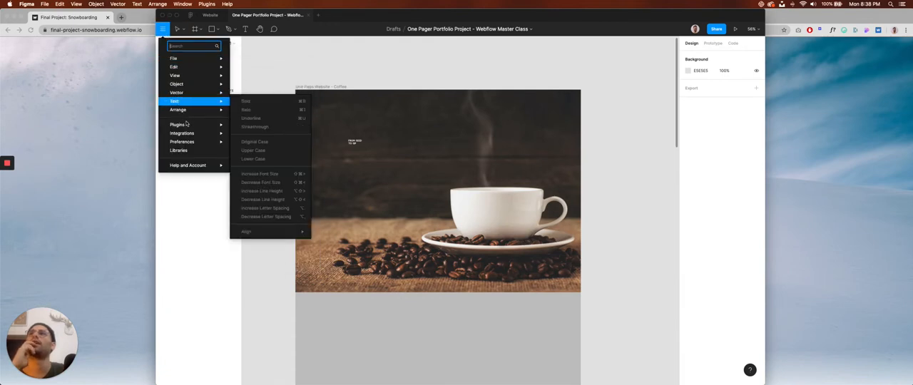
{"action": "mouse_move", "coordinate": [187, 125]}
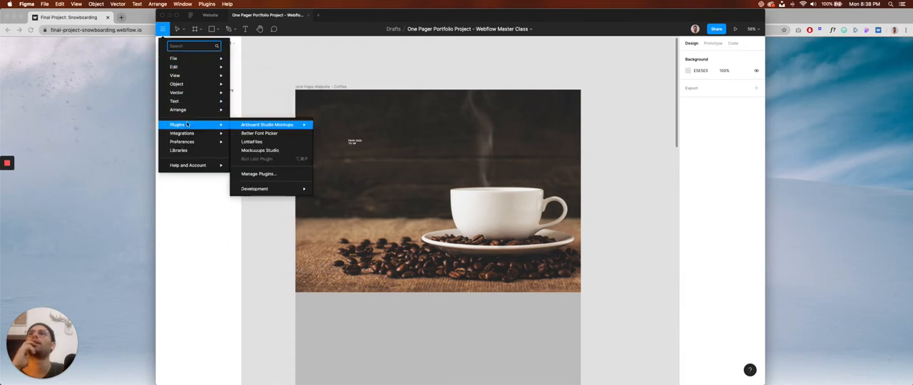
{"action": "left_click", "coordinate": [277, 135]}
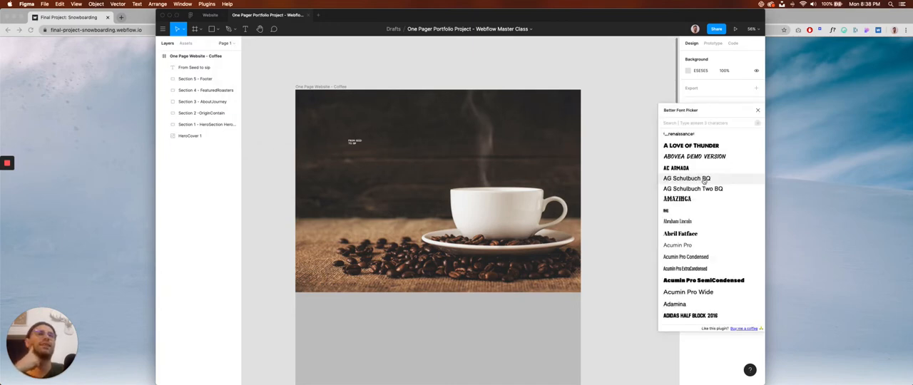
{"action": "scroll", "coordinate": [700, 175], "scroll_direction": "down", "scroll_amount": 4}
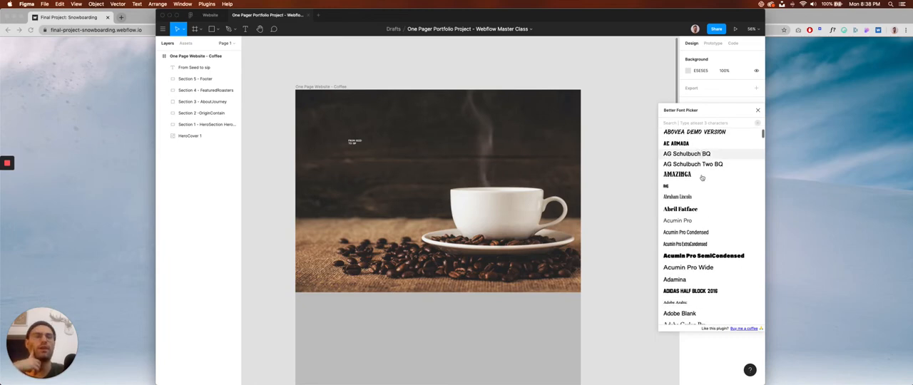
{"action": "left_click", "coordinate": [352, 140]}
{"action": "left_click_drag", "start_coordinate": [660, 114], "coordinate": [579, 61]}
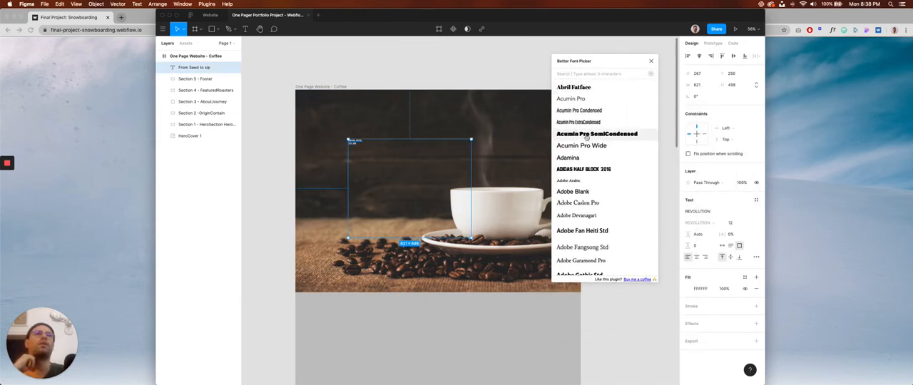
Browse the Better Font Picker list and apply Acumin Pro Condensed to the hero title.
{"action": "scroll", "coordinate": [586, 190], "scroll_direction": "down", "scroll_amount": 2}
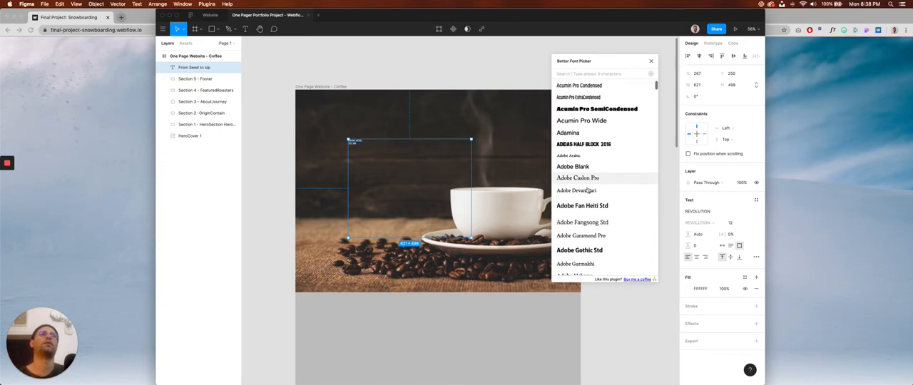
{"action": "scroll", "coordinate": [592, 189], "scroll_direction": "down", "scroll_amount": 5}
{"action": "scroll", "coordinate": [604, 191], "scroll_direction": "down", "scroll_amount": 9}
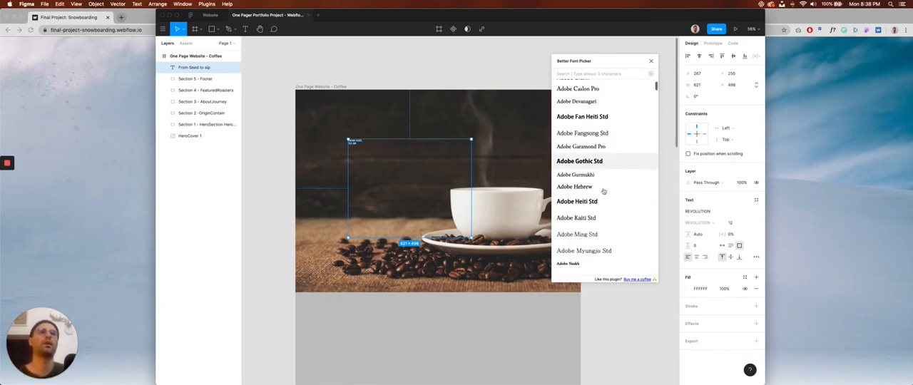
{"action": "scroll", "coordinate": [604, 191], "scroll_direction": "down", "scroll_amount": 6}
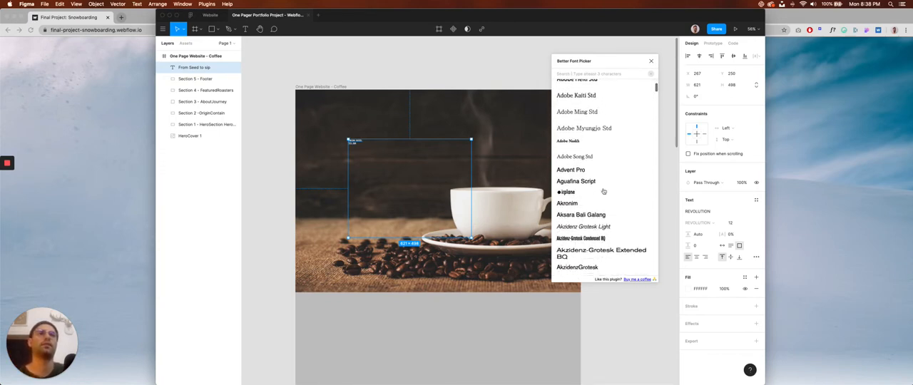
{"action": "scroll", "coordinate": [603, 192], "scroll_direction": "up", "scroll_amount": 2}
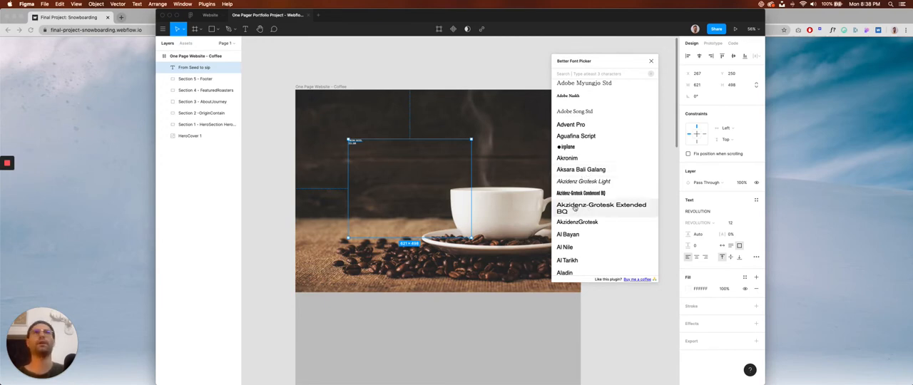
{"action": "scroll", "coordinate": [584, 214], "scroll_direction": "up", "scroll_amount": 3}
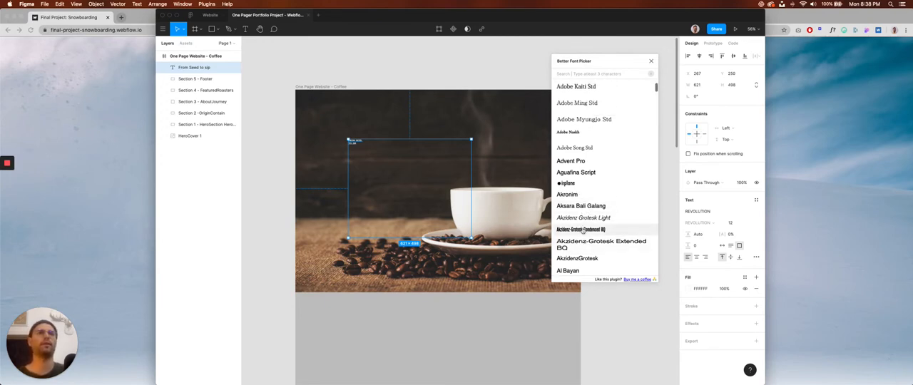
{"action": "scroll", "coordinate": [585, 214], "scroll_direction": "up", "scroll_amount": 5}
{"action": "scroll", "coordinate": [591, 137], "scroll_direction": "up", "scroll_amount": 4}
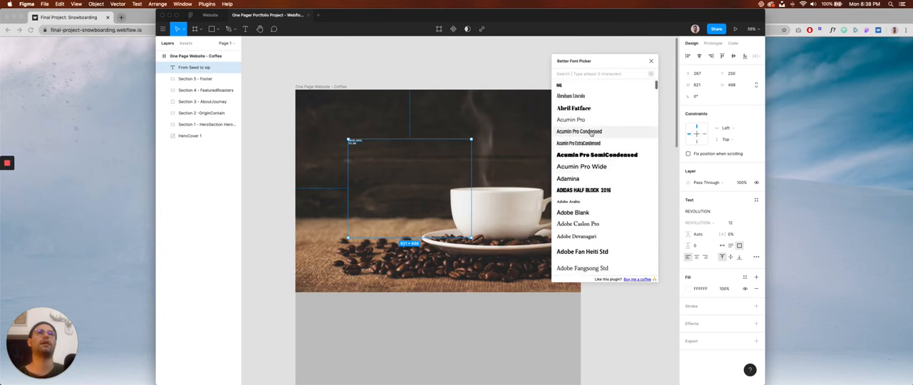
{"action": "left_click", "coordinate": [591, 132]}
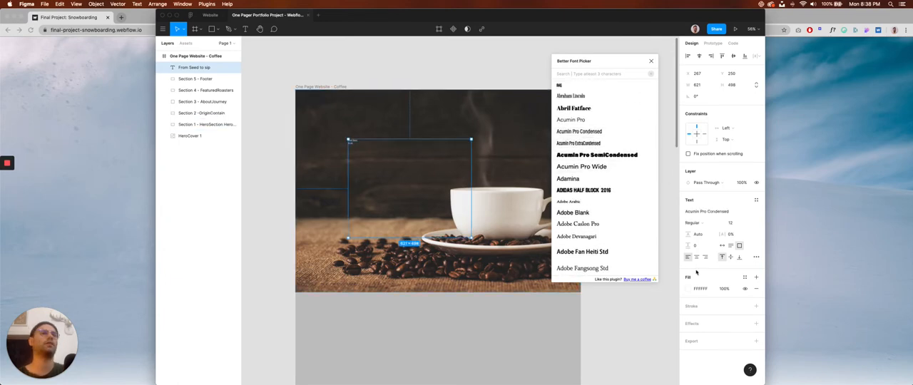
Set the hero title's font size to 72 and its letter case to upper case in the type details.
{"action": "left_click_drag", "start_coordinate": [622, 62], "coordinate": [633, 99]}
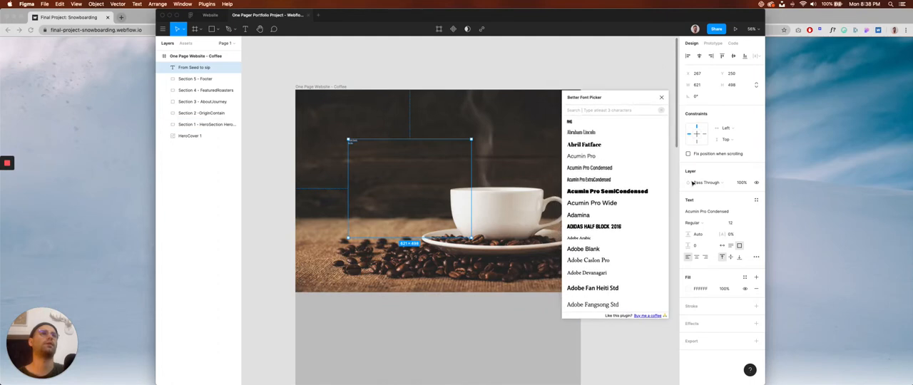
{"action": "left_click", "coordinate": [740, 224]}
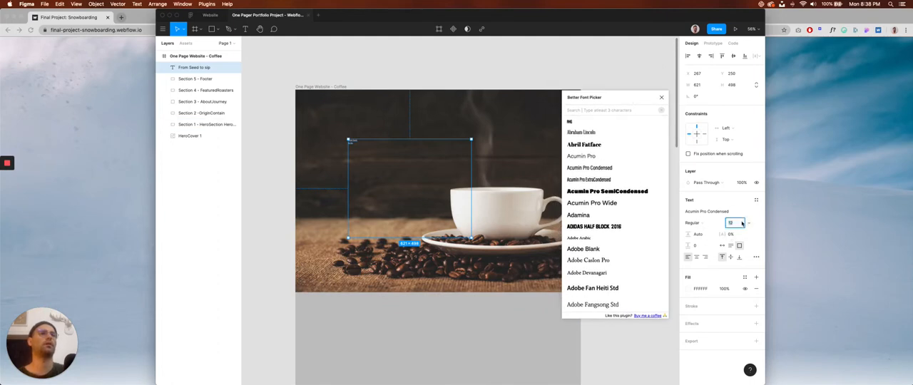
{"action": "type", "text": "72"}
{"action": "key", "text": "Return"}
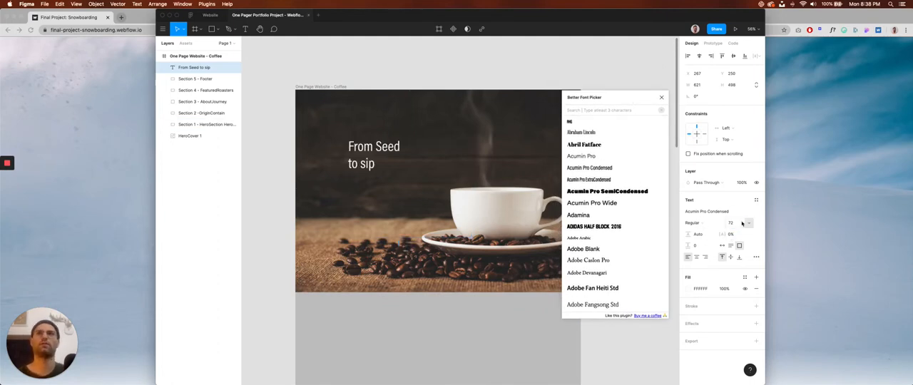
{"action": "left_click", "coordinate": [757, 257]}
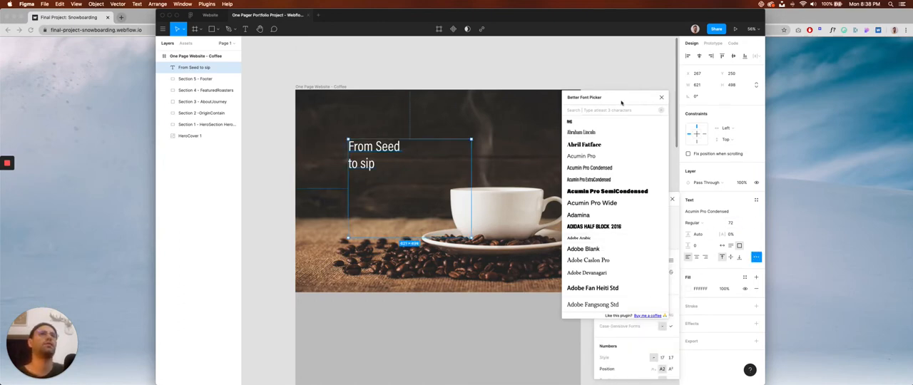
{"action": "left_click_drag", "start_coordinate": [620, 97], "coordinate": [199, 166]}
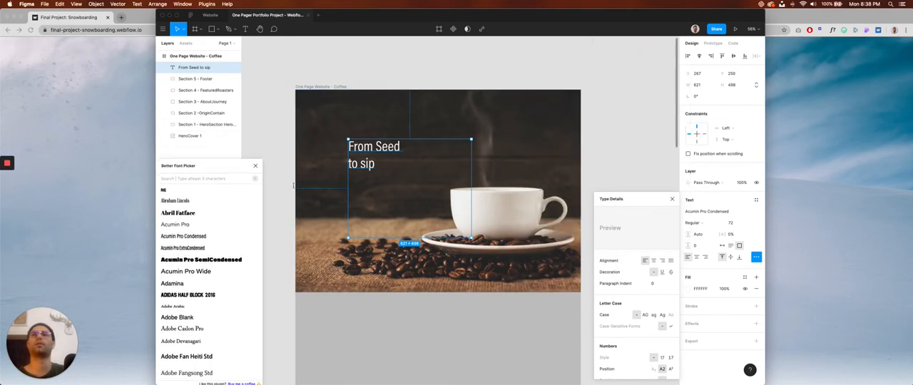
{"action": "left_click", "coordinate": [645, 315]}
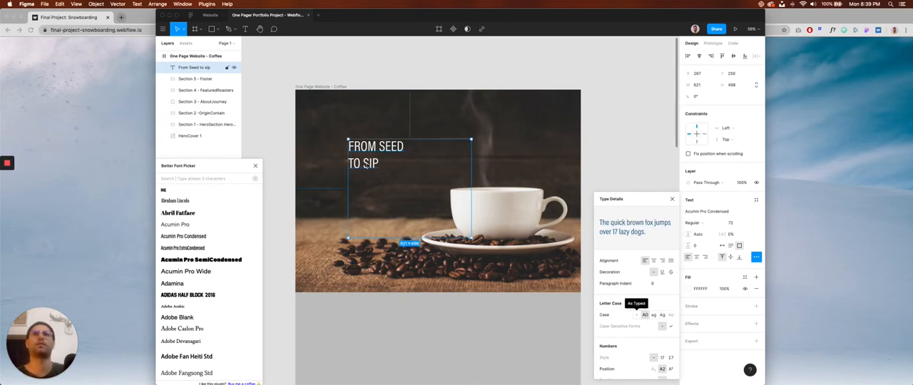
Make the hero title Bold and set its line height to 93%.
{"action": "left_click", "coordinate": [699, 223]}
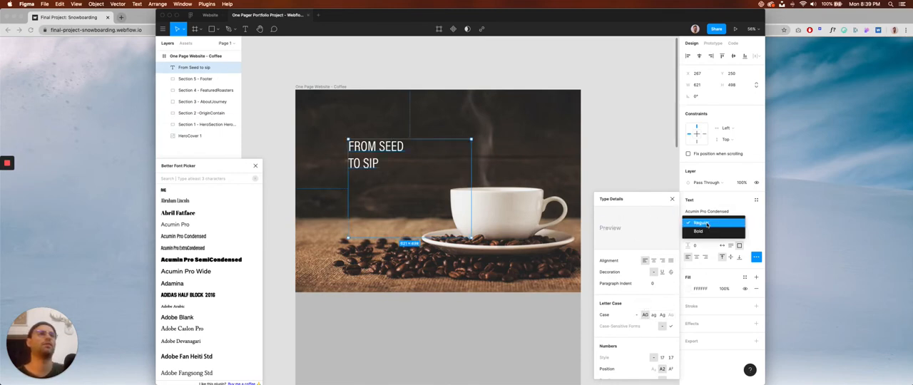
{"action": "left_click", "coordinate": [690, 221]}
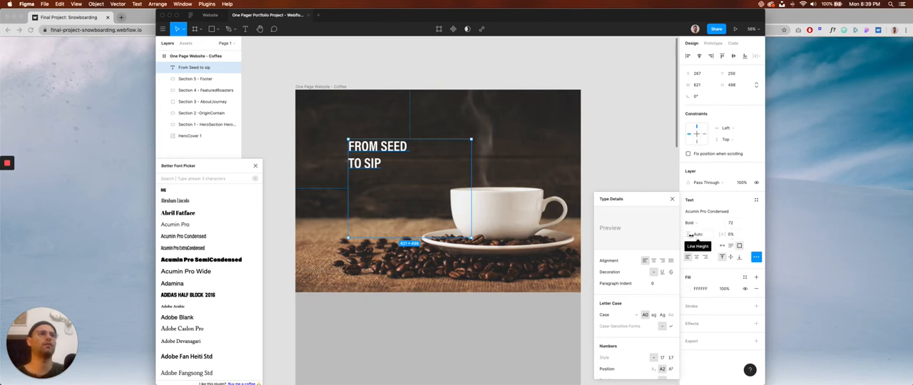
{"action": "left_click_drag", "start_coordinate": [688, 235], "coordinate": [690, 235]}
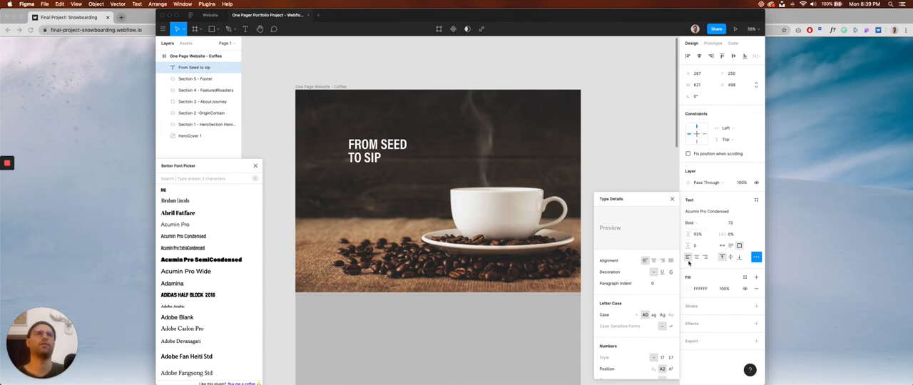
Set the hero title's font size to 100 and fit its box to about 621 × 180, placed at about X 235, Y 387.
{"action": "left_click", "coordinate": [733, 223]}
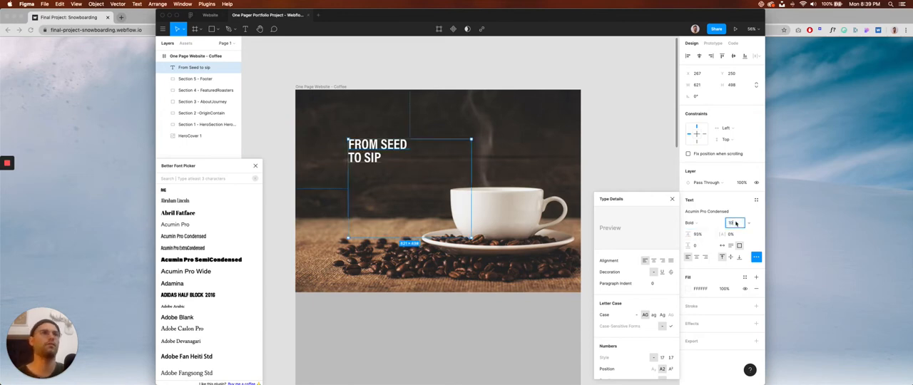
{"action": "type", "text": "100"}
{"action": "key", "text": "Return"}
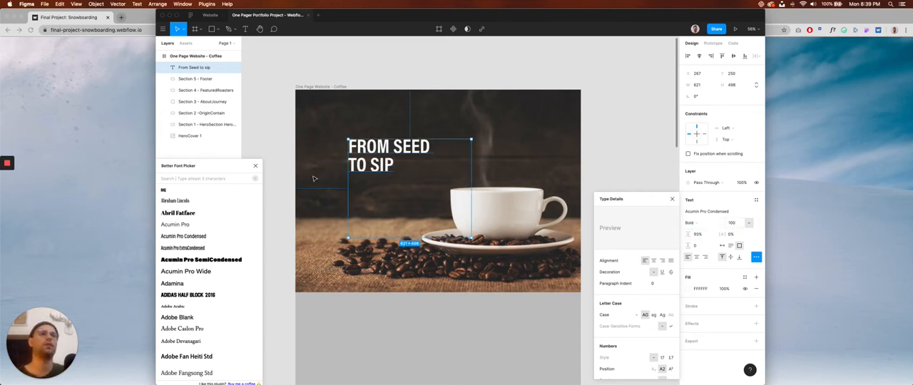
{"action": "left_click_drag", "start_coordinate": [414, 240], "coordinate": [382, 181]}
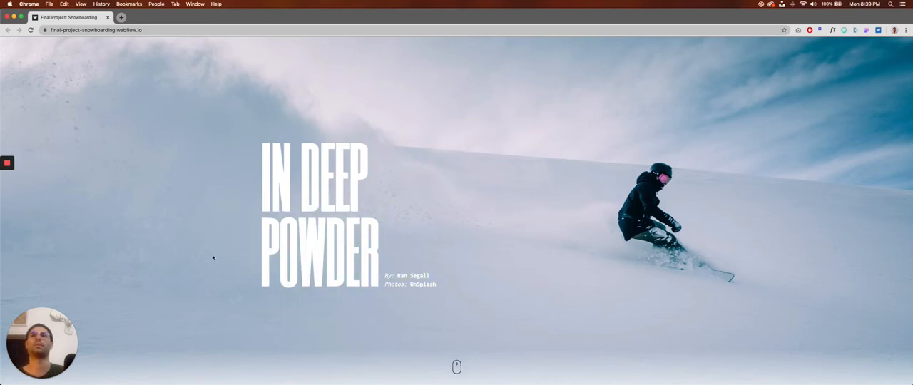
Review the hero section details in the Pages project notes and switch back to Figma.
{"action": "key", "text": "super+Tab"}
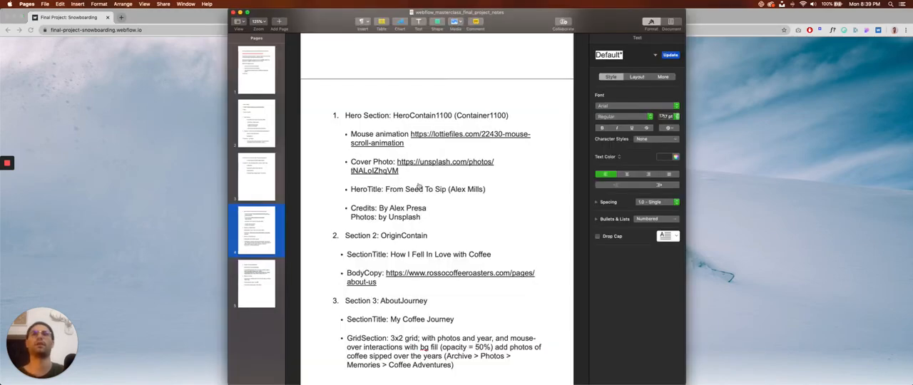
{"action": "key", "text": "super+Tab"}
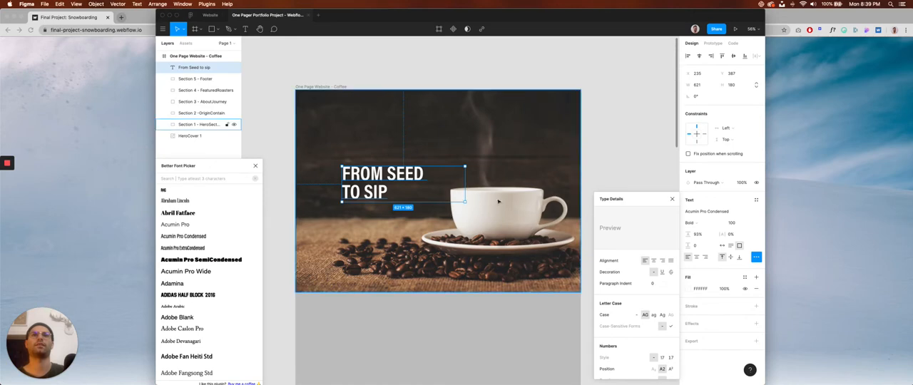
{"action": "left_click", "coordinate": [498, 220]}
{"action": "double_click", "coordinate": [498, 199]}
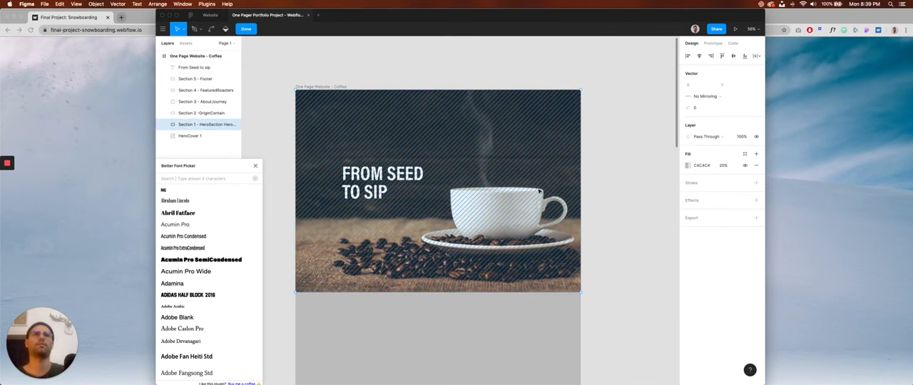
{"action": "left_click_drag", "start_coordinate": [583, 92], "coordinate": [603, 66]}
{"action": "key", "text": "super+z"}
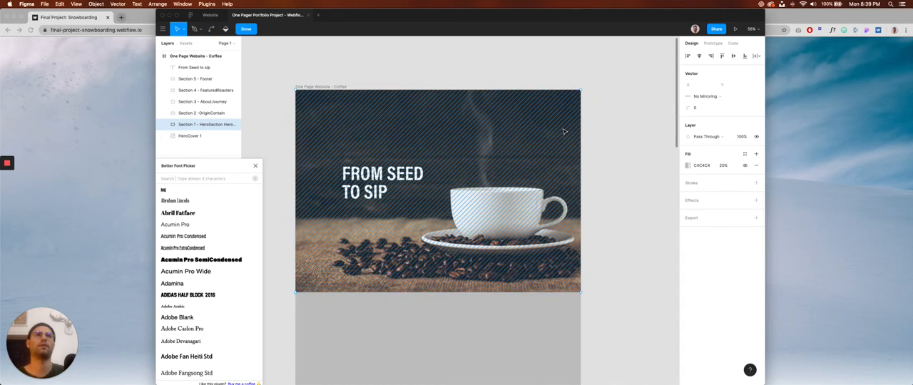
{"action": "left_click", "coordinate": [582, 92]}
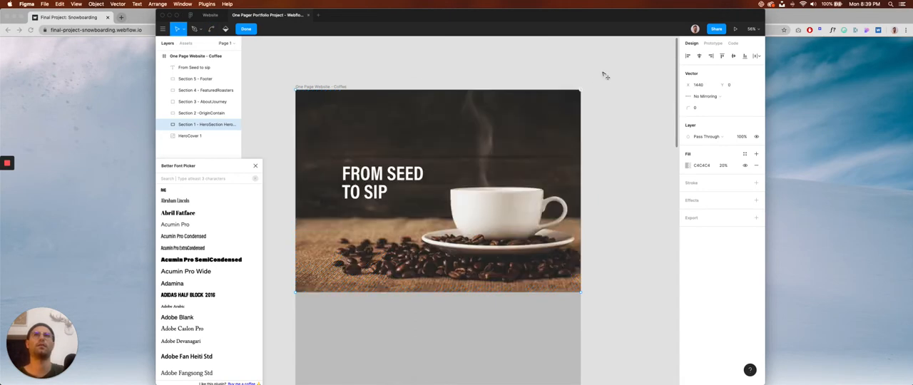
{"action": "key", "text": "super+z"}
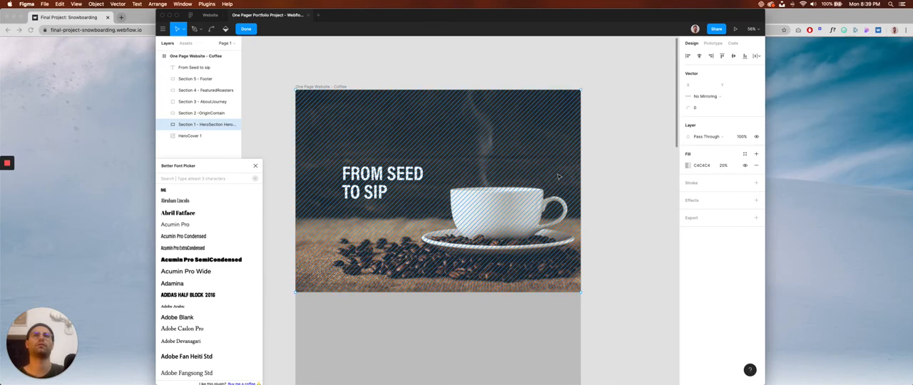
{"action": "key", "text": "super"}
{"action": "key", "text": "super+z"}
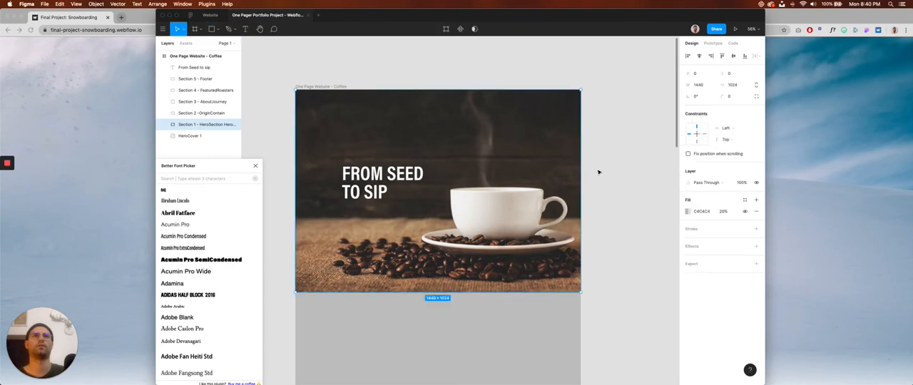
{"action": "key", "text": "super+z"}
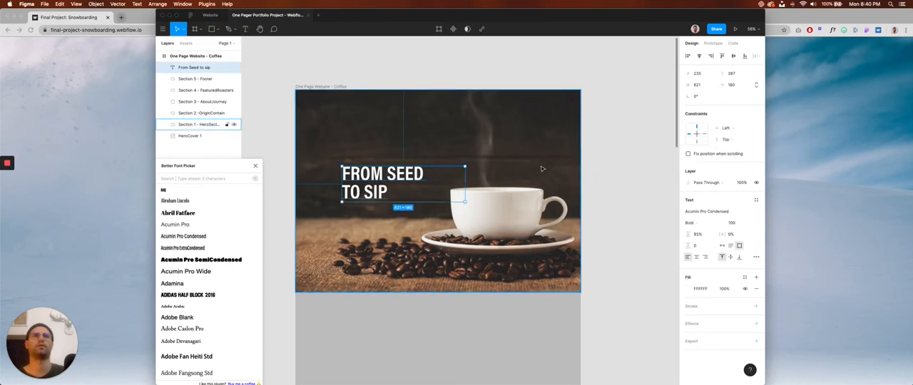
{"action": "left_click", "coordinate": [542, 169]}
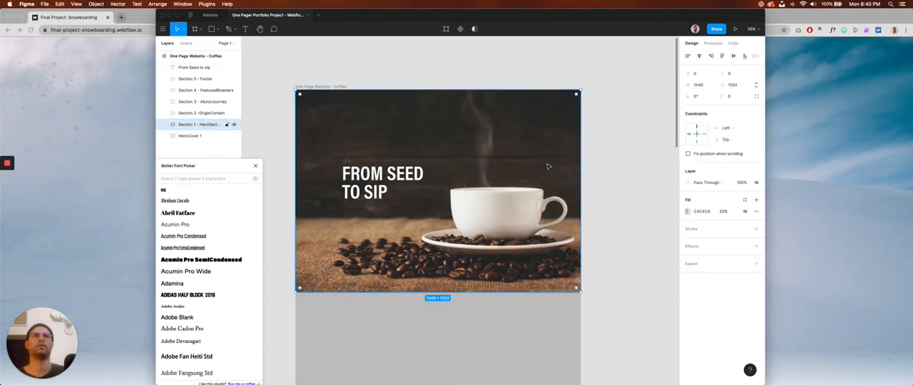
{"action": "double_click", "coordinate": [548, 167]}
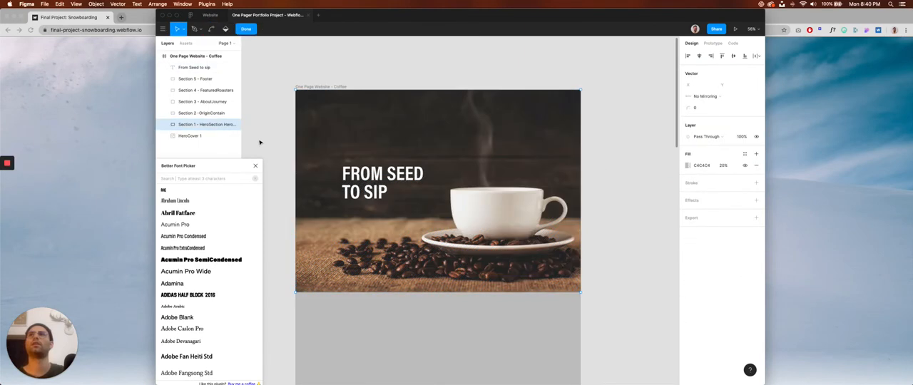
Enlarge the HeroCover 1 image to about 1864 × 1326 and reposition it at about X 0, Y -151.
{"action": "left_click", "coordinate": [200, 136]}
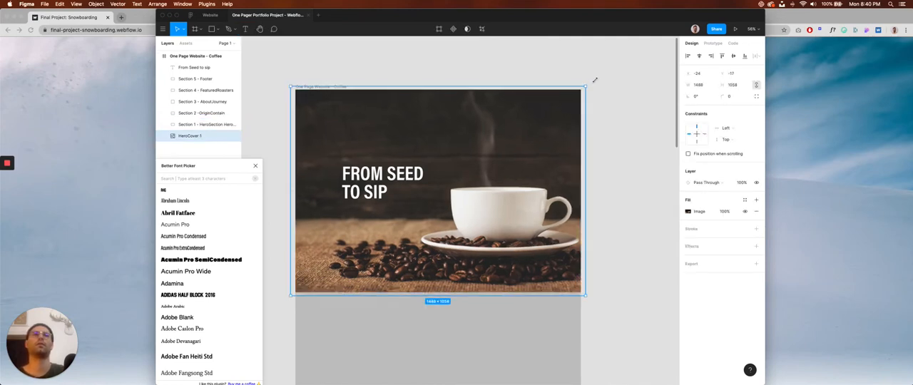
{"action": "left_click_drag", "start_coordinate": [586, 87], "coordinate": [622, 69]}
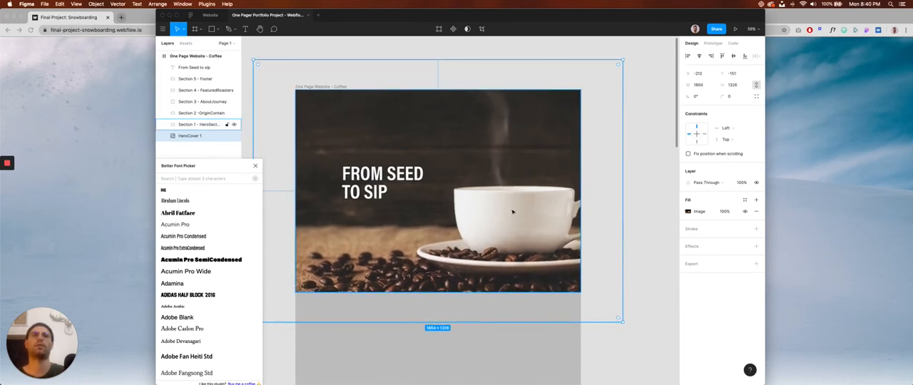
{"action": "left_click_drag", "start_coordinate": [512, 212], "coordinate": [547, 214]}
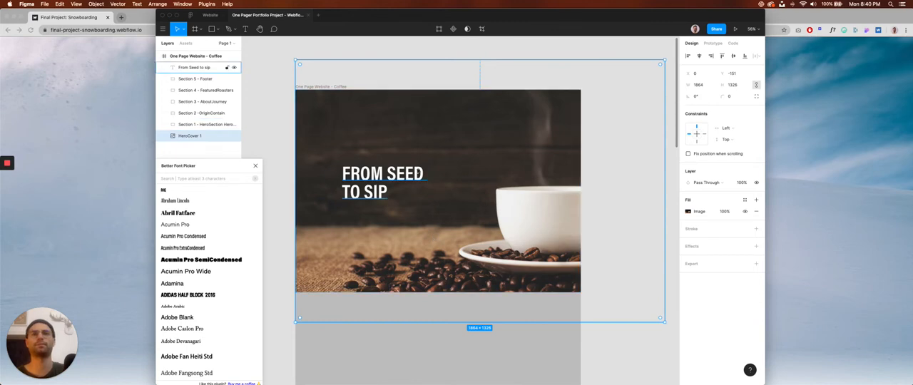
{"action": "left_click", "coordinate": [399, 180]}
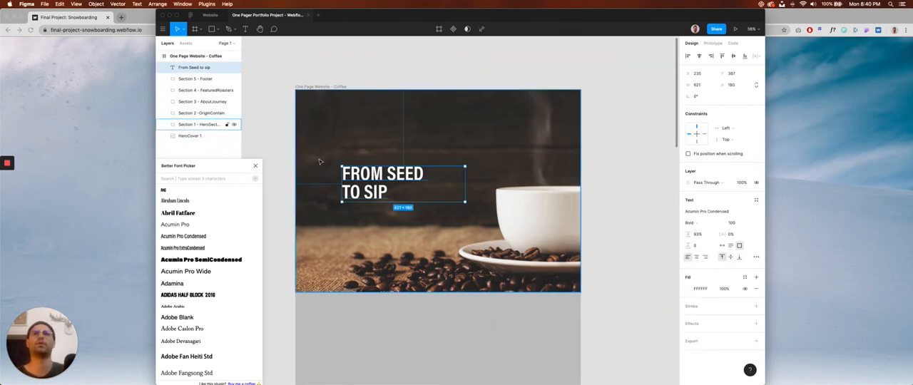
{"action": "left_click", "coordinate": [279, 139]}
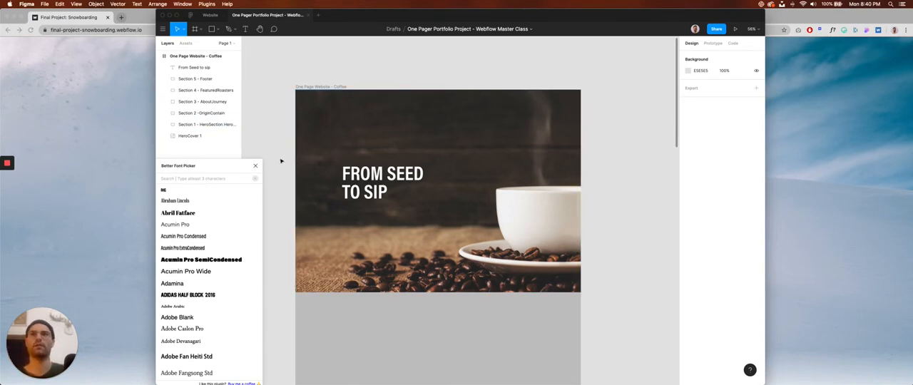
{"action": "left_click_drag", "start_coordinate": [224, 166], "coordinate": [218, 163]}
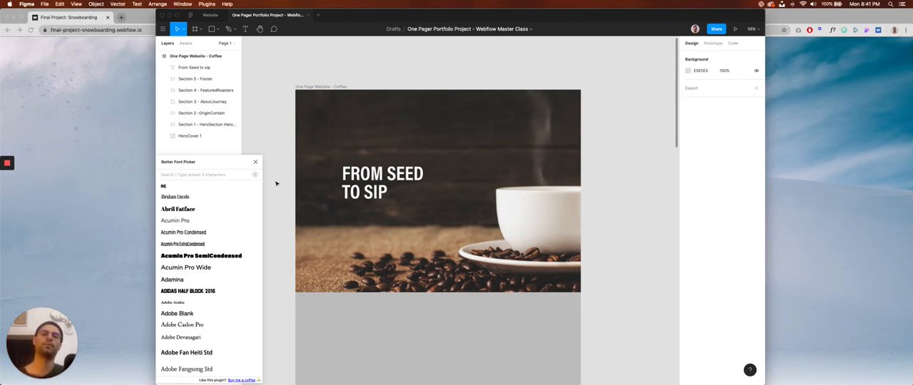
{"action": "left_click", "coordinate": [372, 193]}
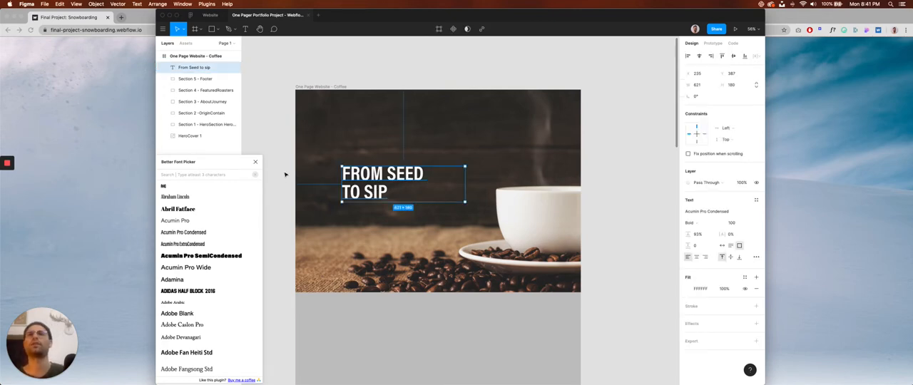
{"action": "left_click", "coordinate": [285, 174]}
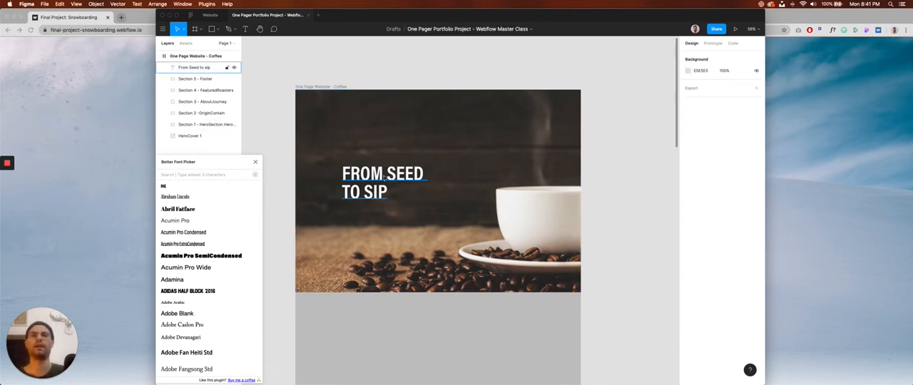
{"action": "left_click", "coordinate": [348, 183]}
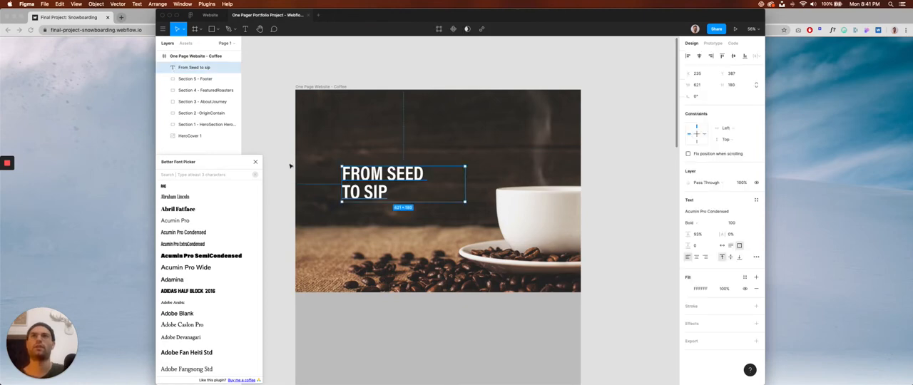
{"action": "left_click", "coordinate": [289, 167]}
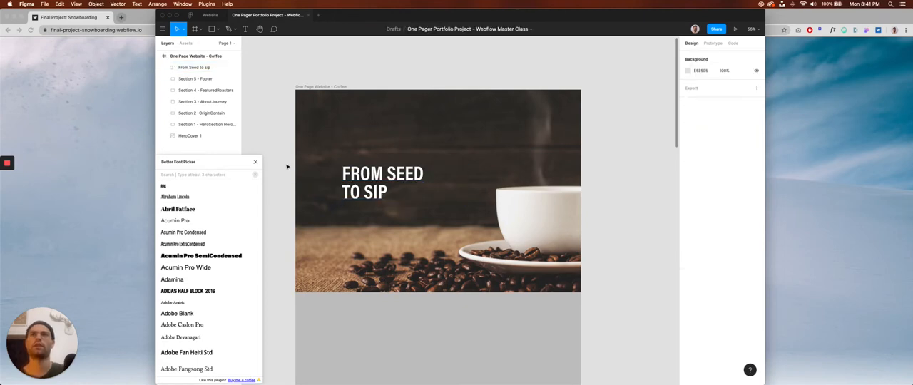
{"action": "left_click", "coordinate": [383, 177]}
{"action": "left_click", "coordinate": [289, 168]}
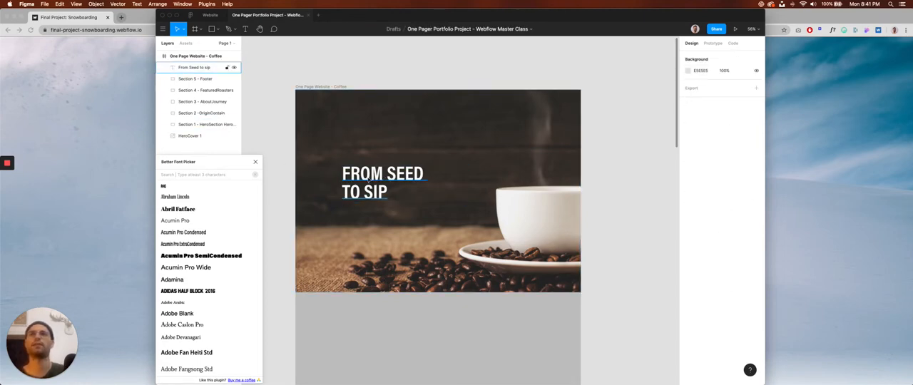
{"action": "left_click_drag", "start_coordinate": [222, 164], "coordinate": [251, 135]}
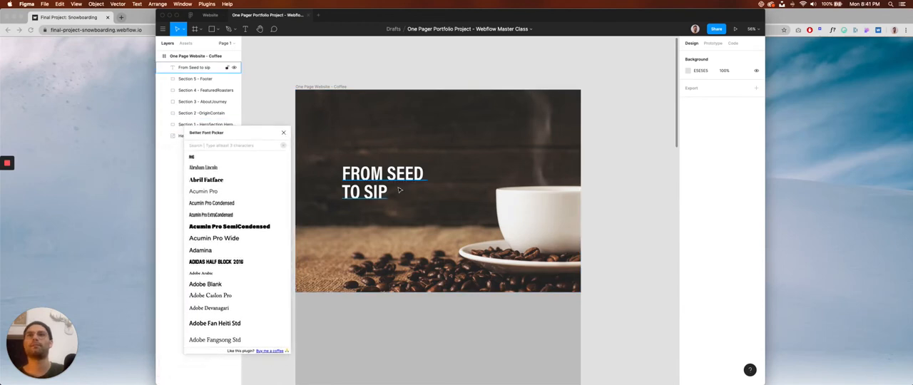
{"action": "left_click", "coordinate": [344, 182]}
{"action": "scroll", "coordinate": [235, 236], "scroll_direction": "down", "scroll_amount": 5}
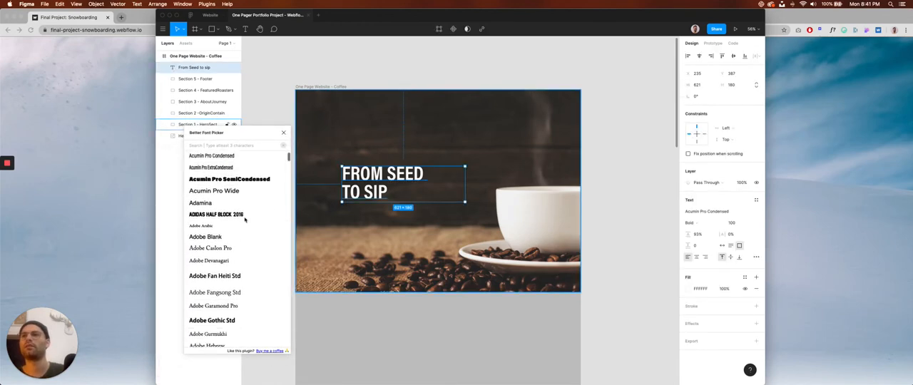
{"action": "scroll", "coordinate": [239, 260], "scroll_direction": "down", "scroll_amount": 10}
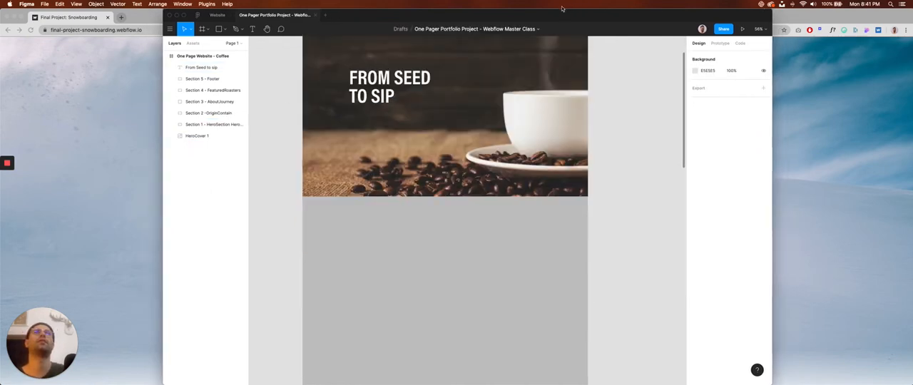
{"action": "left_click_drag", "start_coordinate": [562, 9], "coordinate": [549, 9]}
{"action": "scroll", "coordinate": [459, 202], "scroll_direction": "up", "scroll_amount": 3}
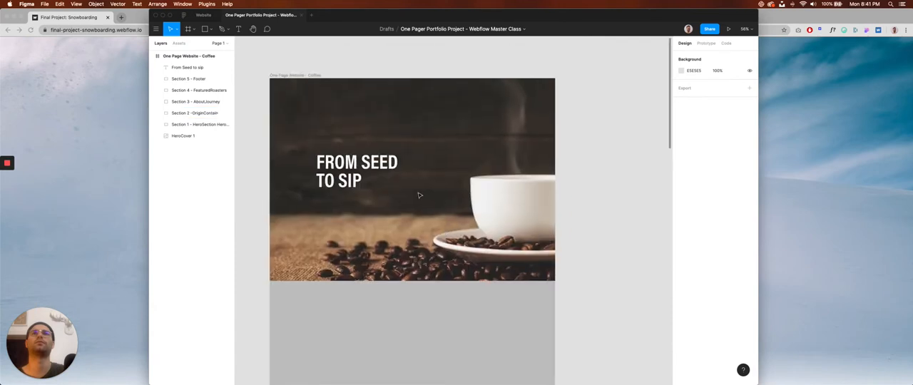
Open the Better Font Picker plugin with the hero title selected.
{"action": "left_click", "coordinate": [318, 164]}
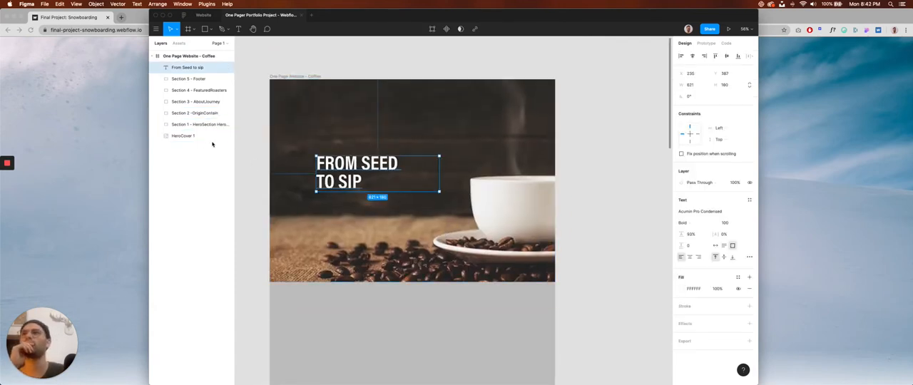
{"action": "scroll", "coordinate": [252, 148], "scroll_direction": "left", "scroll_amount": 3}
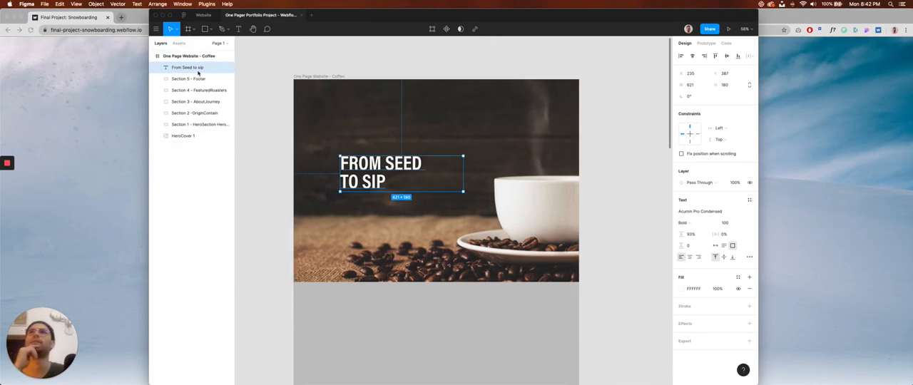
{"action": "left_click", "coordinate": [156, 32]}
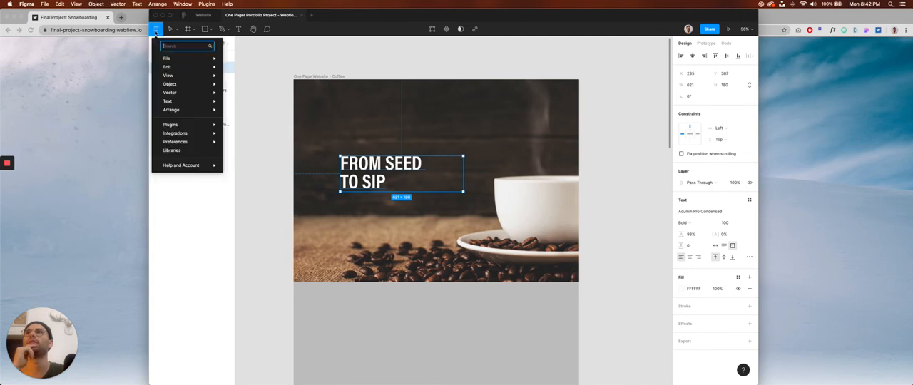
{"action": "mouse_move", "coordinate": [175, 125]}
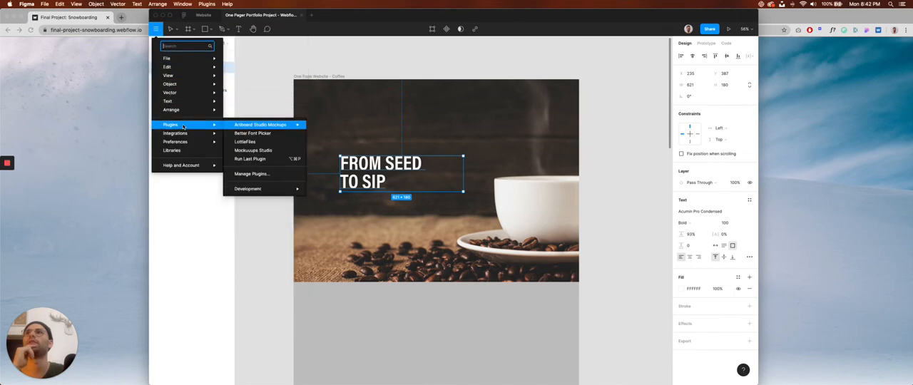
{"action": "left_click", "coordinate": [243, 133]}
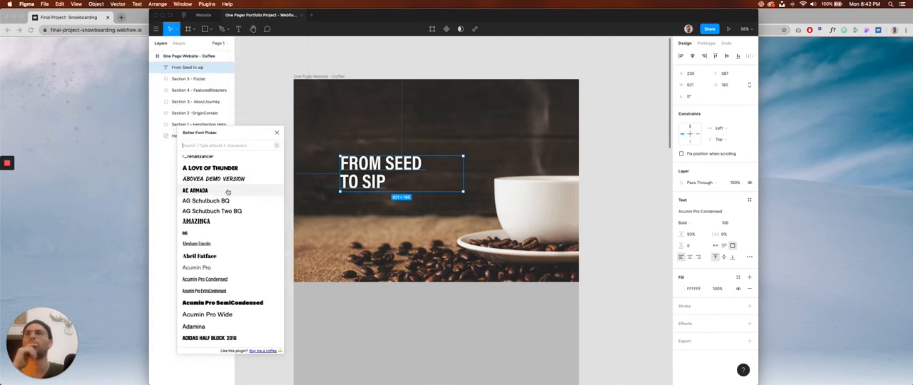
Try Bebas Neue as the hero title's font using the Better Font Picker.
{"action": "scroll", "coordinate": [233, 195], "scroll_direction": "down", "scroll_amount": 5}
{"action": "scroll", "coordinate": [233, 197], "scroll_direction": "down", "scroll_amount": 5}
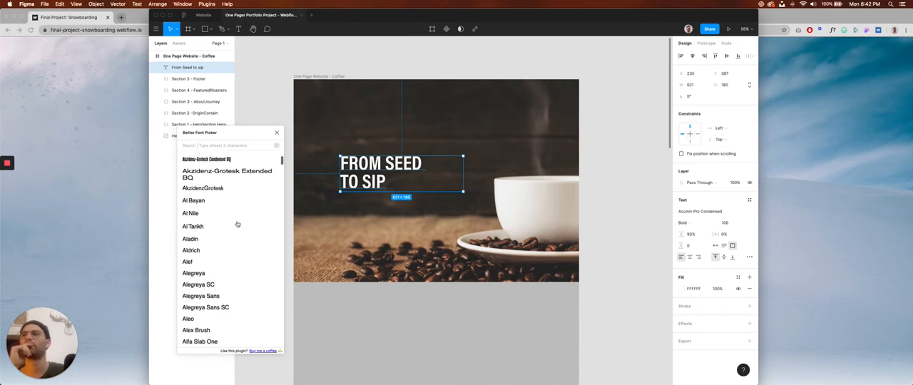
{"action": "scroll", "coordinate": [238, 225], "scroll_direction": "down", "scroll_amount": 15}
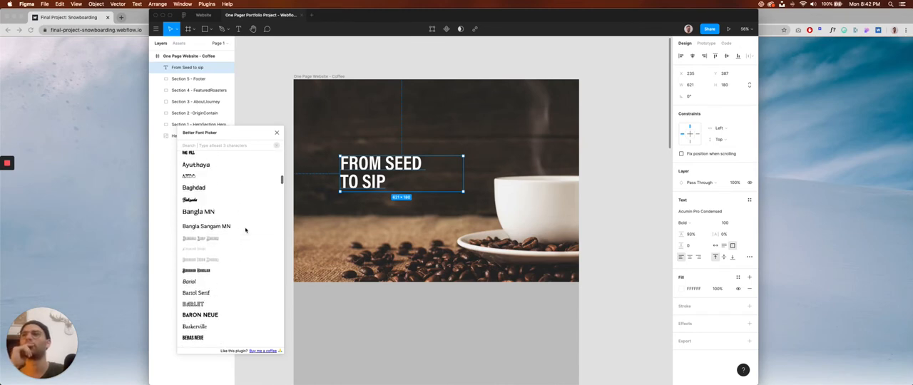
{"action": "scroll", "coordinate": [245, 229], "scroll_direction": "down", "scroll_amount": 8}
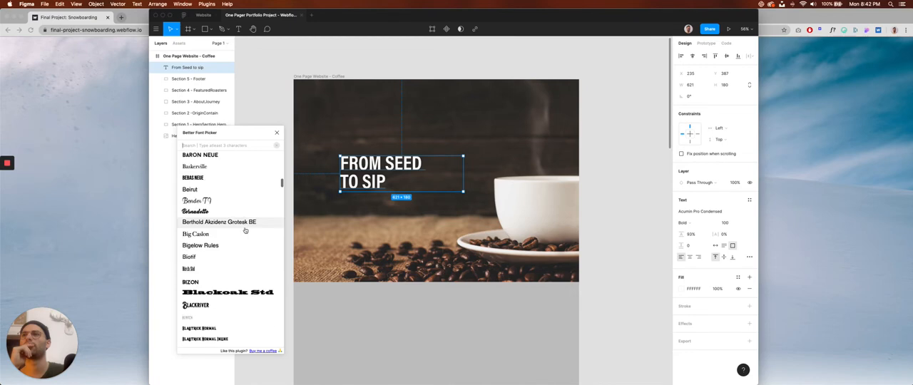
{"action": "left_click", "coordinate": [193, 179]}
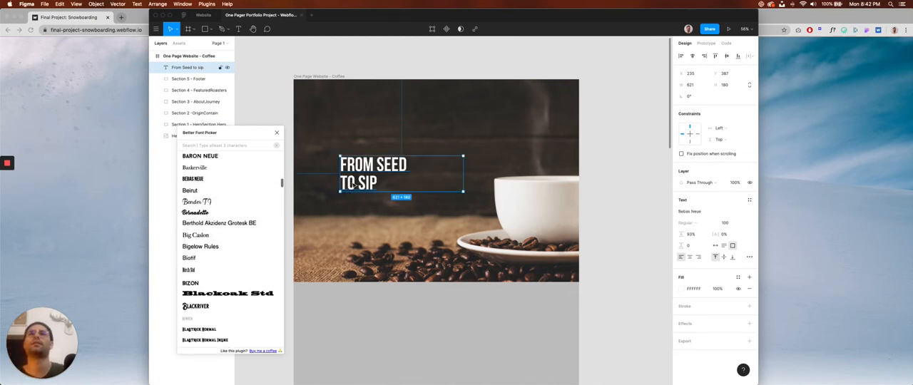
Set the hero title's font to Bureau Grot Condensed in the Bold weight.
{"action": "scroll", "coordinate": [209, 229], "scroll_direction": "down", "scroll_amount": 5}
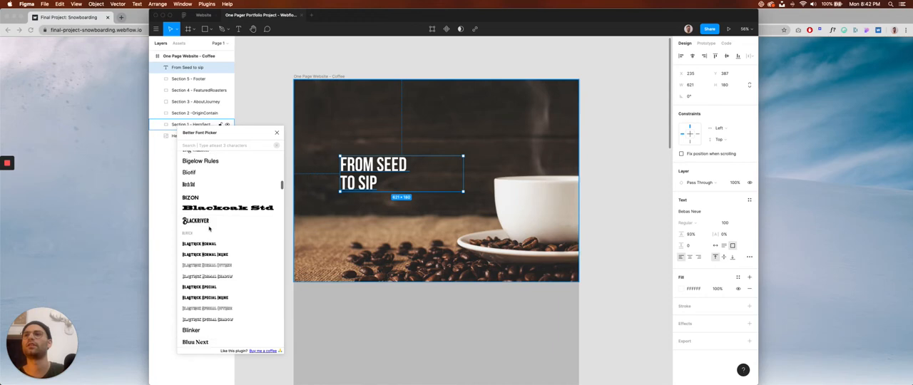
{"action": "scroll", "coordinate": [215, 229], "scroll_direction": "down", "scroll_amount": 6}
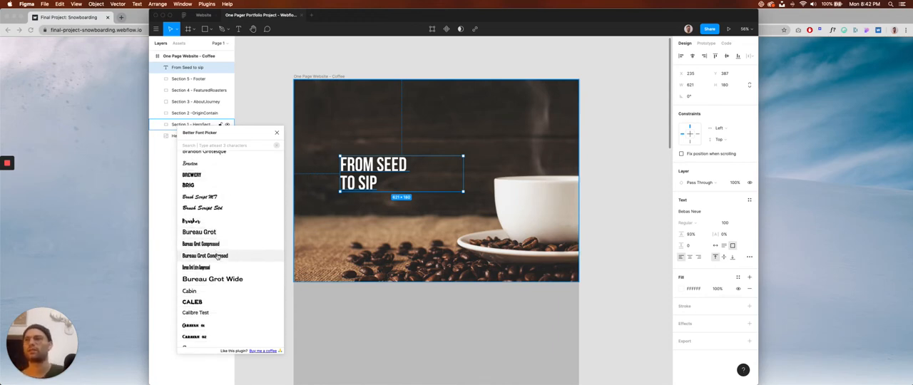
{"action": "left_click", "coordinate": [218, 257]}
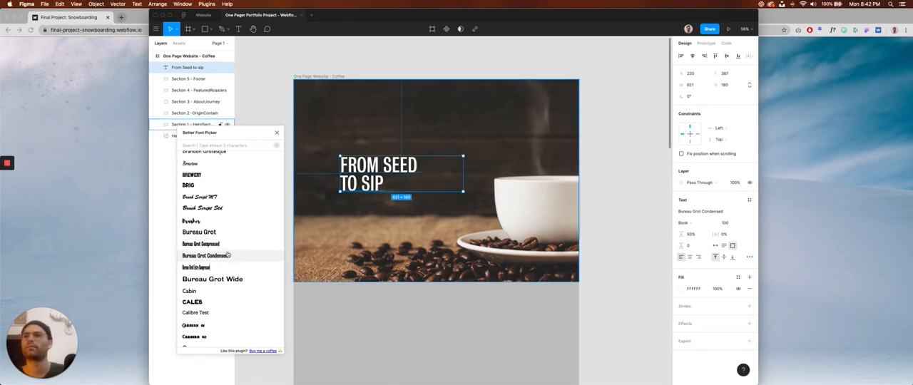
{"action": "left_click", "coordinate": [686, 223]}
{"action": "left_click", "coordinate": [699, 241]}
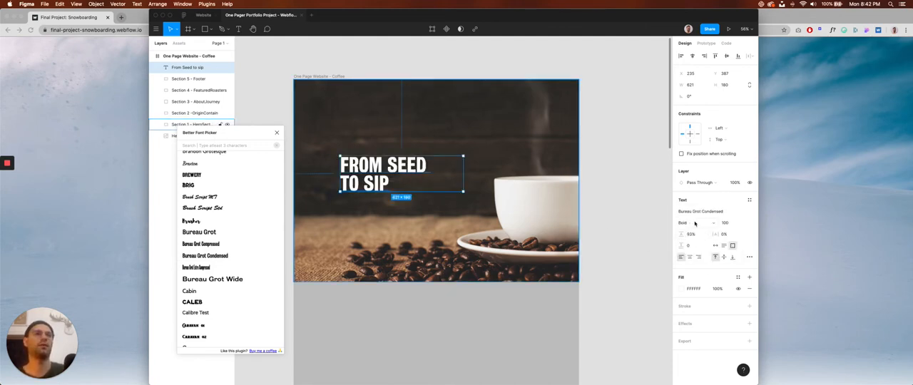
Open the font weight choices for the hero title.
{"action": "left_click", "coordinate": [695, 223]}
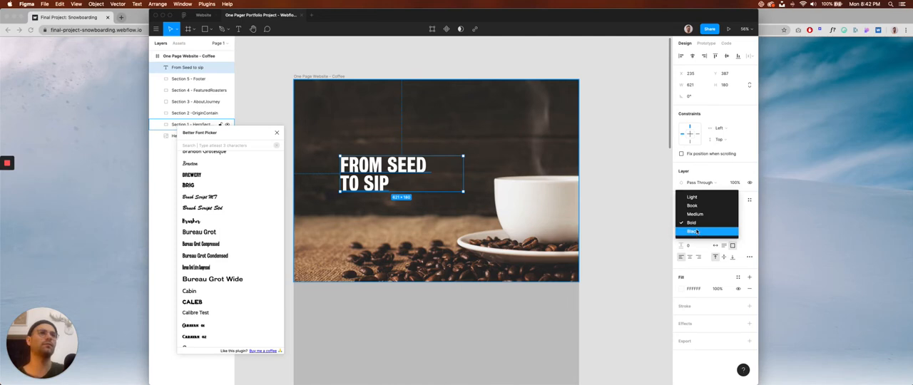
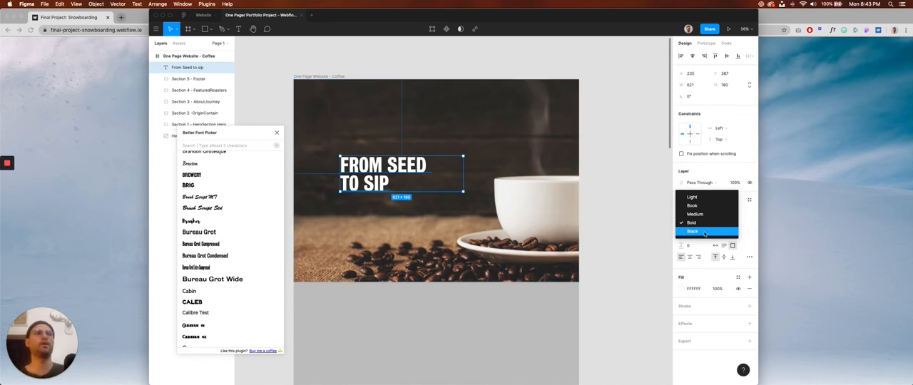
Set the hero title's Bureau Grot Condensed font to the Black weight.
{"action": "key", "text": "Return"}
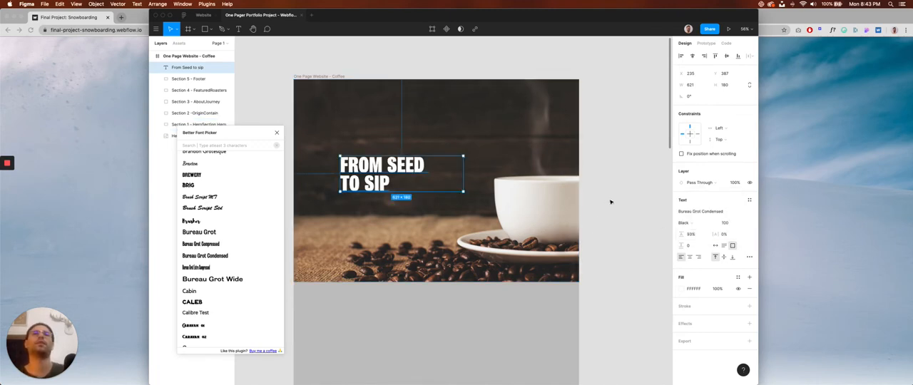
Try DIN Condensed in the Bold weight as the hero title's font.
{"action": "scroll", "coordinate": [214, 229], "scroll_direction": "down", "scroll_amount": 2}
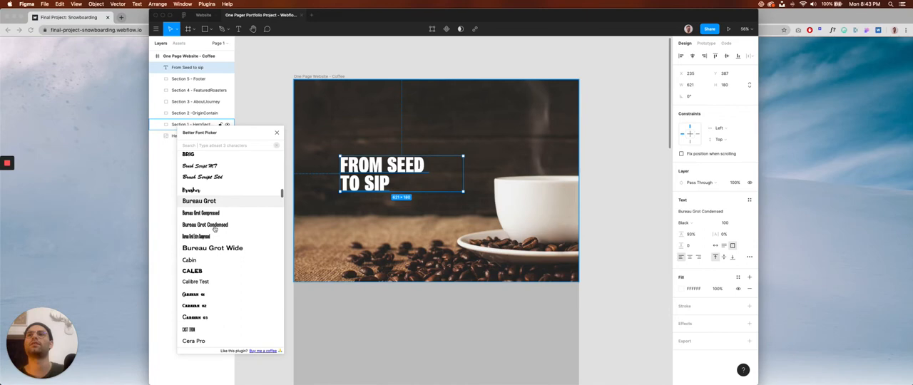
{"action": "scroll", "coordinate": [214, 228], "scroll_direction": "down", "scroll_amount": 9}
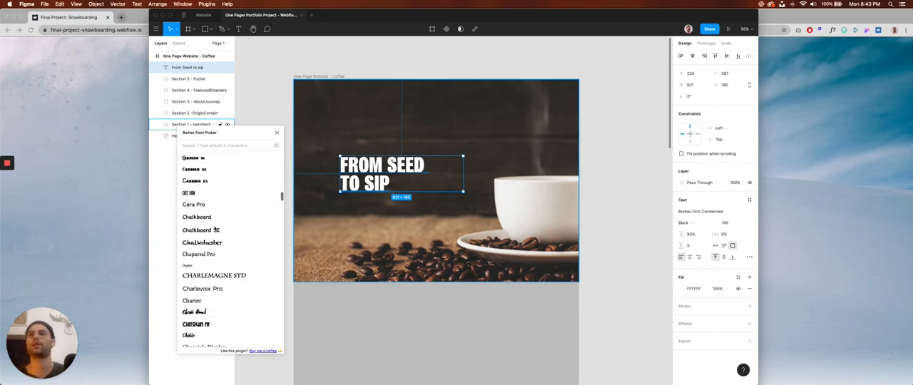
{"action": "scroll", "coordinate": [214, 229], "scroll_direction": "down", "scroll_amount": 10}
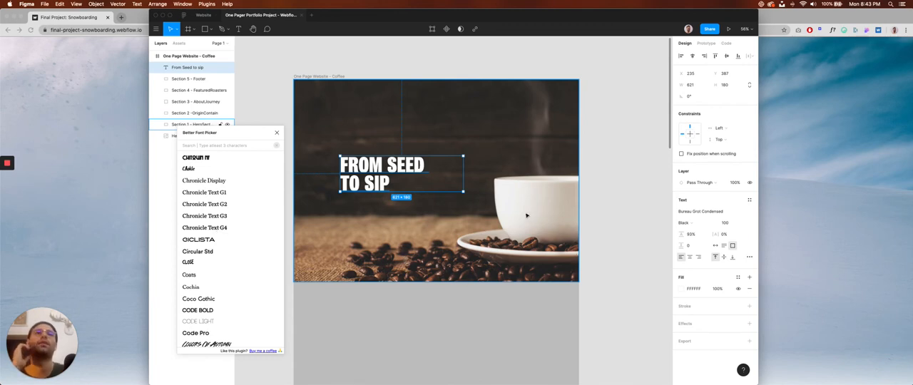
{"action": "scroll", "coordinate": [249, 263], "scroll_direction": "down", "scroll_amount": 3}
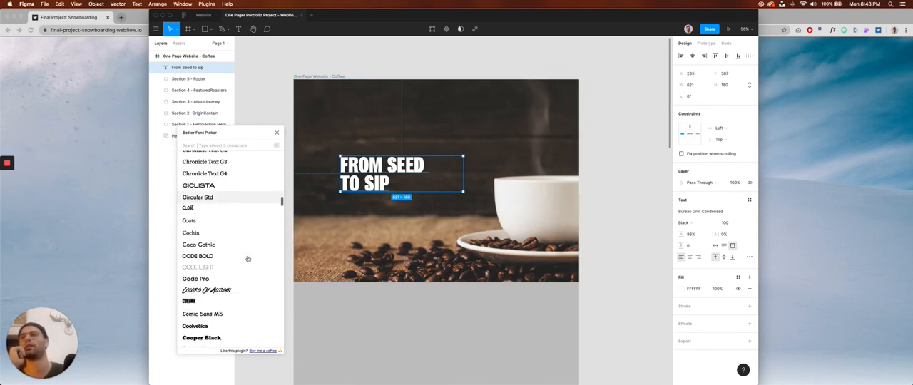
{"action": "scroll", "coordinate": [247, 259], "scroll_direction": "down", "scroll_amount": 3}
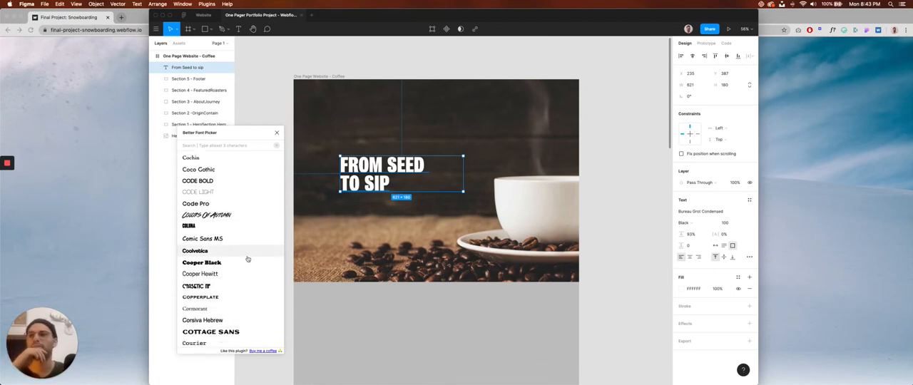
{"action": "scroll", "coordinate": [248, 259], "scroll_direction": "down", "scroll_amount": 1}
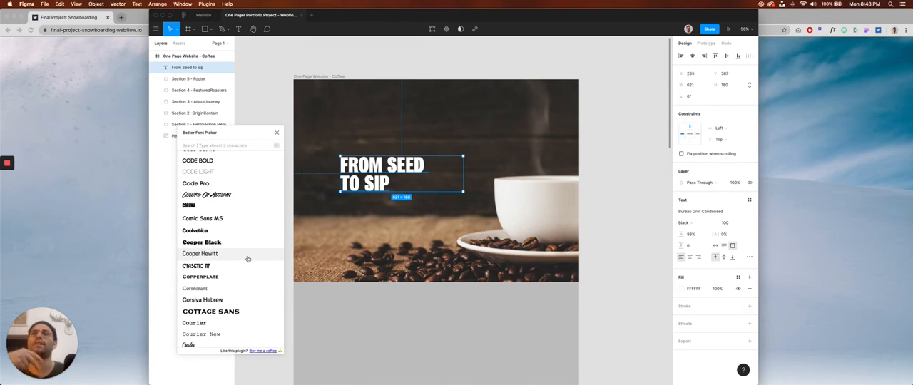
{"action": "scroll", "coordinate": [248, 259], "scroll_direction": "down", "scroll_amount": 3}
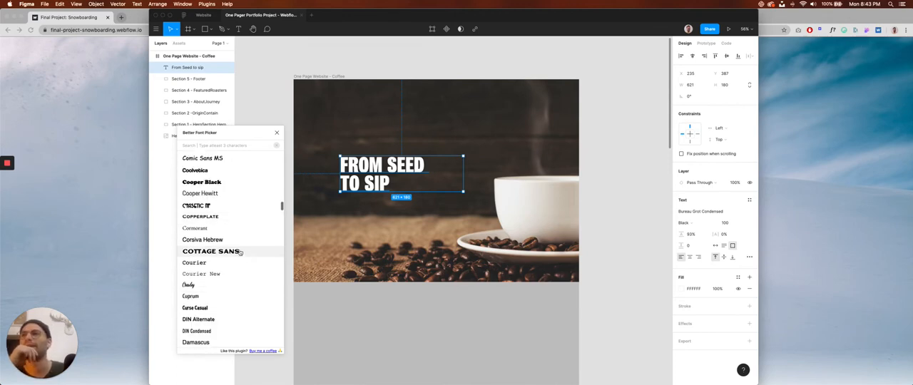
{"action": "scroll", "coordinate": [234, 243], "scroll_direction": "down", "scroll_amount": 4}
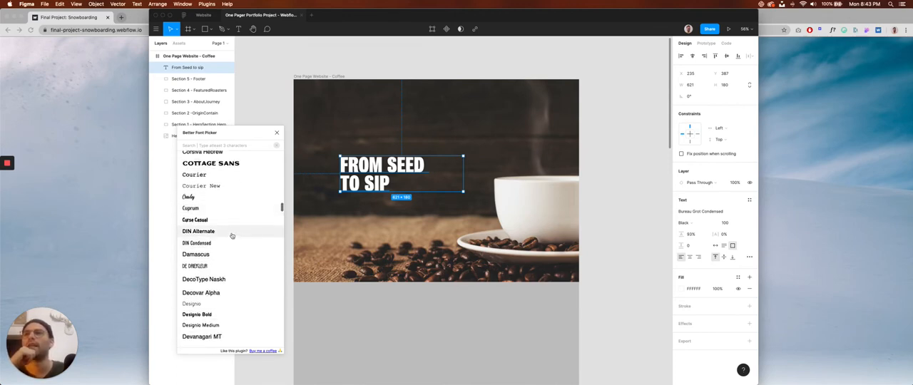
{"action": "scroll", "coordinate": [232, 236], "scroll_direction": "down", "scroll_amount": 3}
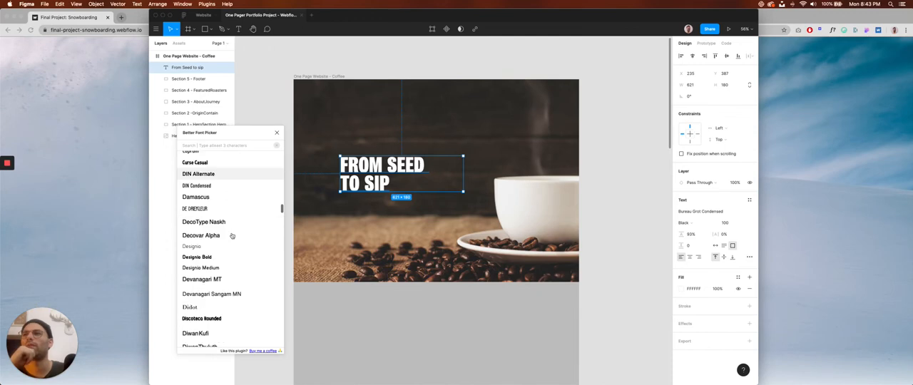
{"action": "left_click", "coordinate": [214, 186]}
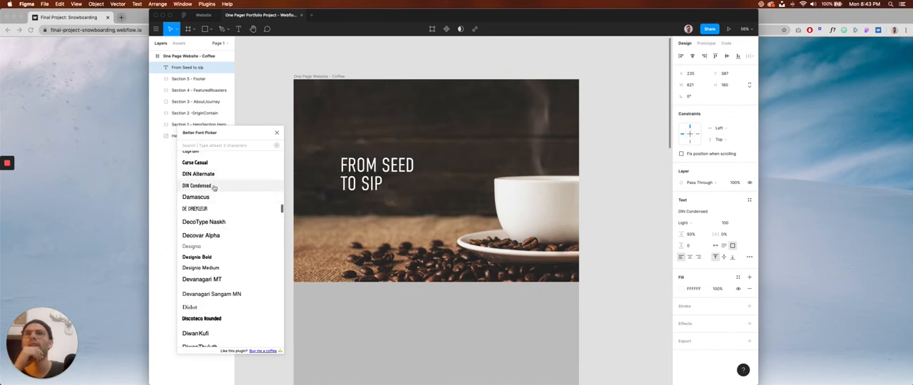
{"action": "left_click", "coordinate": [698, 223]}
{"action": "left_click", "coordinate": [698, 231]}
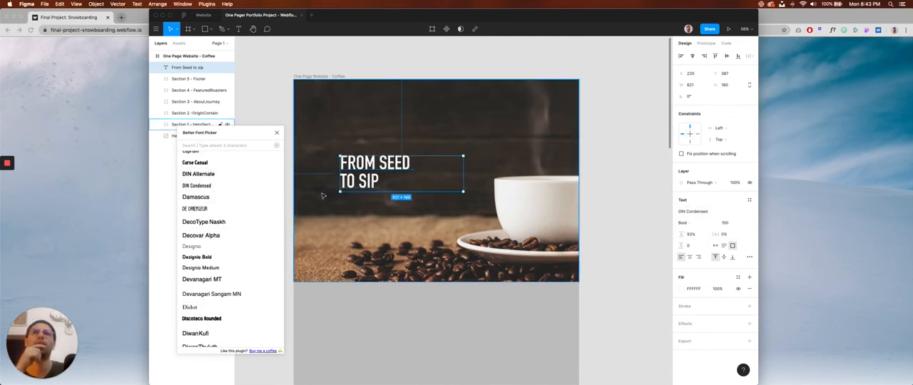
Try Founders Grotesk Condensed Test in Bold on the hero title and deselect it to judge the look.
{"action": "scroll", "coordinate": [218, 219], "scroll_direction": "down", "scroll_amount": 5}
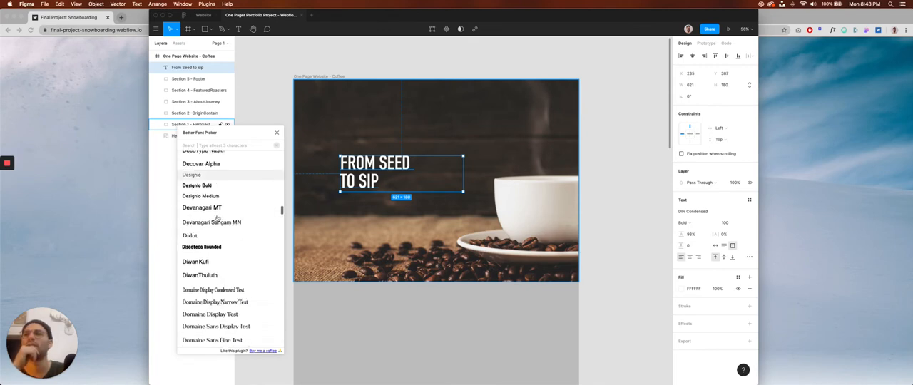
{"action": "scroll", "coordinate": [217, 219], "scroll_direction": "down", "scroll_amount": 10}
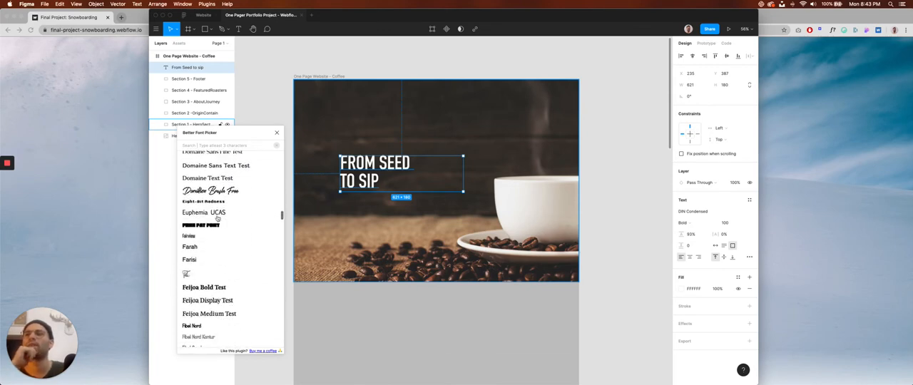
{"action": "scroll", "coordinate": [217, 219], "scroll_direction": "down", "scroll_amount": 6}
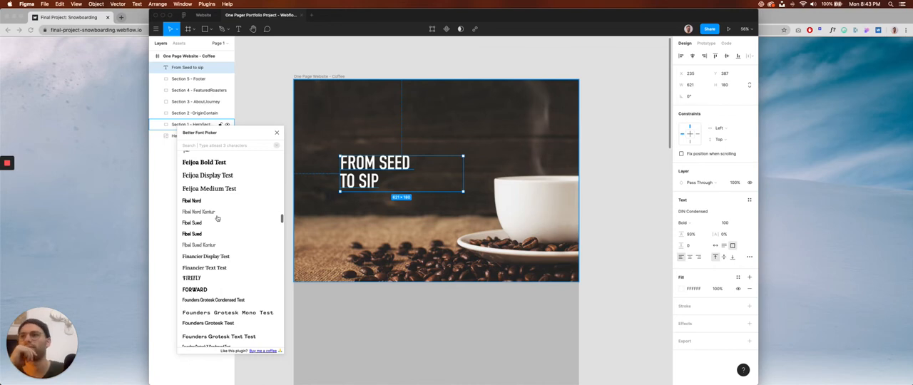
{"action": "scroll", "coordinate": [218, 220], "scroll_direction": "down", "scroll_amount": 1}
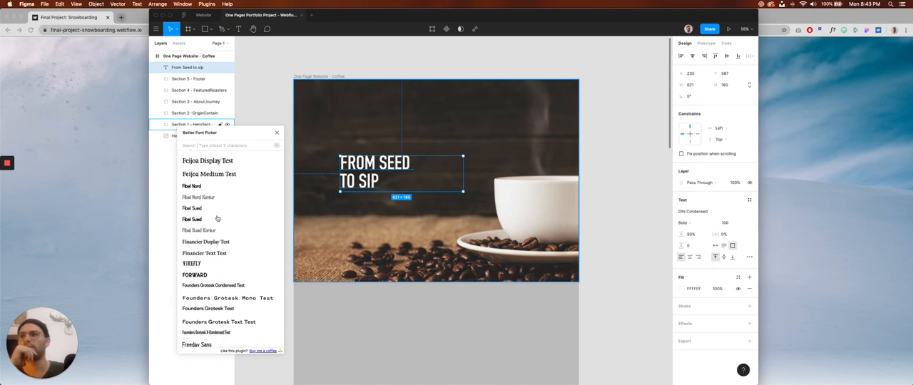
{"action": "left_click", "coordinate": [223, 286]}
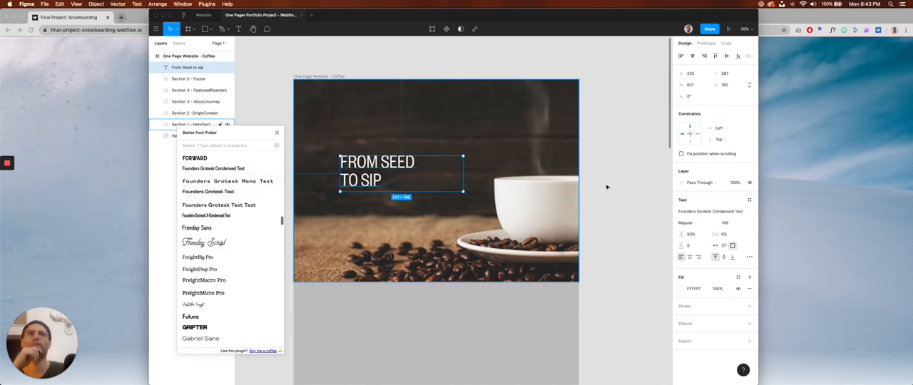
{"action": "left_click", "coordinate": [699, 226]}
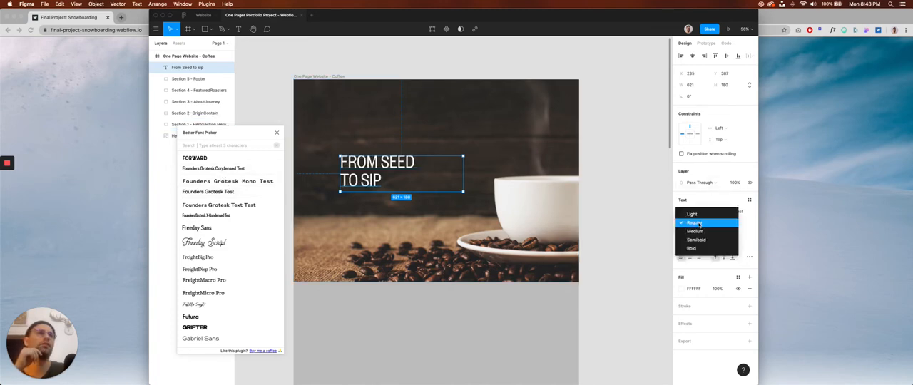
{"action": "left_click", "coordinate": [695, 249]}
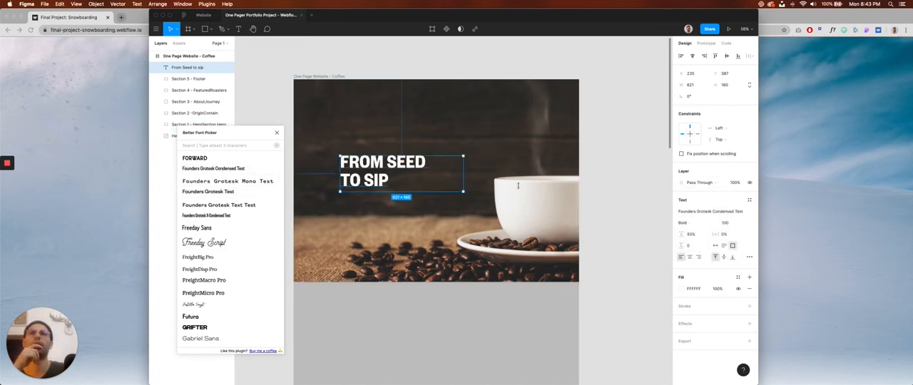
{"action": "key", "text": "Escape"}
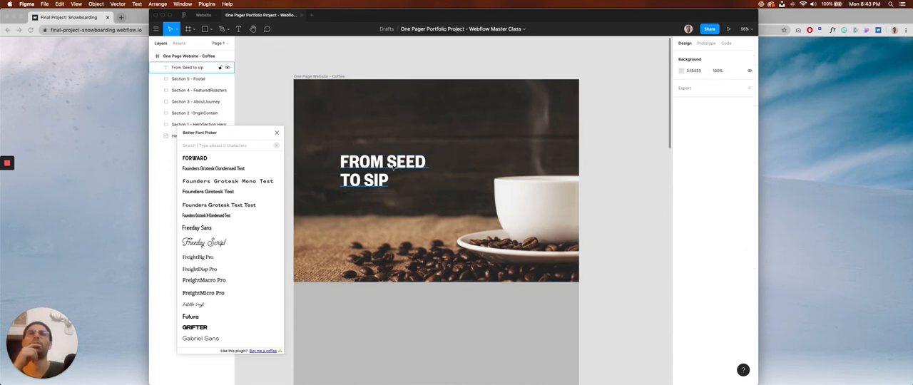
Reselect the hero title and try Gilroy-Heavy as its font.
{"action": "left_click", "coordinate": [394, 168]}
{"action": "scroll", "coordinate": [230, 228], "scroll_direction": "down", "scroll_amount": 2}
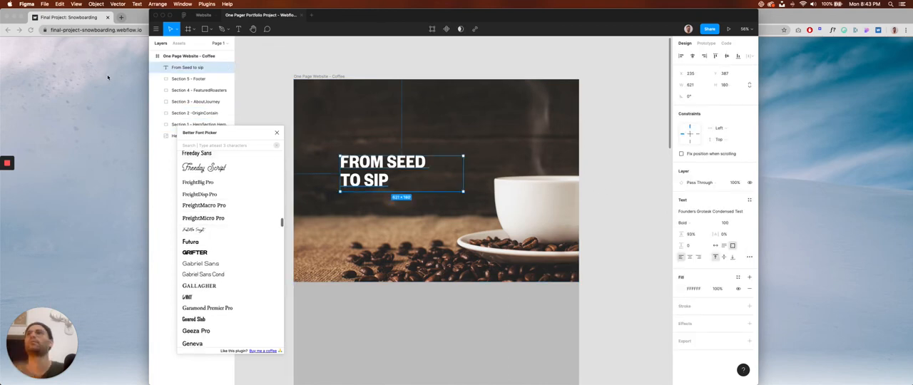
{"action": "left_click", "coordinate": [108, 77]}
{"action": "key", "text": "super+Tab"}
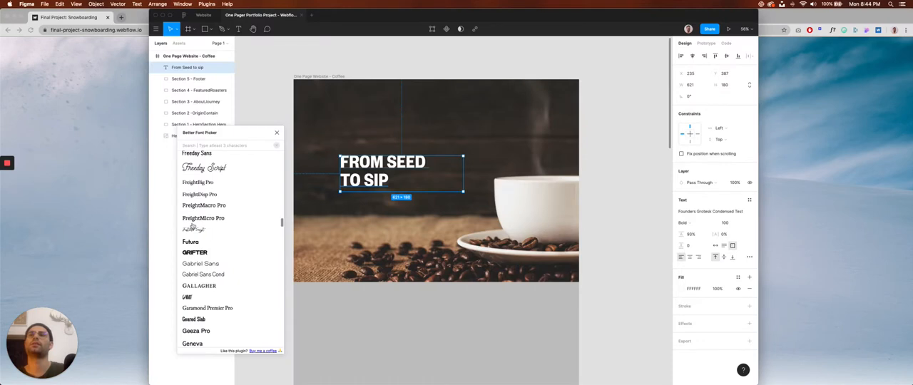
{"action": "scroll", "coordinate": [221, 221], "scroll_direction": "down", "scroll_amount": 2}
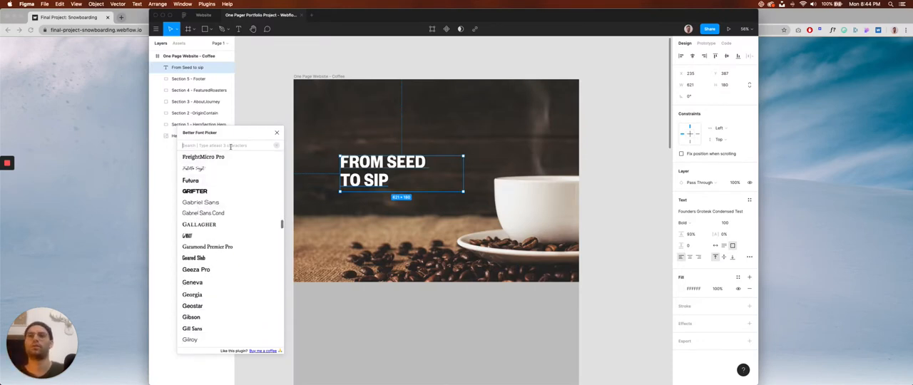
{"action": "type", "text": "c"}
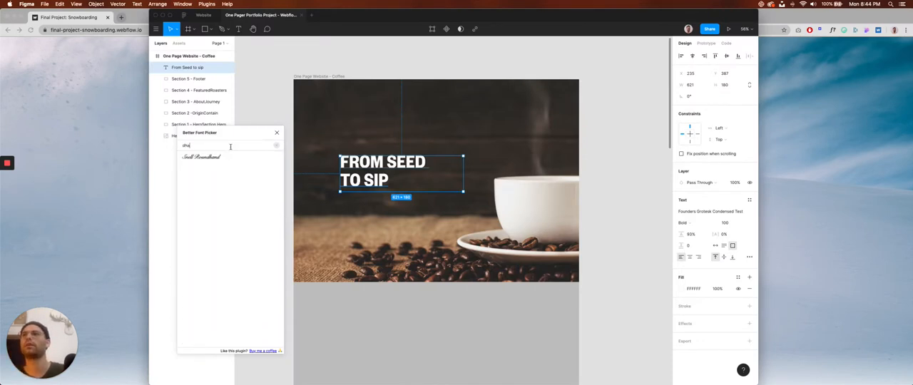
{"action": "key", "text": "BackSpace"}
{"action": "scroll", "coordinate": [227, 234], "scroll_direction": "down", "scroll_amount": 1}
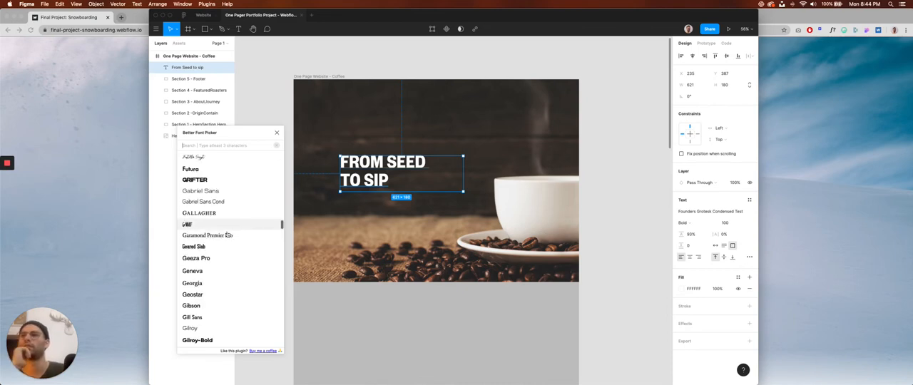
{"action": "scroll", "coordinate": [227, 234], "scroll_direction": "down", "scroll_amount": 1}
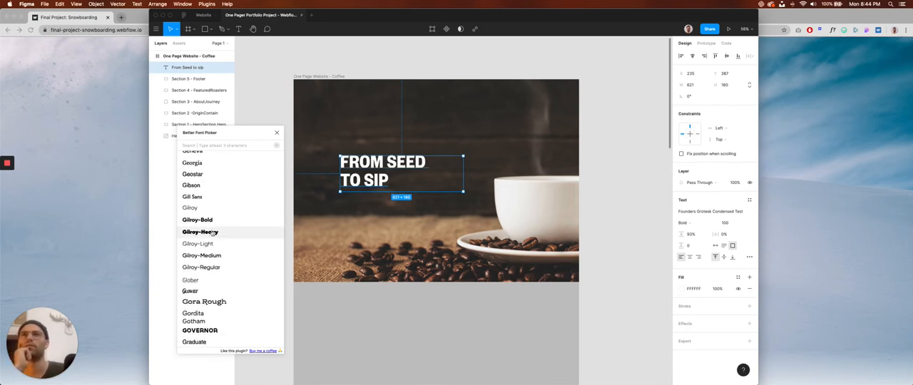
{"action": "left_click", "coordinate": [213, 233]}
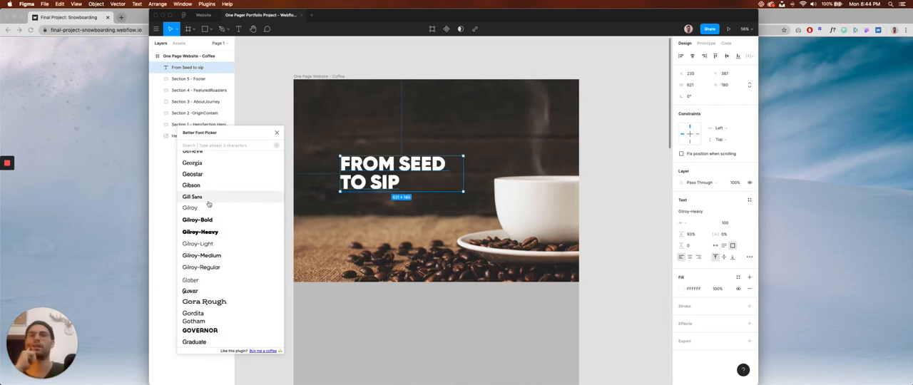
Set the hero title's font to Gordita in the Black weight.
{"action": "scroll", "coordinate": [211, 207], "scroll_direction": "down", "scroll_amount": 1}
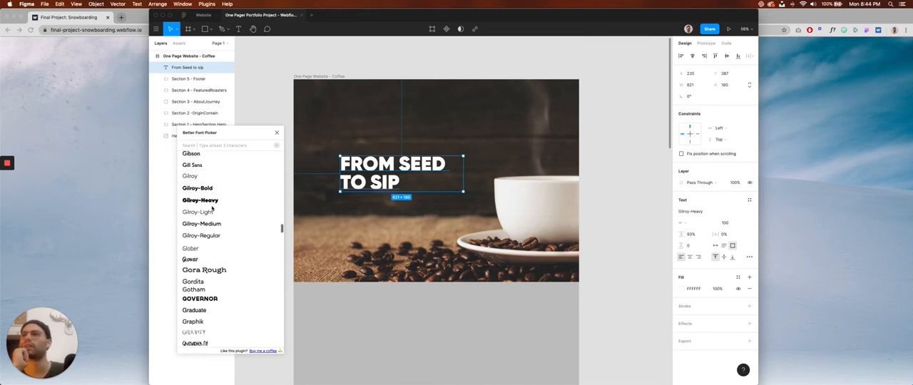
{"action": "scroll", "coordinate": [212, 212], "scroll_direction": "down", "scroll_amount": 1}
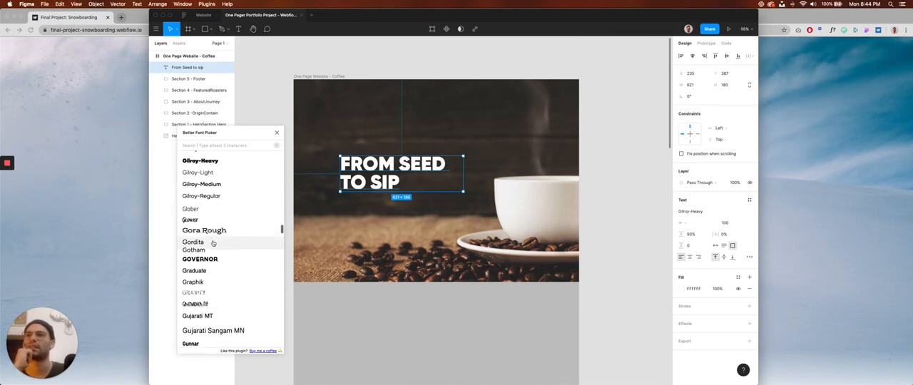
{"action": "left_click", "coordinate": [213, 243]}
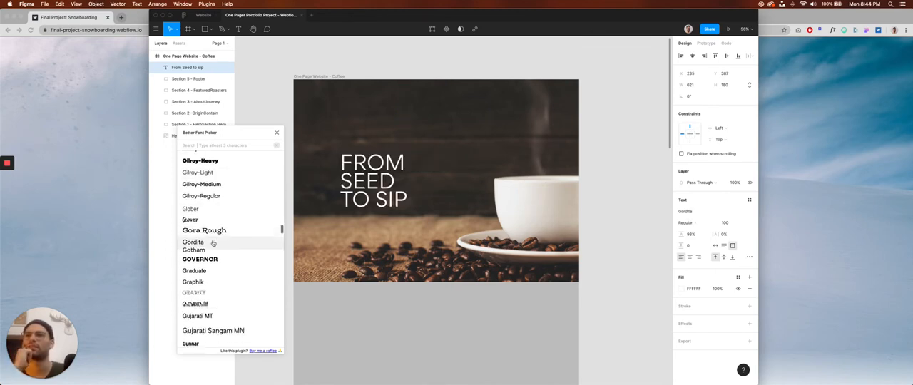
{"action": "left_click", "coordinate": [699, 224]}
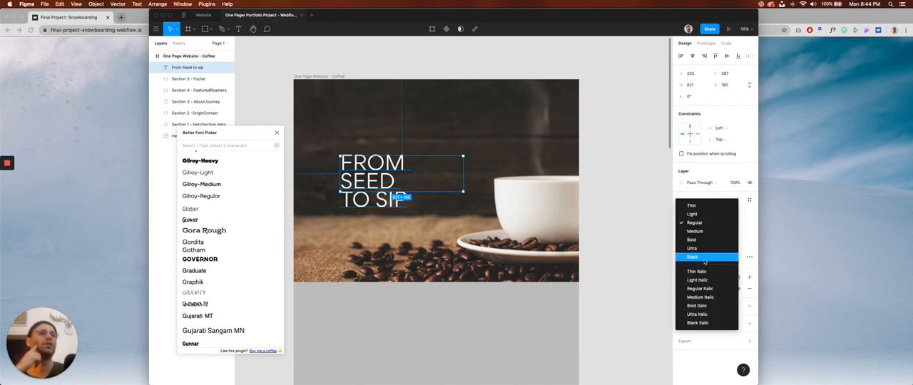
{"action": "left_click", "coordinate": [705, 258]}
{"action": "left_click", "coordinate": [632, 204]}
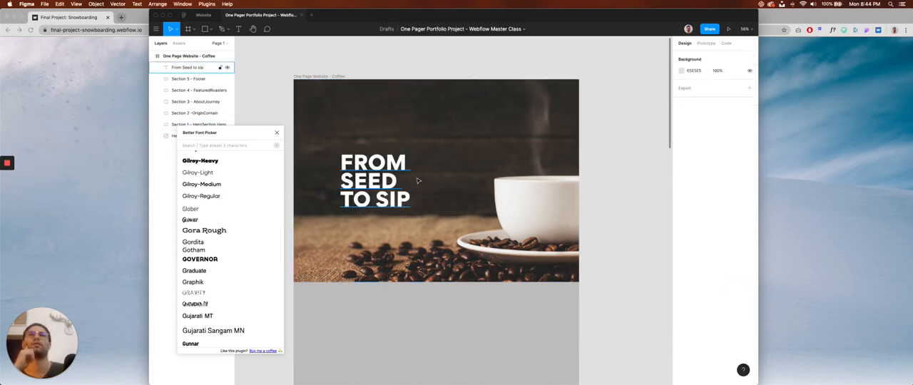
Widen the hero title's text box to about 648 px so FROM SEED fits on one line.
{"action": "left_click", "coordinate": [460, 170]}
{"action": "left_click_drag", "start_coordinate": [462, 170], "coordinate": [469, 170]}
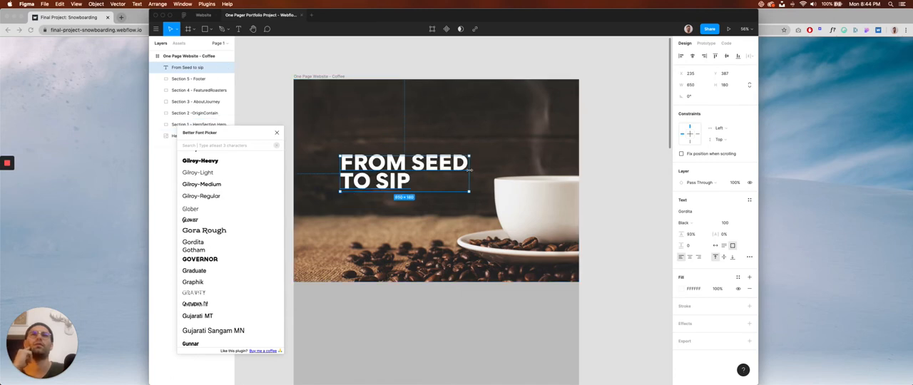
{"action": "left_click", "coordinate": [605, 179]}
Narrow the hero title's text box to about 583 px so FROM and SEED wrap onto separate lines.
{"action": "left_click", "coordinate": [397, 183]}
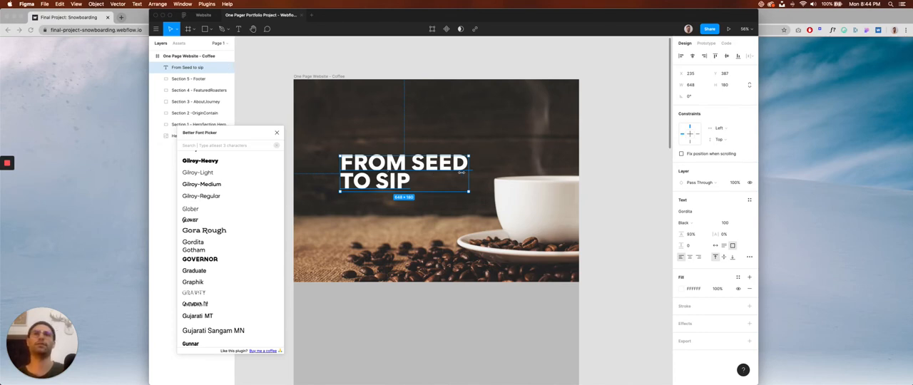
{"action": "left_click_drag", "start_coordinate": [462, 172], "coordinate": [456, 173]}
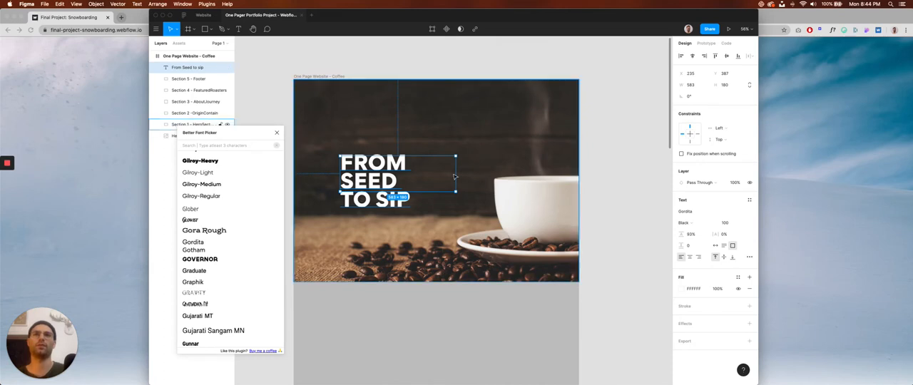
Widen the hero title's text box to about 664 px so FROM SEED fits on one line, and change its font to Graphik.
{"action": "left_click_drag", "start_coordinate": [455, 173], "coordinate": [469, 173]}
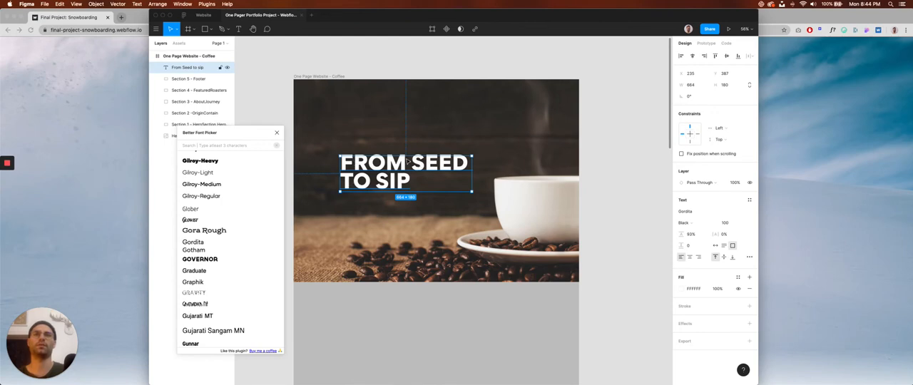
{"action": "scroll", "coordinate": [218, 241], "scroll_direction": "down", "scroll_amount": 3}
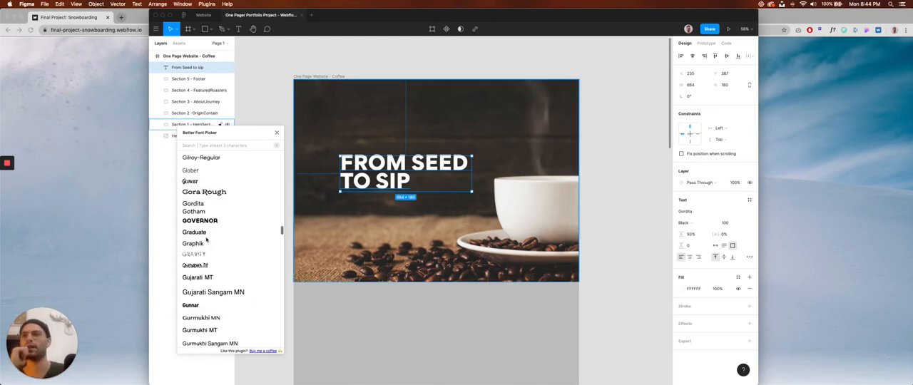
{"action": "scroll", "coordinate": [207, 240], "scroll_direction": "down", "scroll_amount": 1}
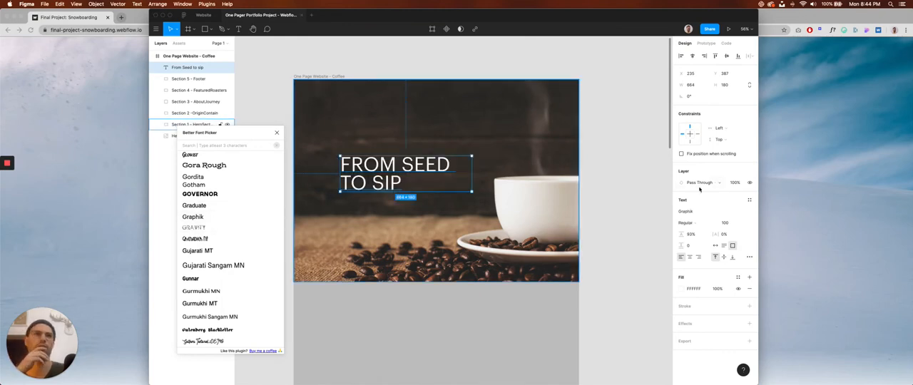
{"action": "left_click", "coordinate": [749, 212]}
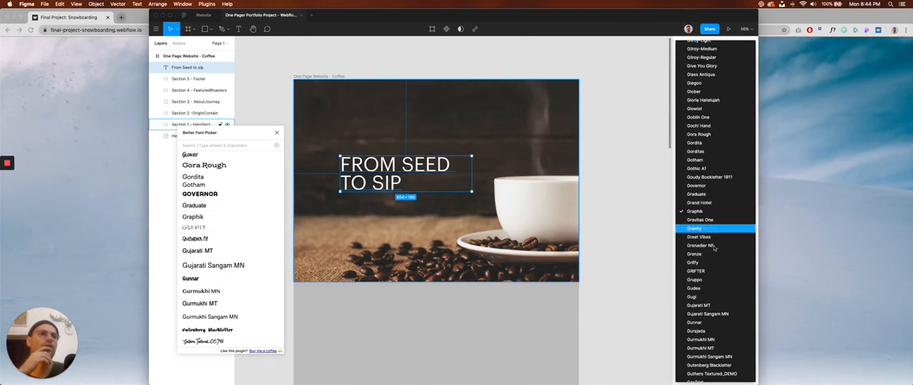
{"action": "left_click", "coordinate": [649, 216]}
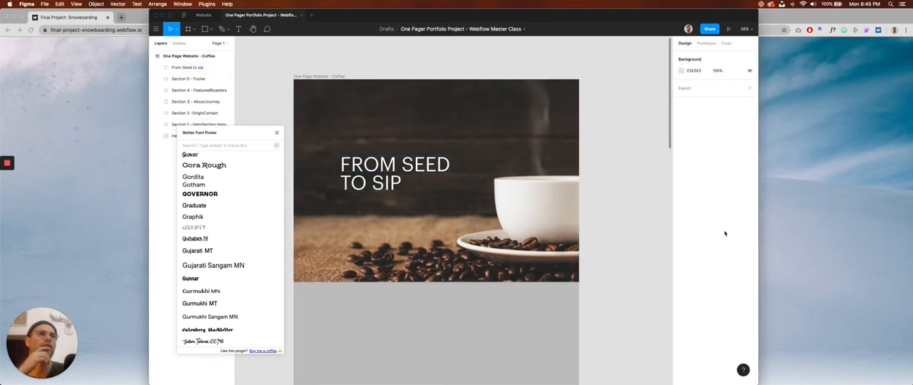
Try the hero title's Graphik font in the Super weight, followed by the Black weight.
{"action": "left_click", "coordinate": [414, 175]}
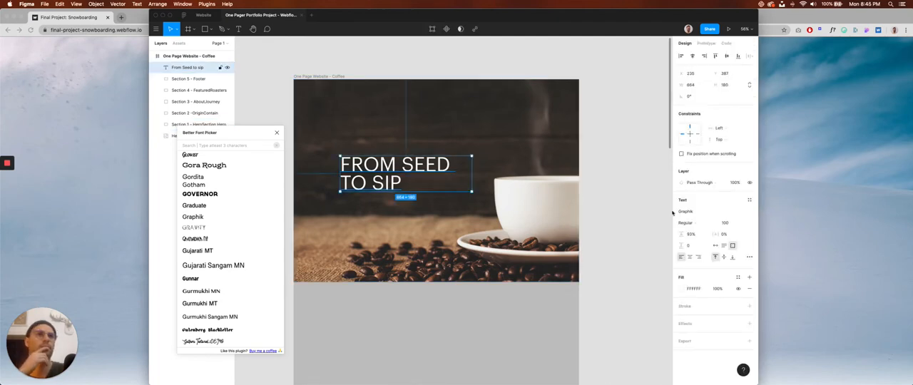
{"action": "left_click", "coordinate": [711, 223]}
{"action": "left_click", "coordinate": [699, 266]}
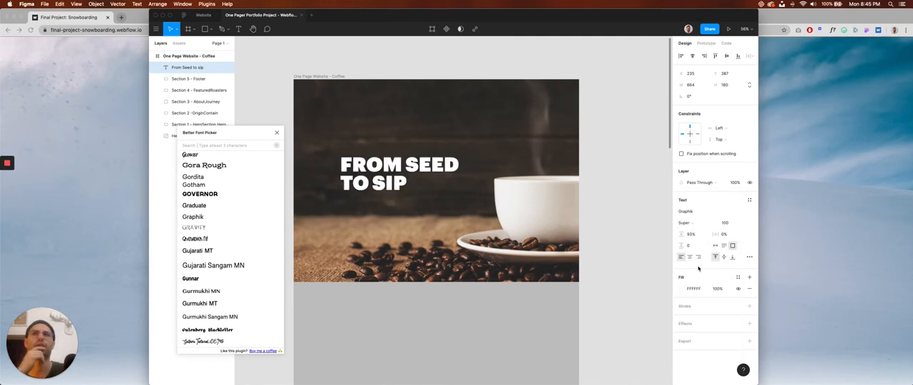
{"action": "left_click", "coordinate": [714, 224]}
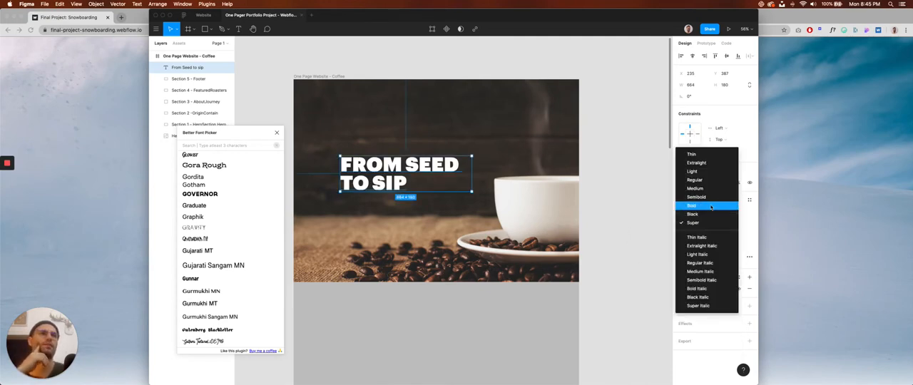
{"action": "left_click", "coordinate": [711, 215]}
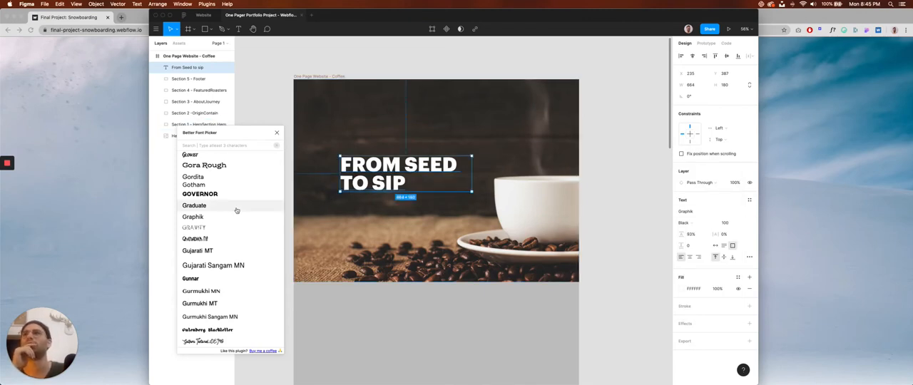
Try GzaTrial as the hero title's font in the Super weight, followed by Bold, and deselect the title to view it.
{"action": "scroll", "coordinate": [237, 211], "scroll_direction": "down", "scroll_amount": 5}
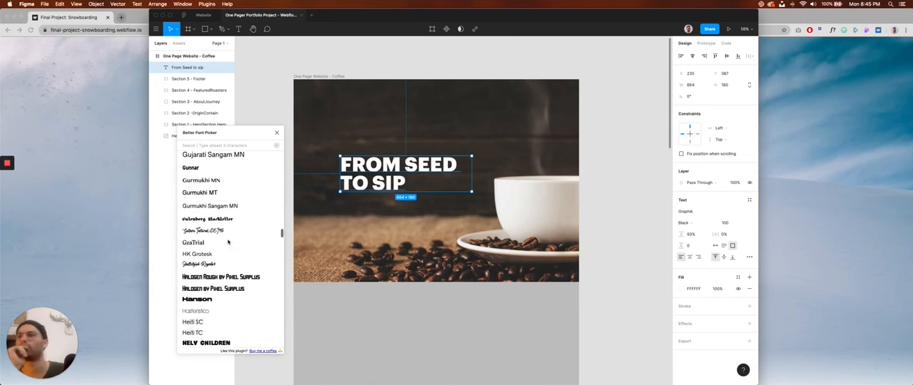
{"action": "scroll", "coordinate": [228, 242], "scroll_direction": "down", "scroll_amount": 3}
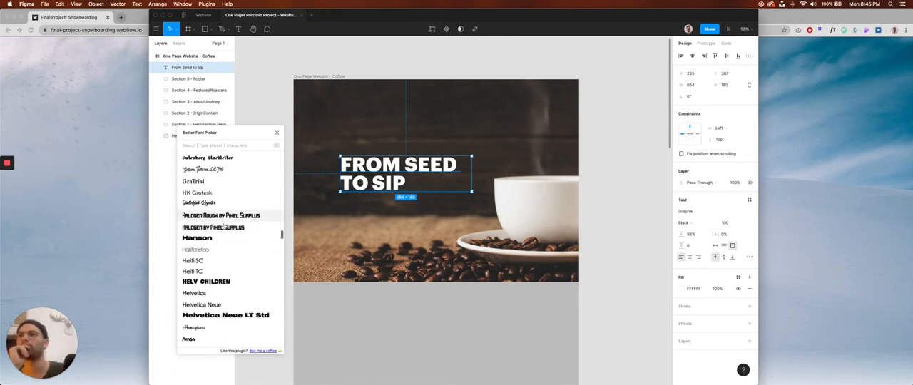
{"action": "left_click", "coordinate": [196, 178]}
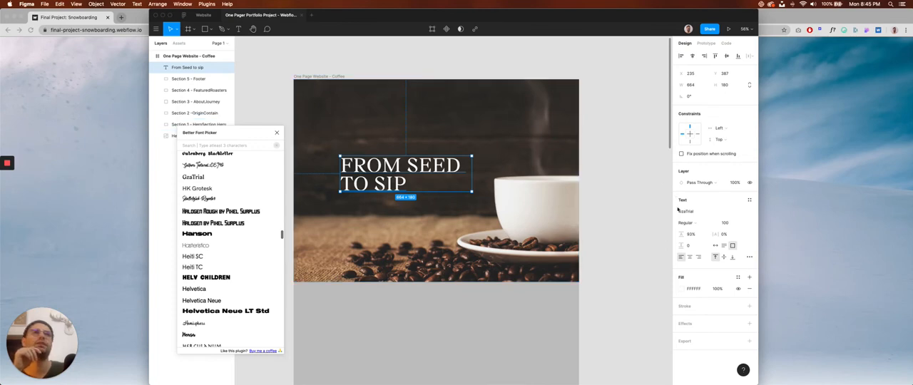
{"action": "left_click", "coordinate": [699, 224]}
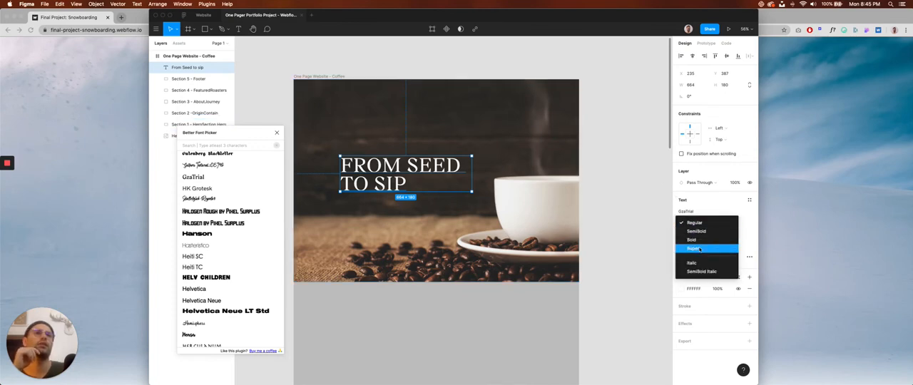
{"action": "left_click", "coordinate": [700, 249]}
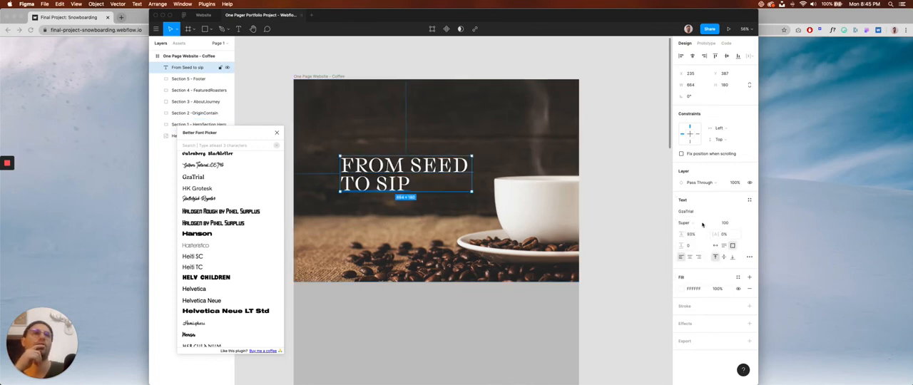
{"action": "left_click", "coordinate": [702, 225]}
{"action": "left_click", "coordinate": [696, 211]}
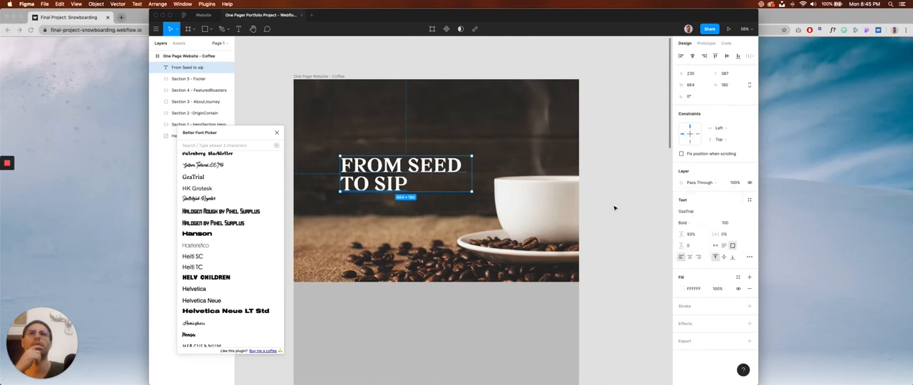
{"action": "left_click", "coordinate": [615, 208]}
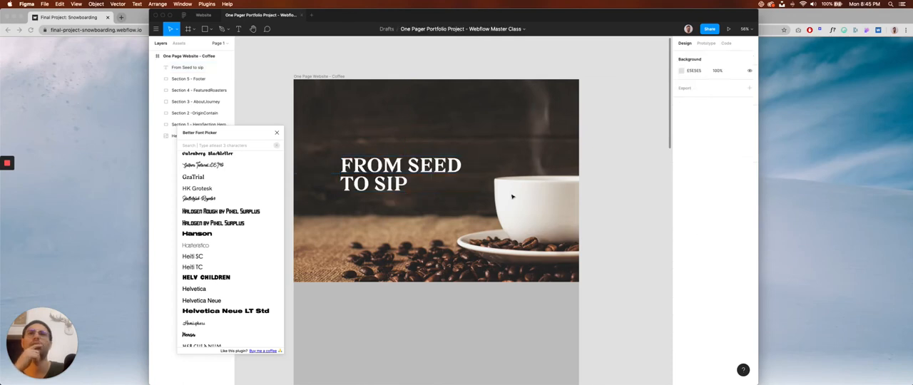
Set the hero title's font to Hanson and widen its text box evenly on both sides to about 822 px.
{"action": "left_click", "coordinate": [410, 171]}
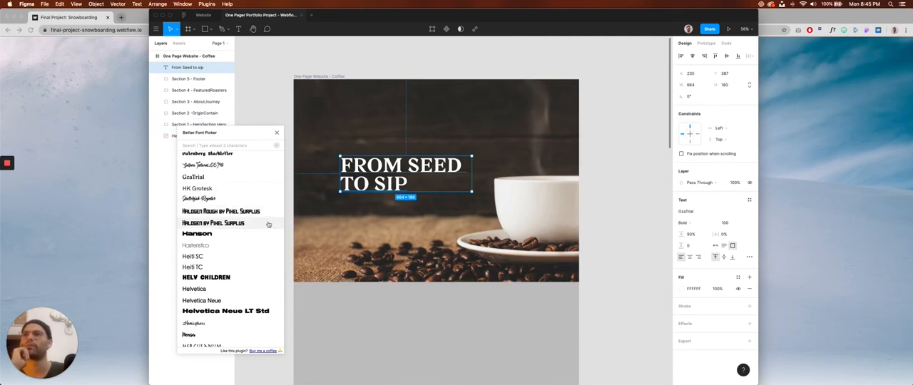
{"action": "left_click", "coordinate": [245, 234]}
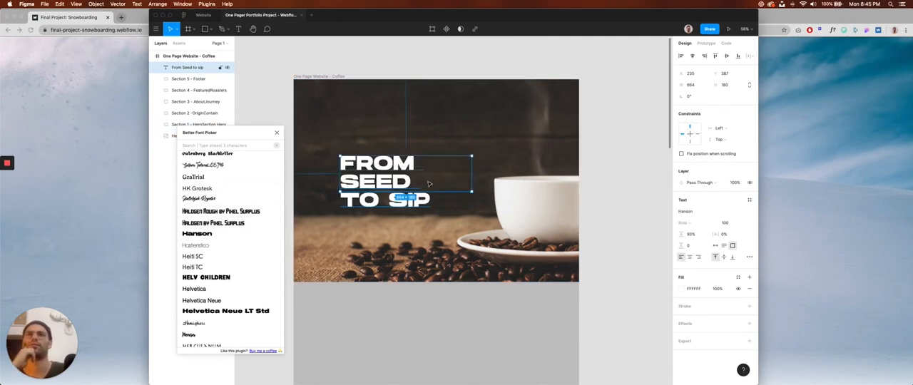
{"action": "left_click_drag", "start_coordinate": [472, 174], "coordinate": [488, 176]}
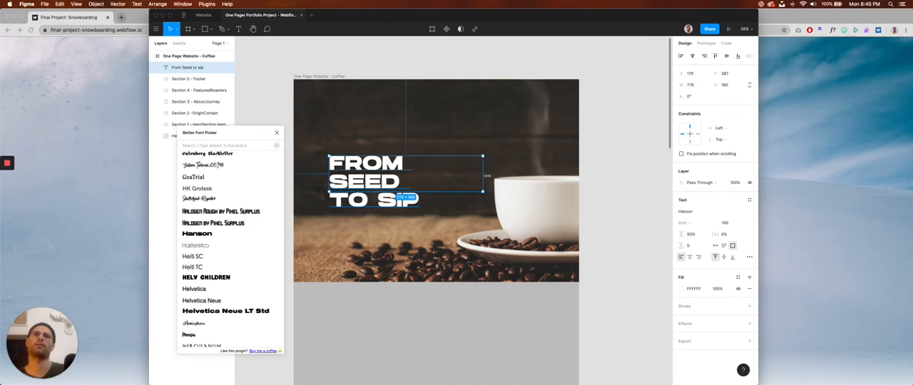
{"action": "key", "text": "Escape"}
{"action": "left_click", "coordinate": [441, 166]}
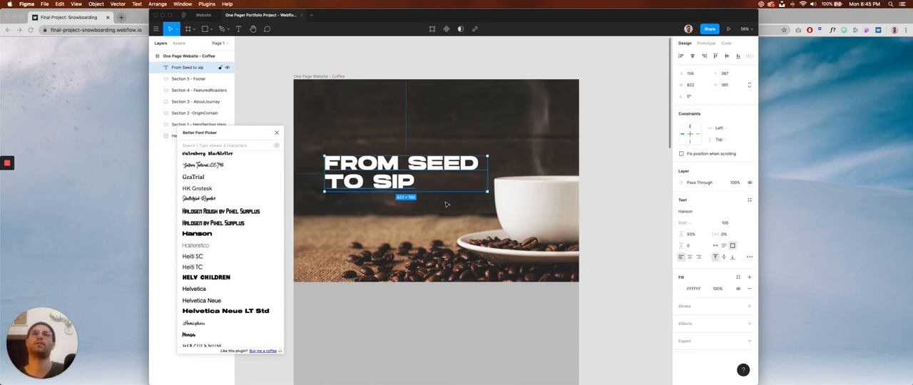
{"action": "left_click", "coordinate": [633, 179]}
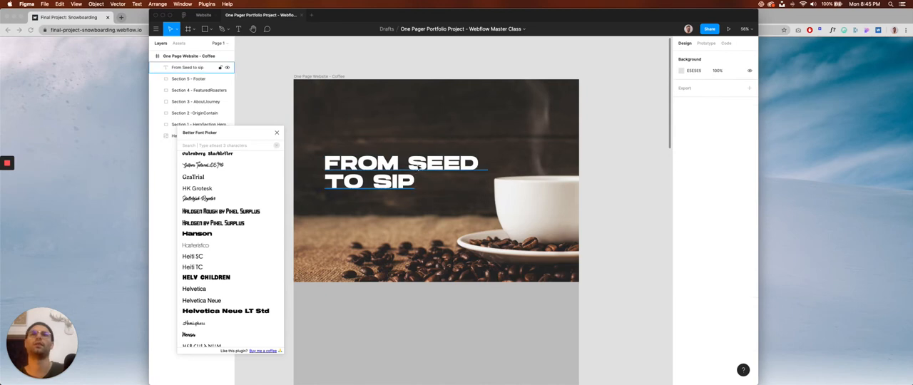
{"action": "left_click", "coordinate": [527, 186]}
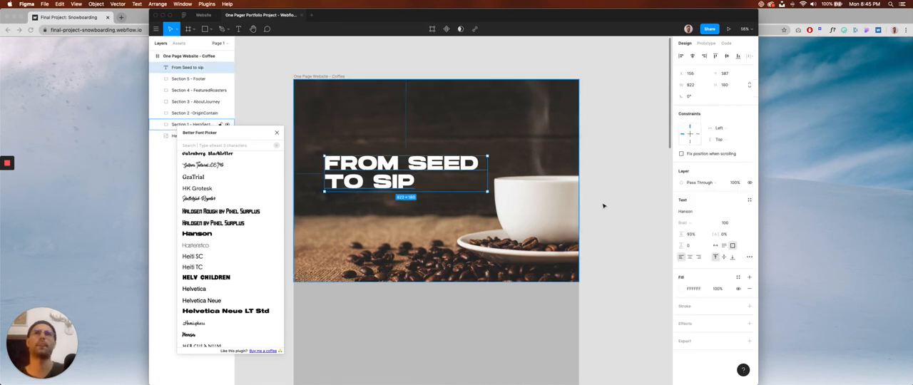
Find MADE GoodTime Grotesk further down the font list and apply it to the hero title.
{"action": "scroll", "coordinate": [207, 245], "scroll_direction": "down", "scroll_amount": 5}
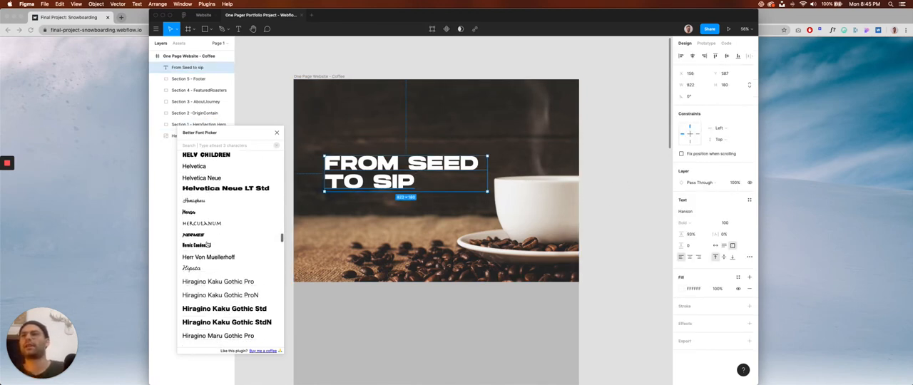
{"action": "scroll", "coordinate": [207, 245], "scroll_direction": "down", "scroll_amount": 9}
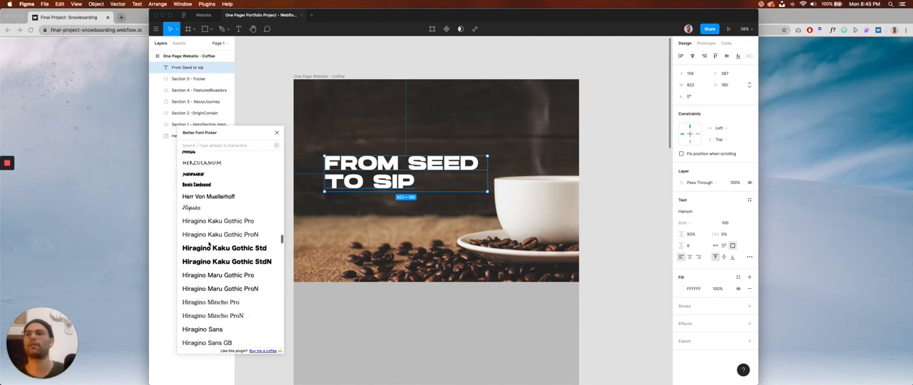
{"action": "scroll", "coordinate": [209, 245], "scroll_direction": "down", "scroll_amount": 8}
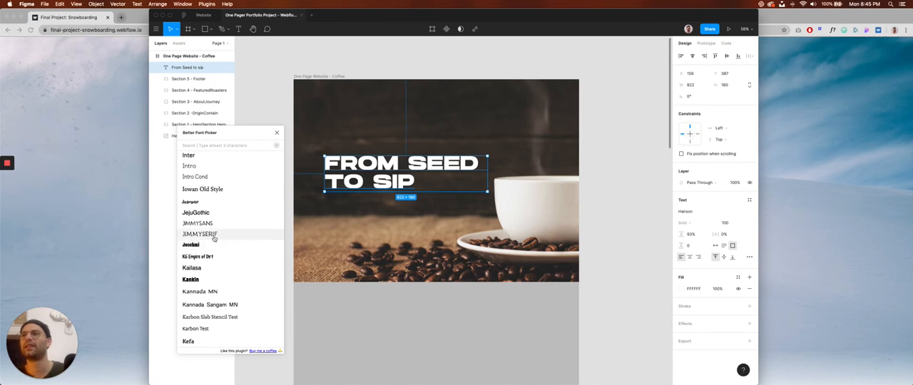
{"action": "scroll", "coordinate": [217, 238], "scroll_direction": "down", "scroll_amount": 1}
{"action": "scroll", "coordinate": [219, 238], "scroll_direction": "down", "scroll_amount": 6}
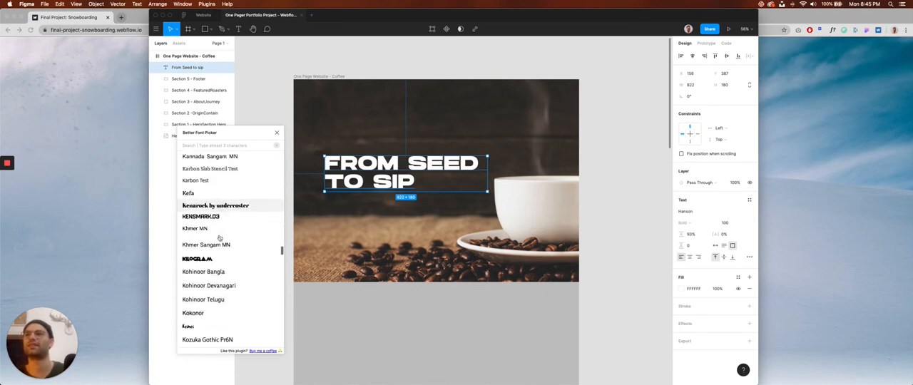
{"action": "scroll", "coordinate": [219, 238], "scroll_direction": "down", "scroll_amount": 3}
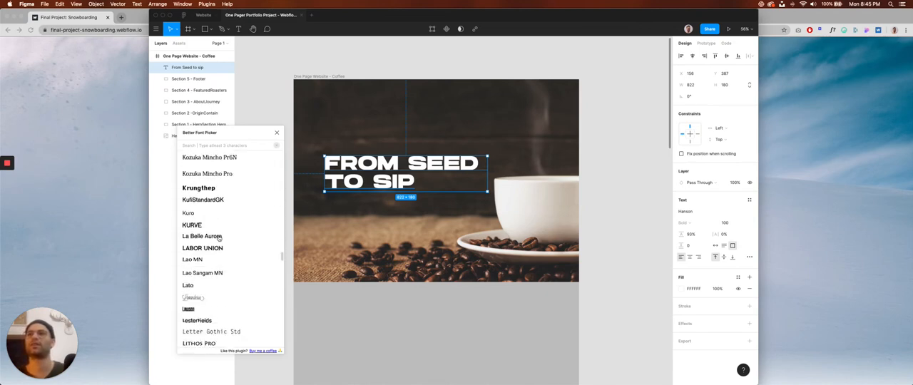
{"action": "scroll", "coordinate": [219, 238], "scroll_direction": "down", "scroll_amount": 3}
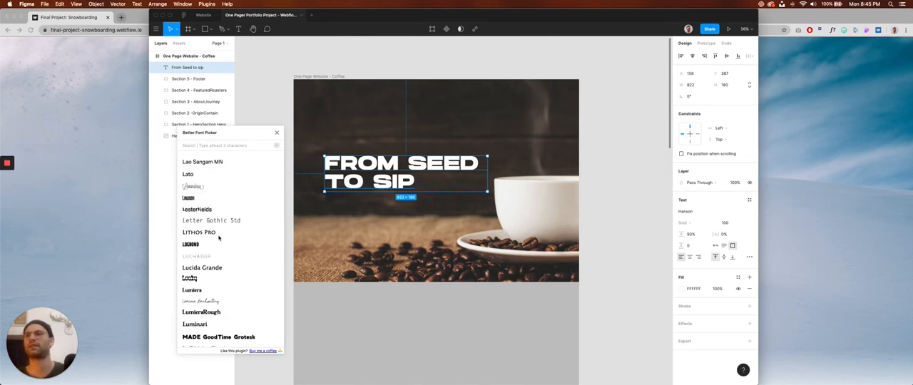
{"action": "scroll", "coordinate": [219, 238], "scroll_direction": "down", "scroll_amount": 3}
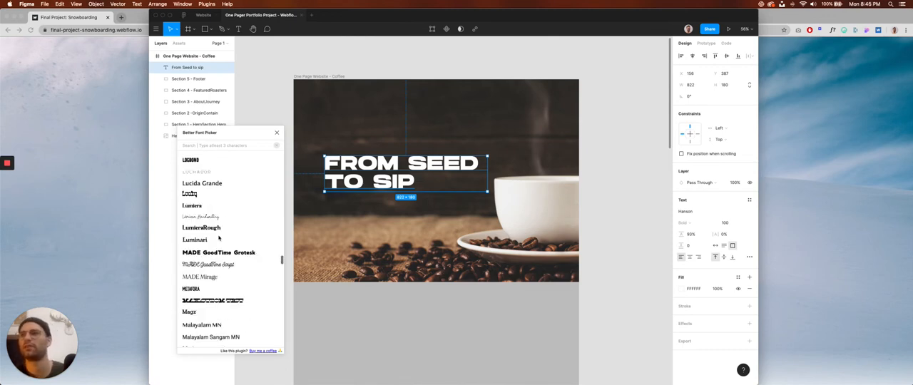
{"action": "left_click", "coordinate": [231, 256]}
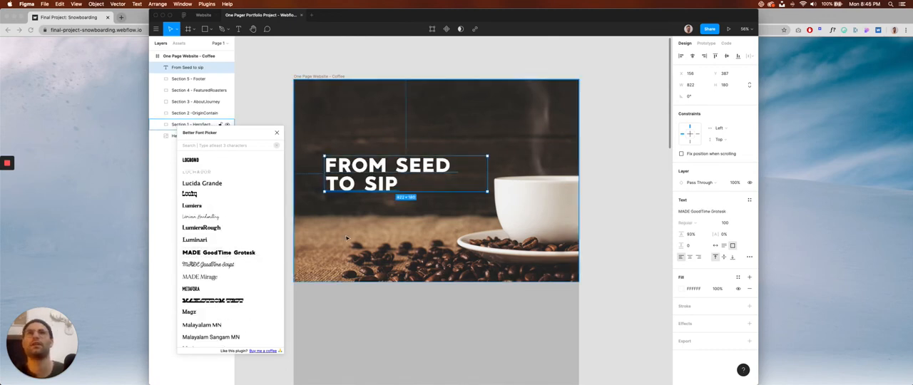
Find National 2 Condensed Test further down the font list and try it on the hero title in the Black weight.
{"action": "scroll", "coordinate": [231, 236], "scroll_direction": "down", "scroll_amount": 15}
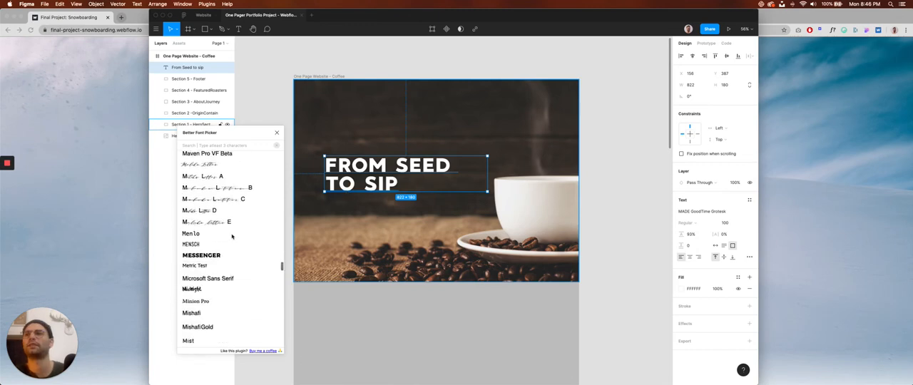
{"action": "scroll", "coordinate": [230, 235], "scroll_direction": "down", "scroll_amount": 3}
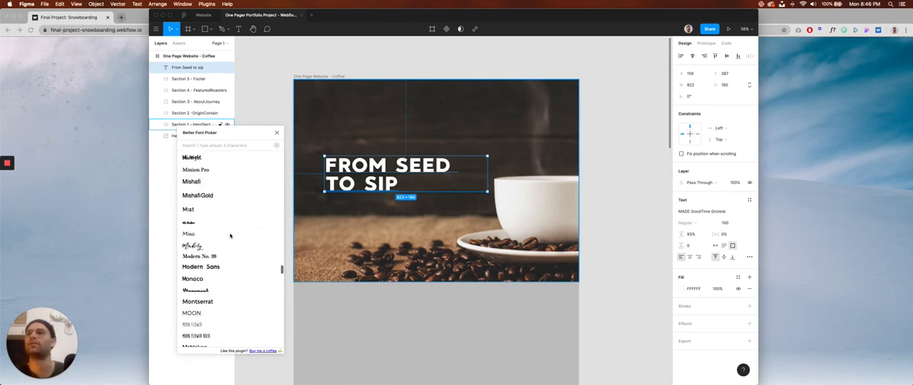
{"action": "scroll", "coordinate": [231, 235], "scroll_direction": "down", "scroll_amount": 2}
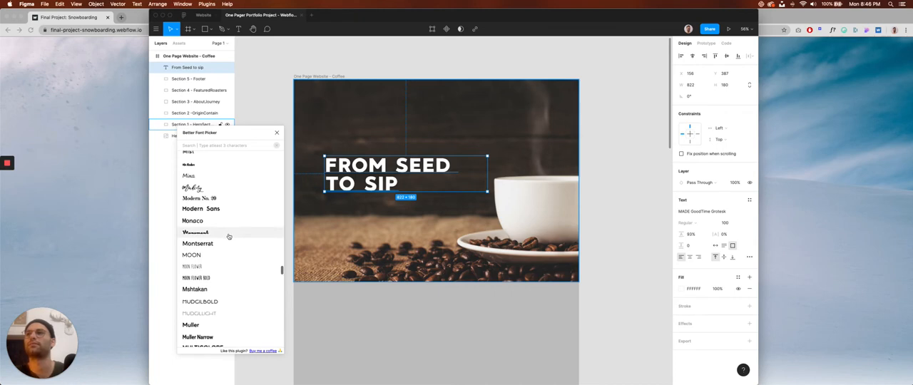
{"action": "scroll", "coordinate": [229, 239], "scroll_direction": "down", "scroll_amount": 6}
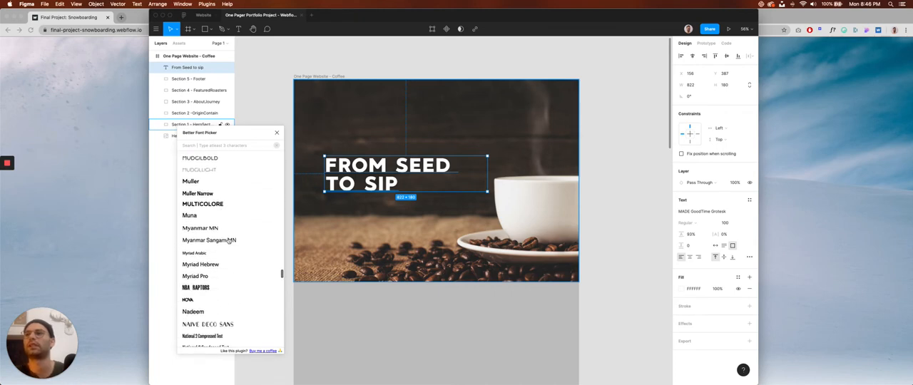
{"action": "scroll", "coordinate": [228, 241], "scroll_direction": "down", "scroll_amount": 3}
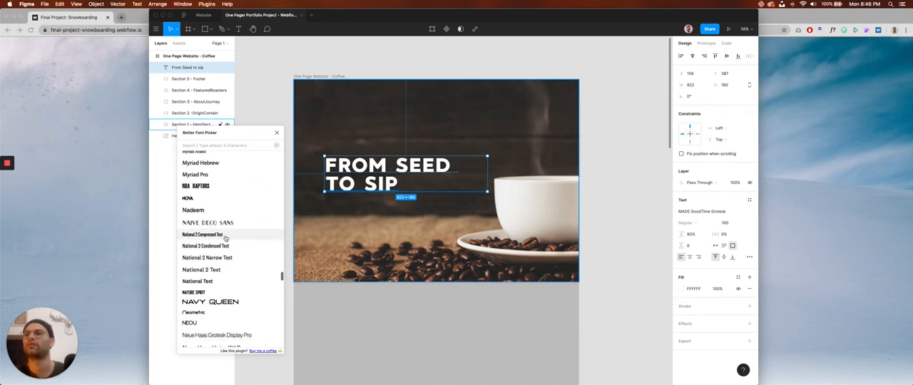
{"action": "left_click", "coordinate": [229, 246]}
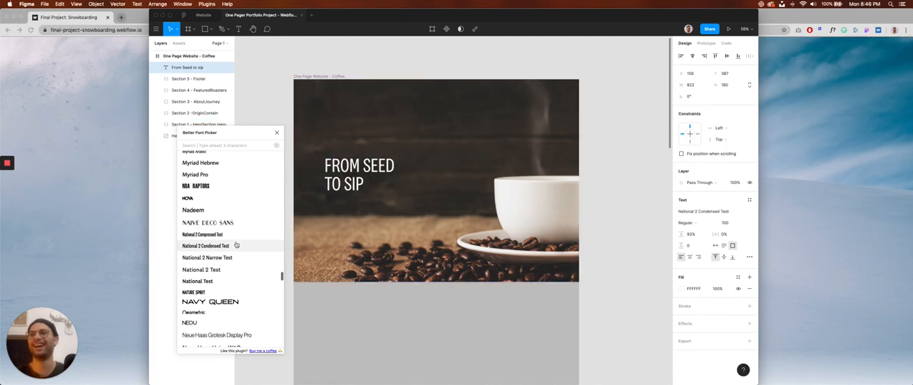
{"action": "left_click", "coordinate": [696, 223]}
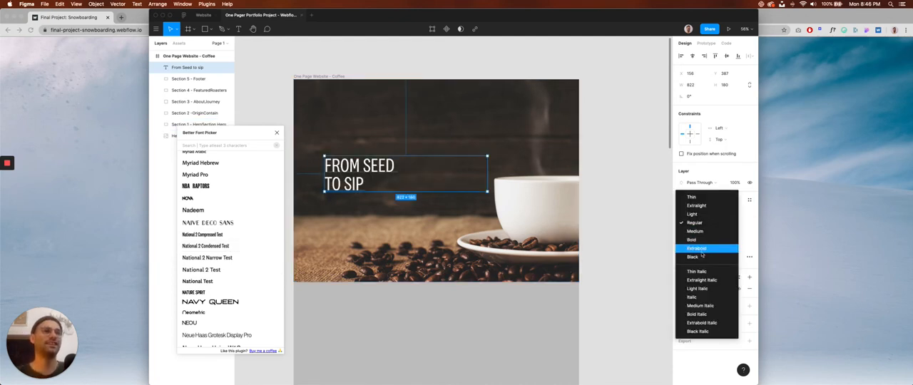
{"action": "left_click", "coordinate": [701, 257]}
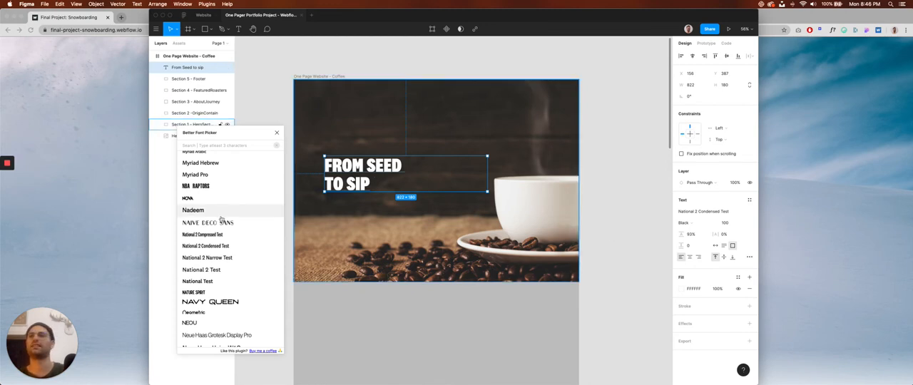
Browse further down the font list and try Redwing on the hero title in the Medium weight.
{"action": "scroll", "coordinate": [223, 244], "scroll_direction": "down", "scroll_amount": 5}
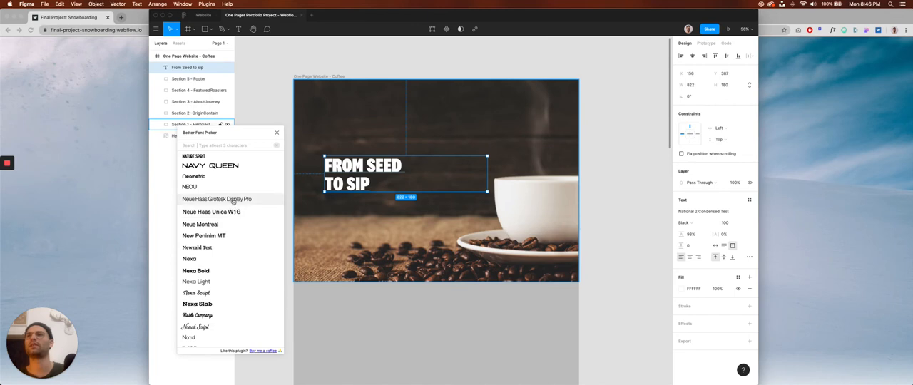
{"action": "scroll", "coordinate": [229, 221], "scroll_direction": "down", "scroll_amount": 6}
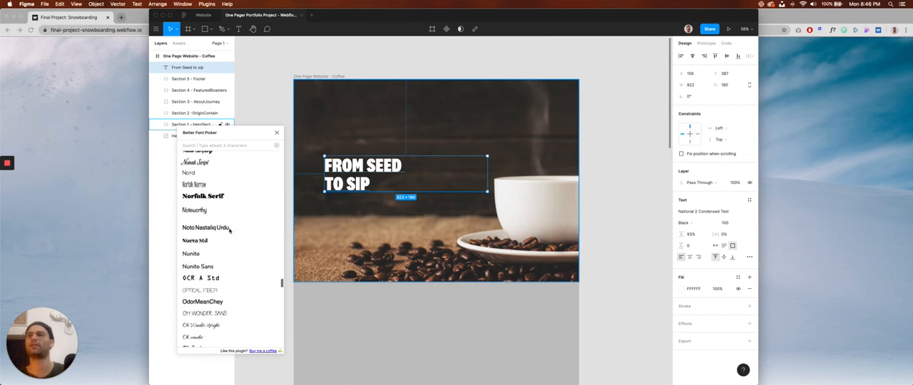
{"action": "scroll", "coordinate": [229, 232], "scroll_direction": "down", "scroll_amount": 6}
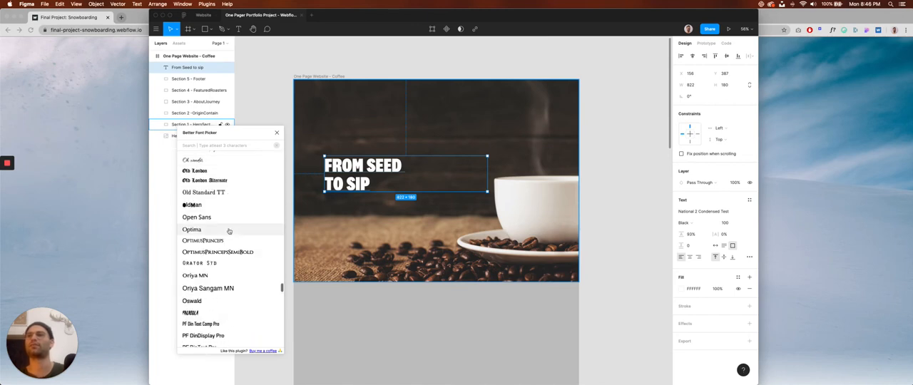
{"action": "scroll", "coordinate": [228, 234], "scroll_direction": "down", "scroll_amount": 5}
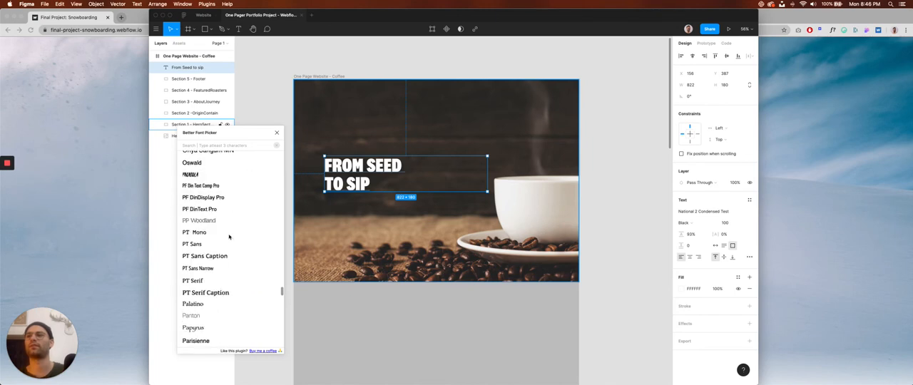
{"action": "scroll", "coordinate": [229, 238], "scroll_direction": "down", "scroll_amount": 1}
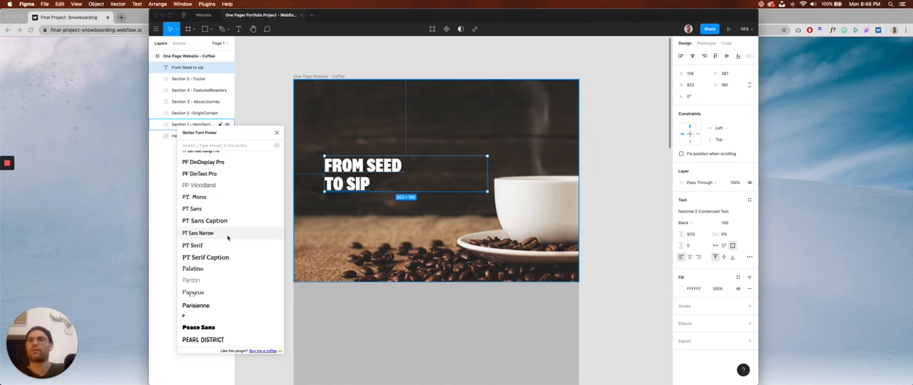
{"action": "scroll", "coordinate": [229, 238], "scroll_direction": "down", "scroll_amount": 3}
{"action": "scroll", "coordinate": [227, 238], "scroll_direction": "down", "scroll_amount": 4}
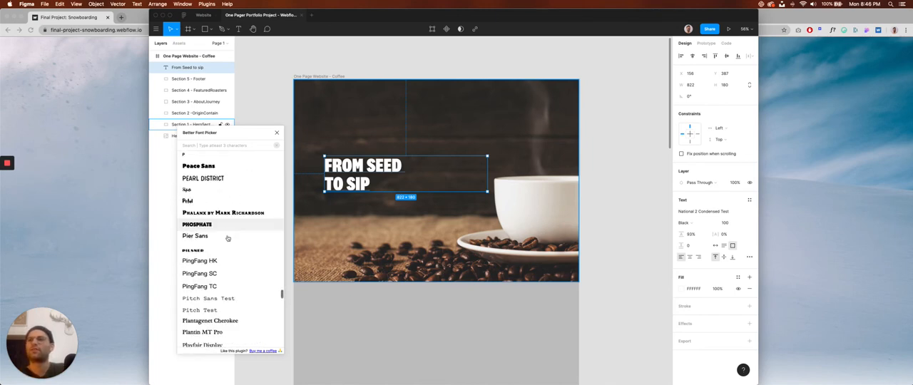
{"action": "scroll", "coordinate": [227, 237], "scroll_direction": "down", "scroll_amount": 3}
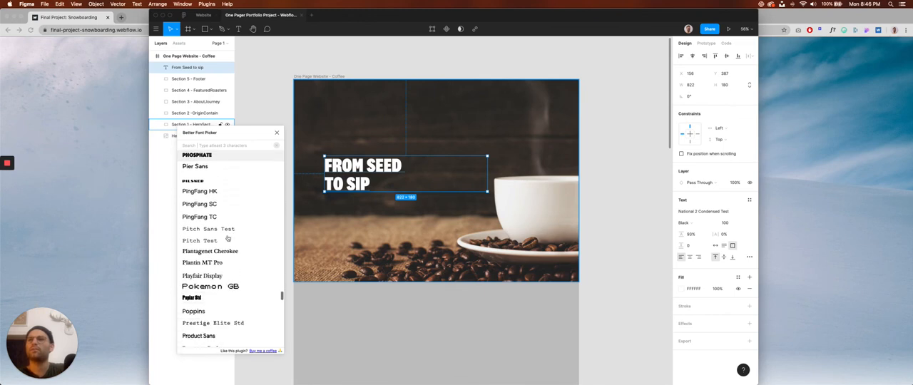
{"action": "scroll", "coordinate": [228, 239], "scroll_direction": "down", "scroll_amount": 4}
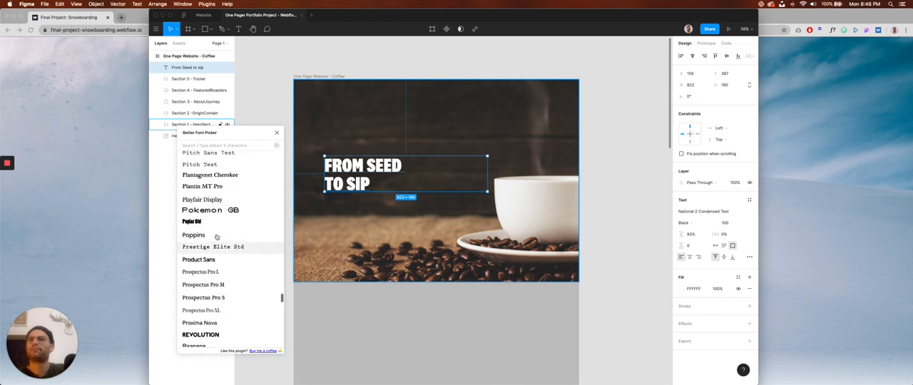
{"action": "scroll", "coordinate": [218, 234], "scroll_direction": "down", "scroll_amount": 2}
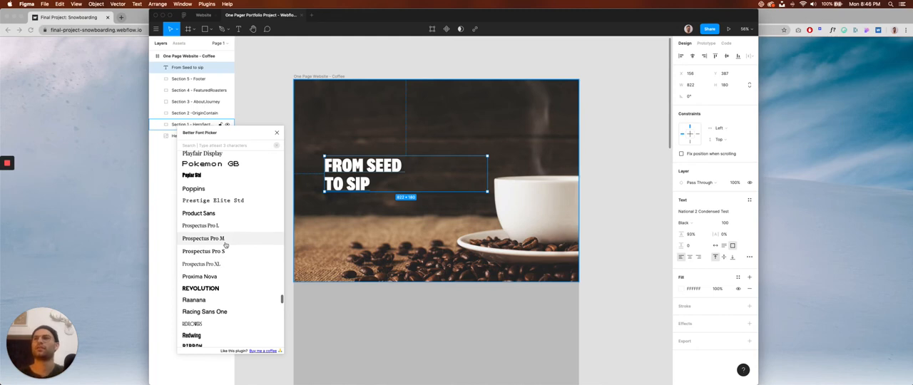
{"action": "scroll", "coordinate": [221, 214], "scroll_direction": "down", "scroll_amount": 1}
{"action": "scroll", "coordinate": [223, 228], "scroll_direction": "down", "scroll_amount": 3}
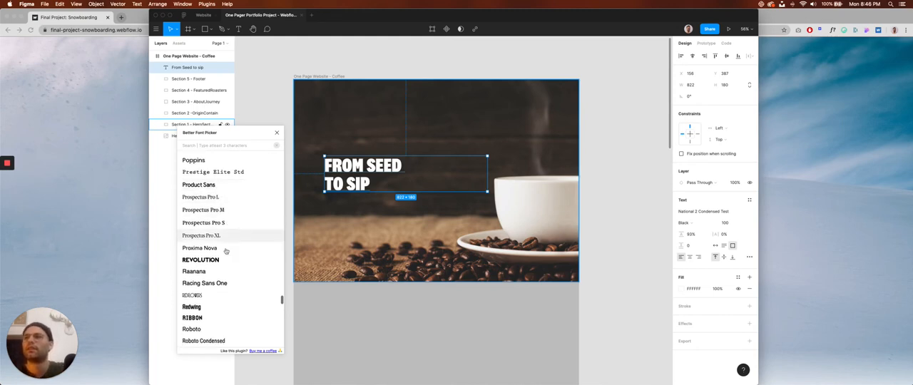
{"action": "left_click", "coordinate": [217, 241]}
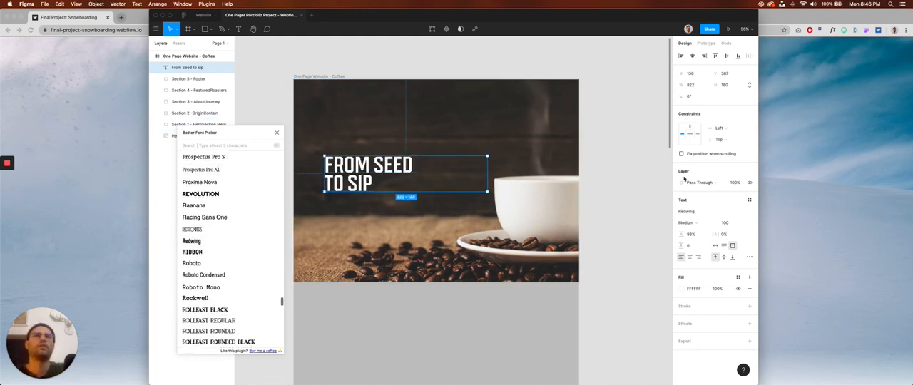
{"action": "left_click", "coordinate": [700, 223]}
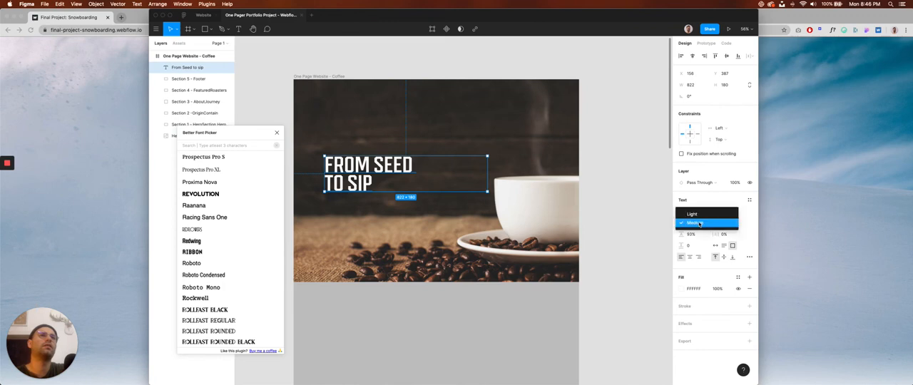
{"action": "left_click", "coordinate": [701, 223]}
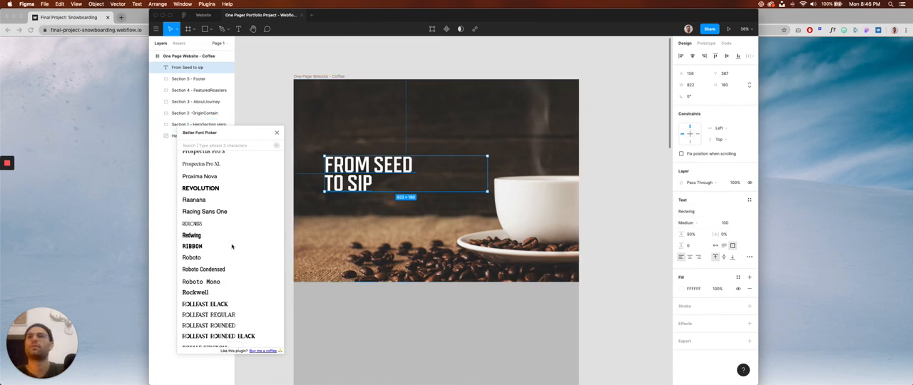
Try Roboto Mono as the hero title's font in the Bold weight.
{"action": "scroll", "coordinate": [228, 243], "scroll_direction": "down", "scroll_amount": 2}
{"action": "left_click", "coordinate": [226, 244]}
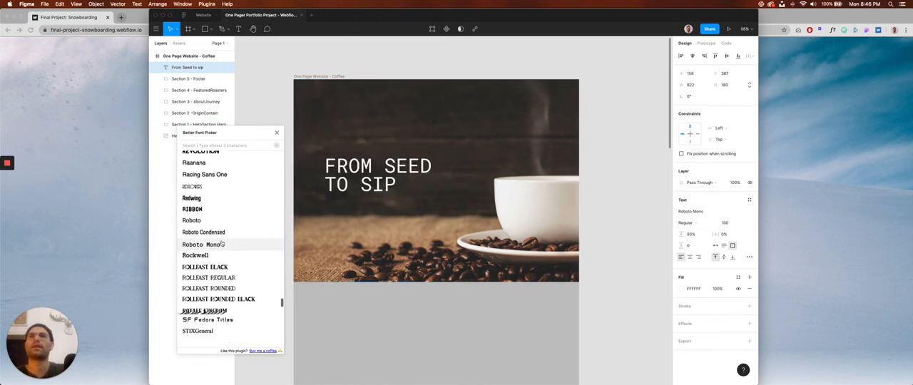
{"action": "left_click", "coordinate": [699, 226]}
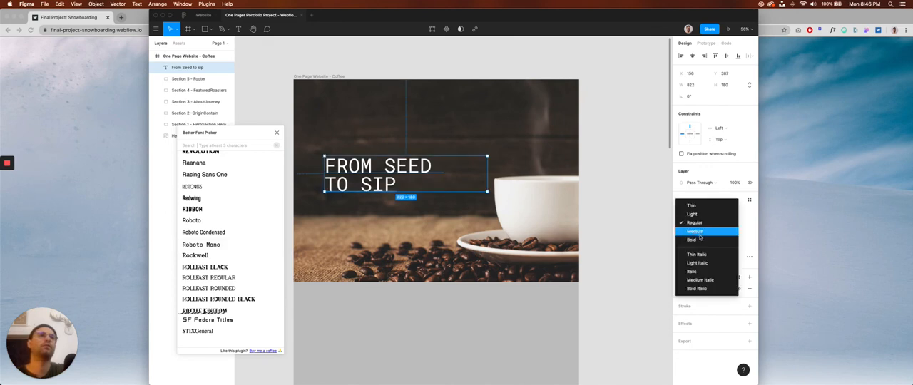
{"action": "left_click", "coordinate": [698, 240]}
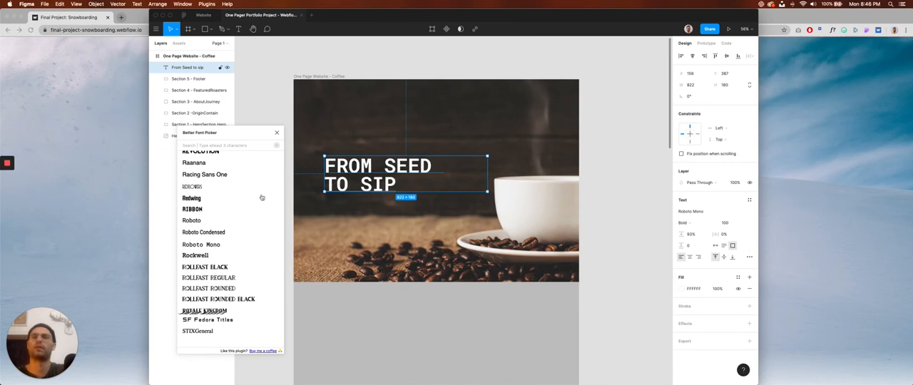
Find Space Grotesk in the font list, apply it to the hero title in Bold, deselect the title and close the font picker.
{"action": "scroll", "coordinate": [261, 198], "scroll_direction": "down", "scroll_amount": 5}
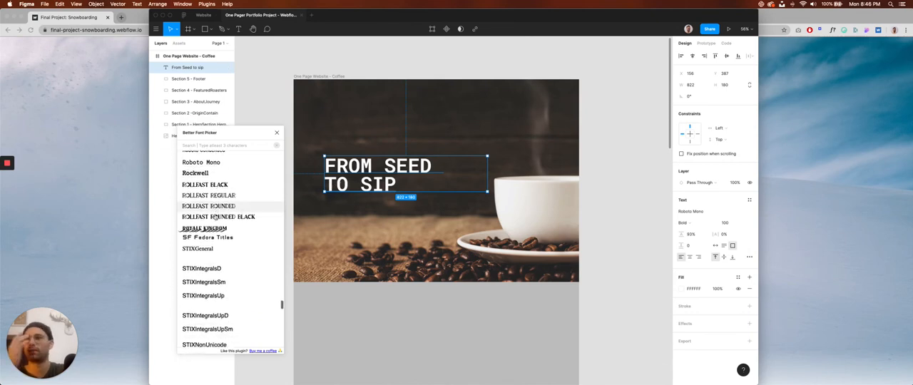
{"action": "scroll", "coordinate": [215, 217], "scroll_direction": "down", "scroll_amount": 15}
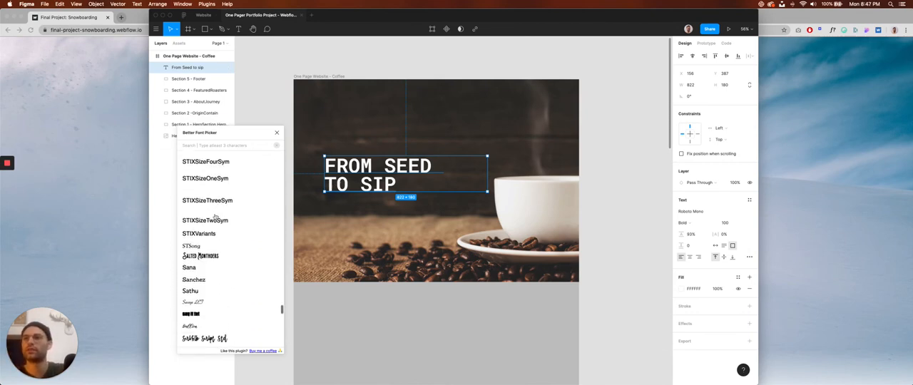
{"action": "scroll", "coordinate": [215, 217], "scroll_direction": "down", "scroll_amount": 3}
{"action": "scroll", "coordinate": [219, 218], "scroll_direction": "down", "scroll_amount": 9}
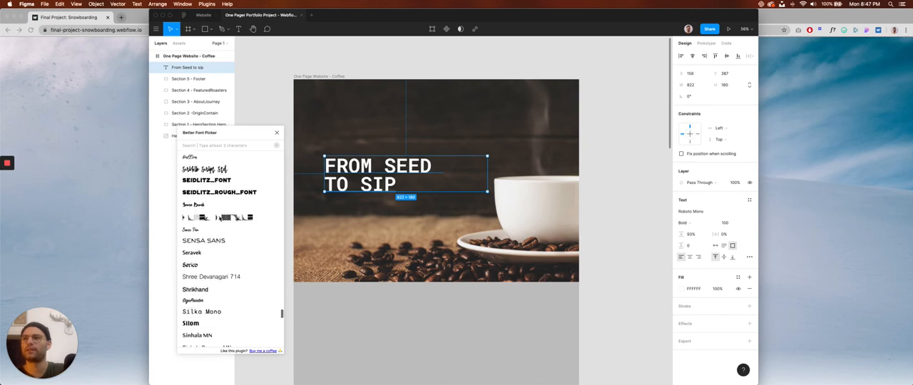
{"action": "scroll", "coordinate": [227, 251], "scroll_direction": "down", "scroll_amount": 2}
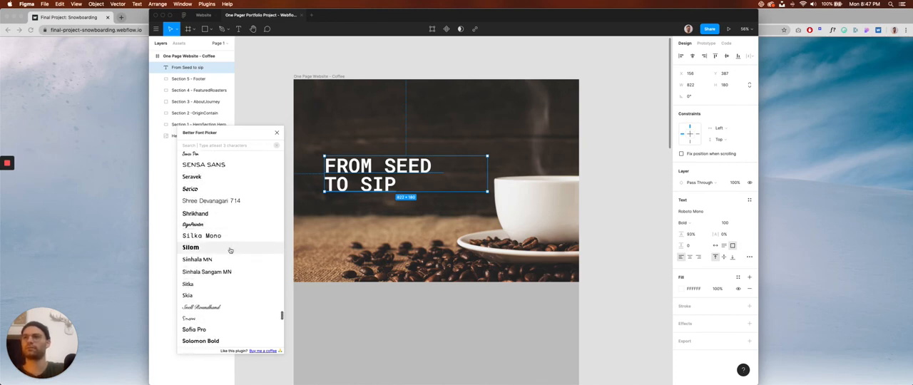
{"action": "scroll", "coordinate": [227, 247], "scroll_direction": "down", "scroll_amount": 15}
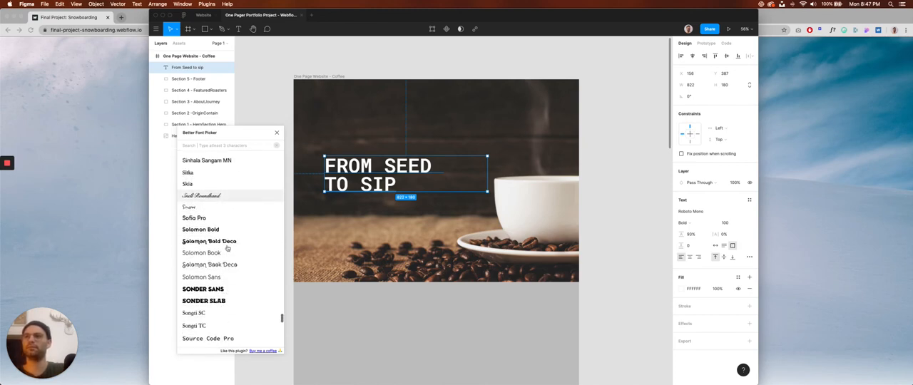
{"action": "scroll", "coordinate": [227, 248], "scroll_direction": "down", "scroll_amount": 1}
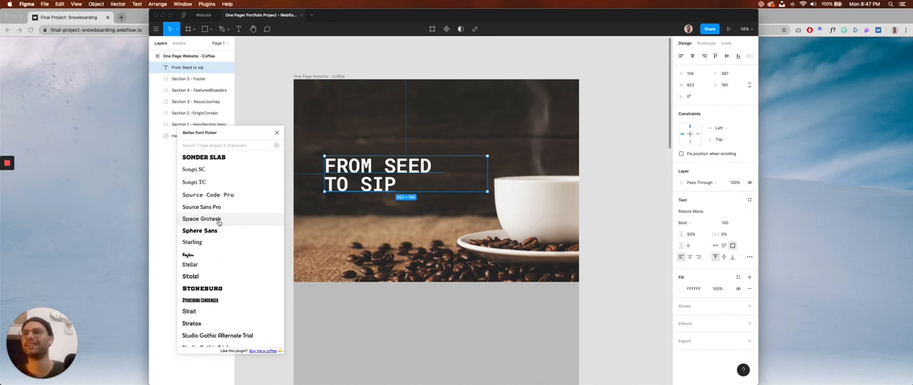
{"action": "left_click", "coordinate": [219, 222]}
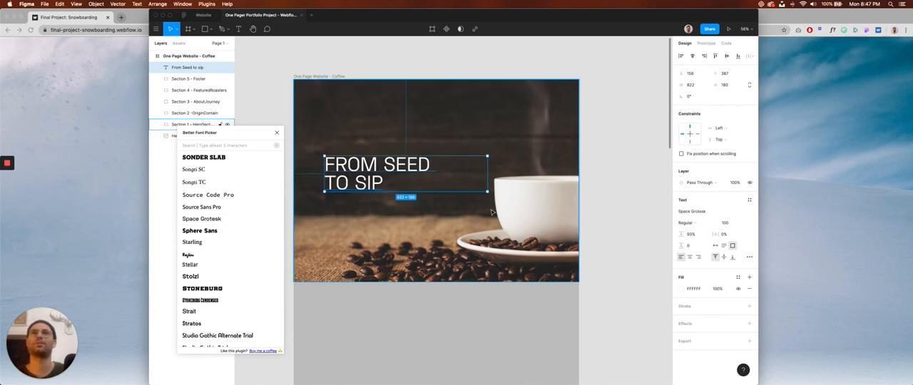
{"action": "left_click", "coordinate": [687, 223]}
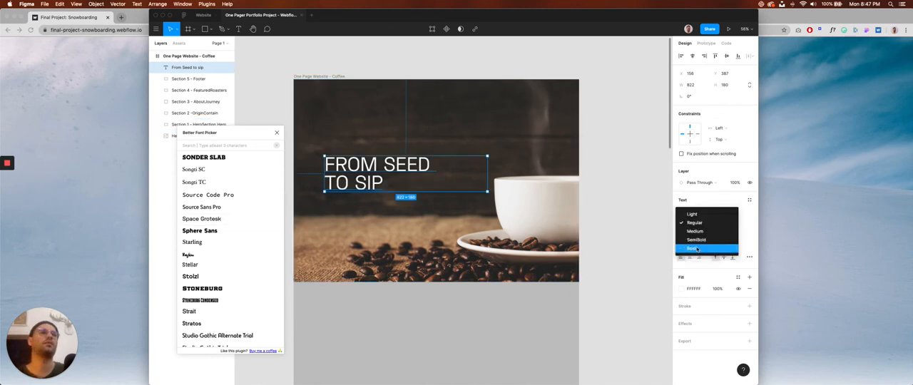
{"action": "key", "text": "Return"}
{"action": "left_click", "coordinate": [616, 195]}
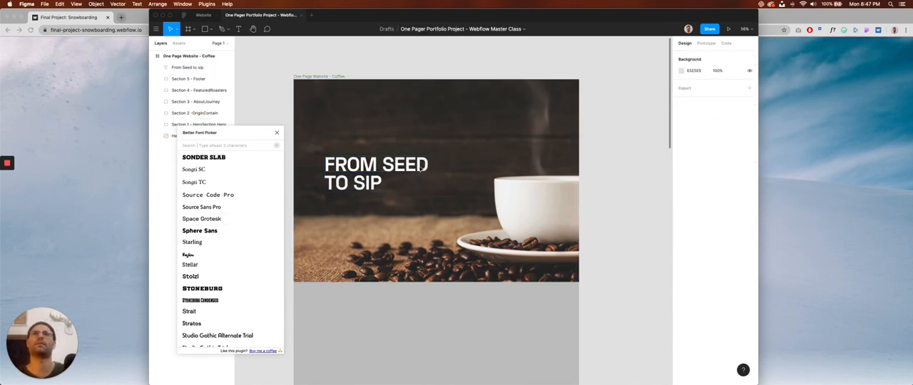
{"action": "scroll", "coordinate": [419, 164], "scroll_direction": "left", "scroll_amount": 2}
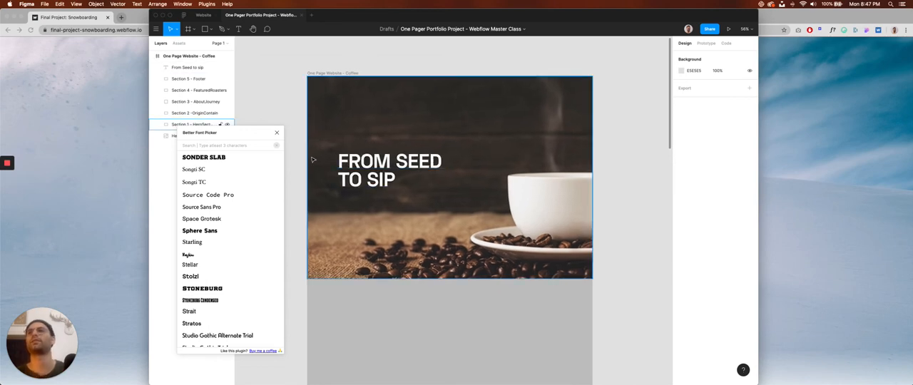
{"action": "left_click", "coordinate": [278, 133]}
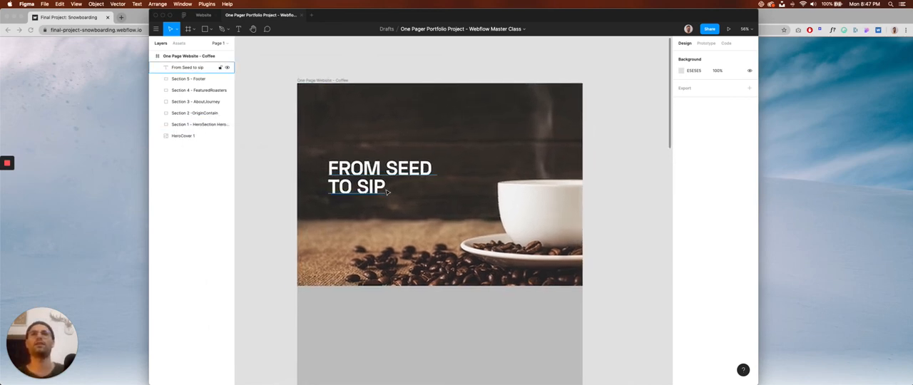
Glance at the snowboarding reference site in Chrome, return to Figma and duplicate the hero title directly below the original at Y 612.
{"action": "key", "text": "super+Tab"}
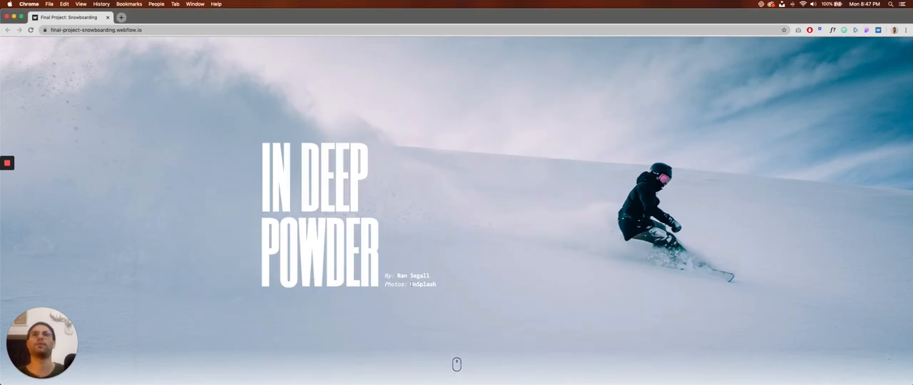
{"action": "key", "text": "super+Tab"}
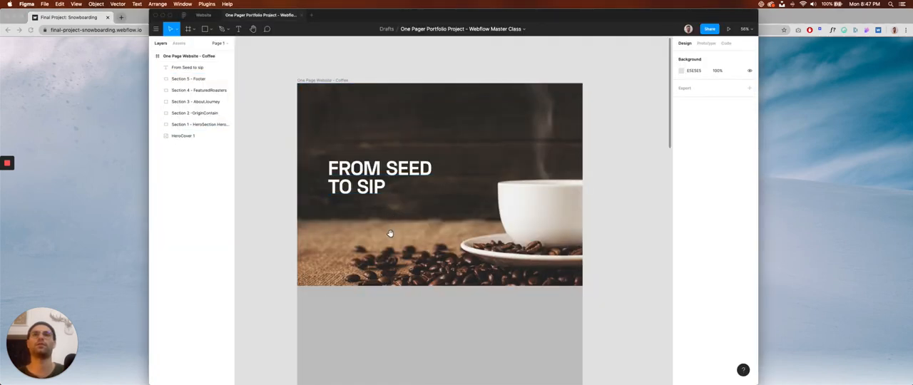
{"action": "scroll", "coordinate": [371, 214], "scroll_direction": "up", "scroll_amount": 1}
{"action": "left_click", "coordinate": [375, 198]}
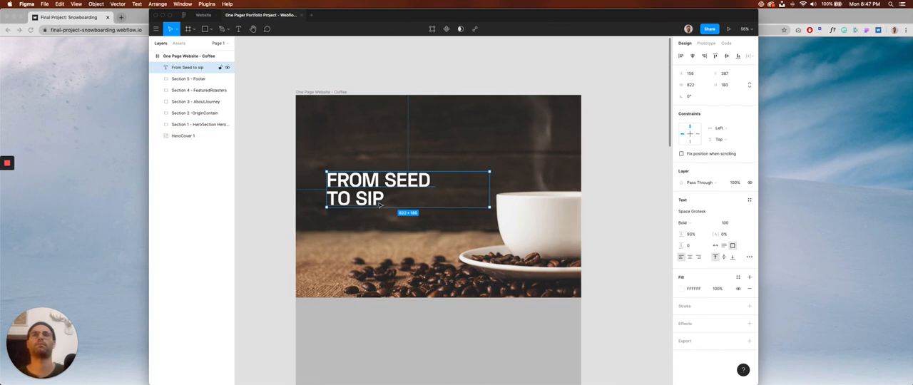
{"action": "left_click_drag", "start_coordinate": [375, 199], "coordinate": [374, 233], "text": "alt"}
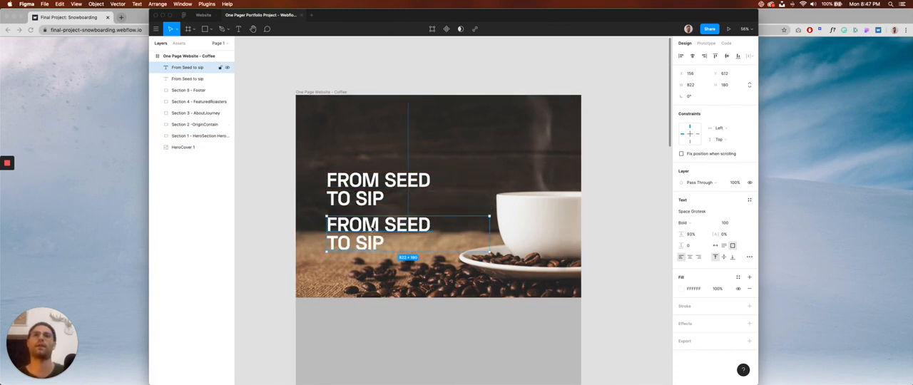
{"action": "double_click", "coordinate": [372, 227]}
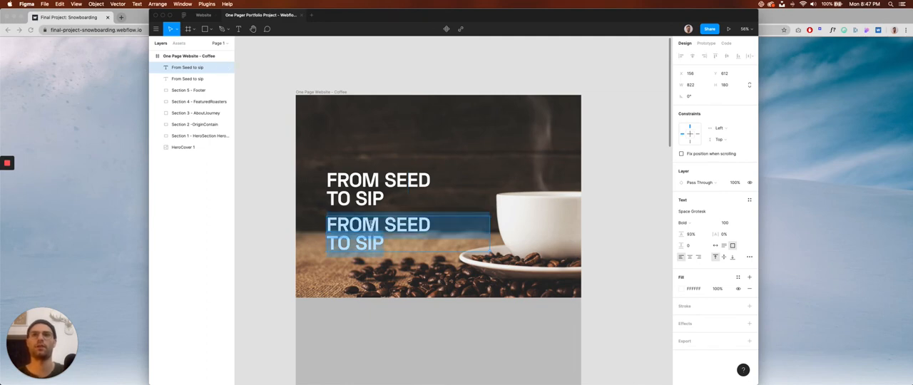
{"action": "key", "text": "Escape"}
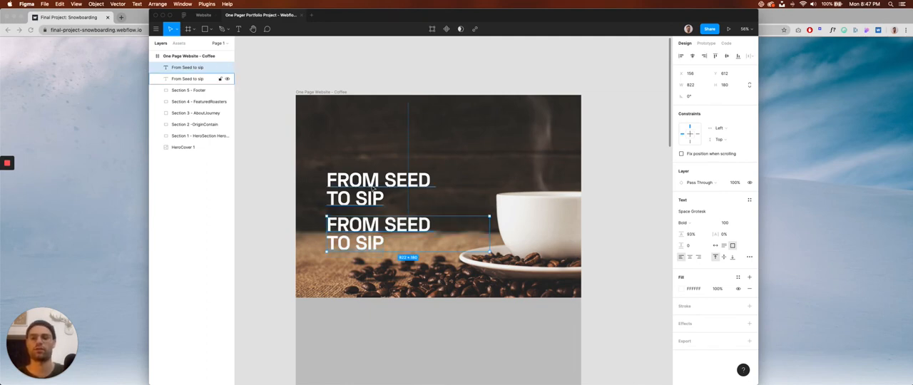
{"action": "left_click_drag", "start_coordinate": [371, 233], "coordinate": [370, 253], "text": "alt"}
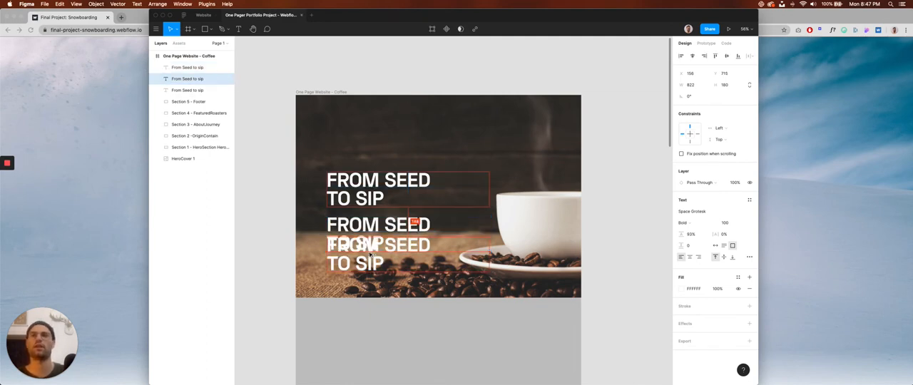
{"action": "left_click_drag", "start_coordinate": [374, 164], "coordinate": [383, 242]}
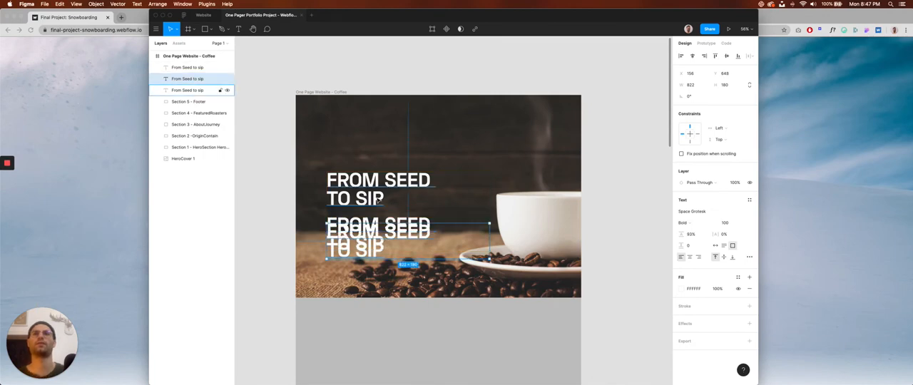
{"action": "key", "text": "Delete"}
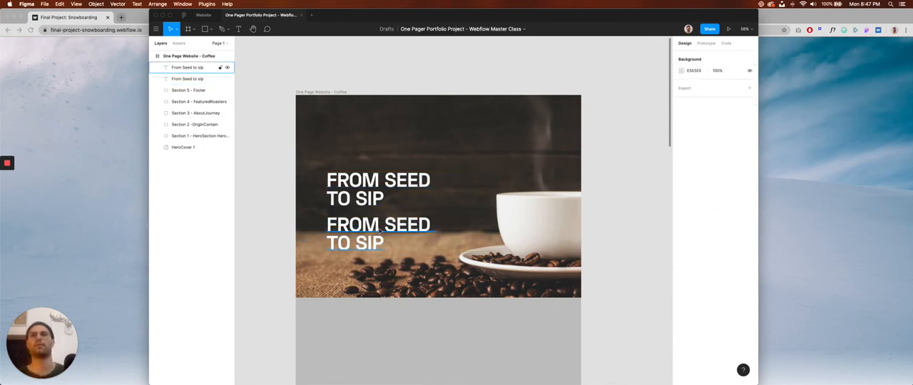
Replace the duplicated title's text with two lines, "Credits:" plus the credited person's name from the project notes, and "Photo: Unsplash".
{"action": "left_click", "coordinate": [382, 229]}
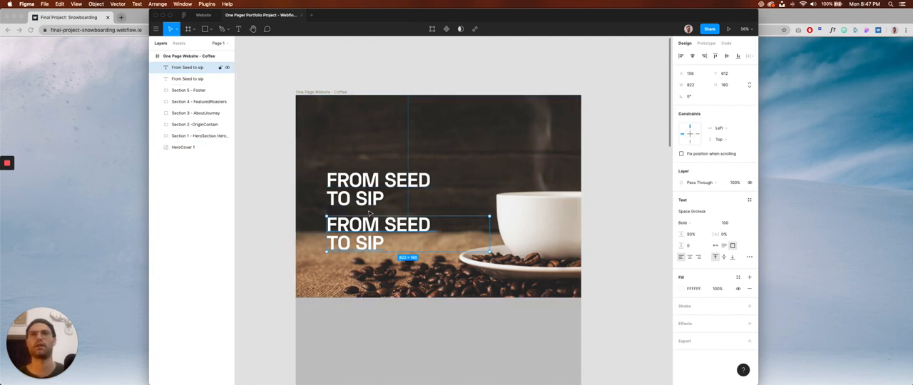
{"action": "double_click", "coordinate": [387, 227]}
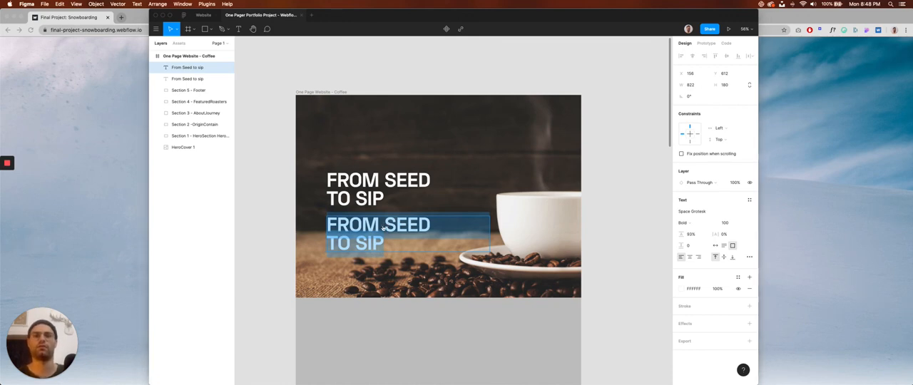
{"action": "key", "text": "super+Tab"}
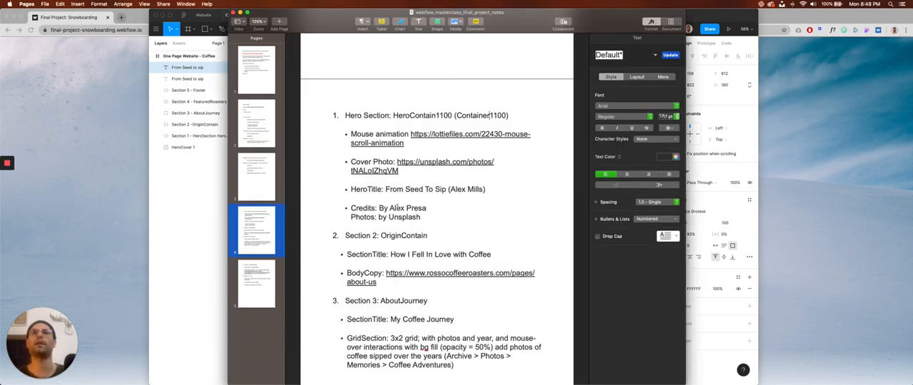
{"action": "key", "text": "super+Tab"}
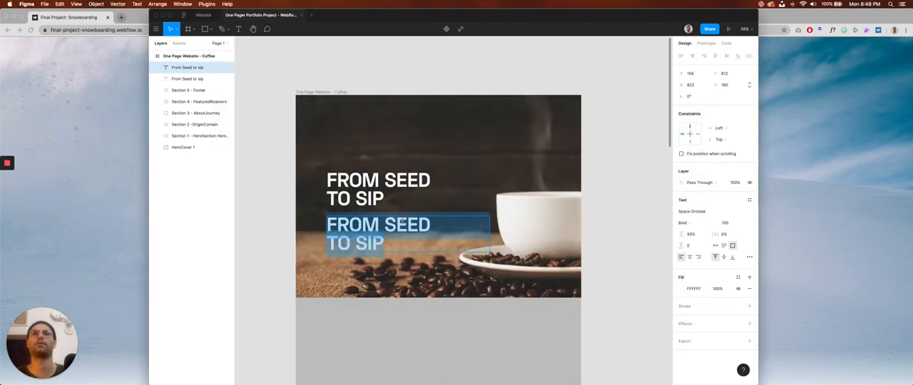
{"action": "type", "text": "Credits"}
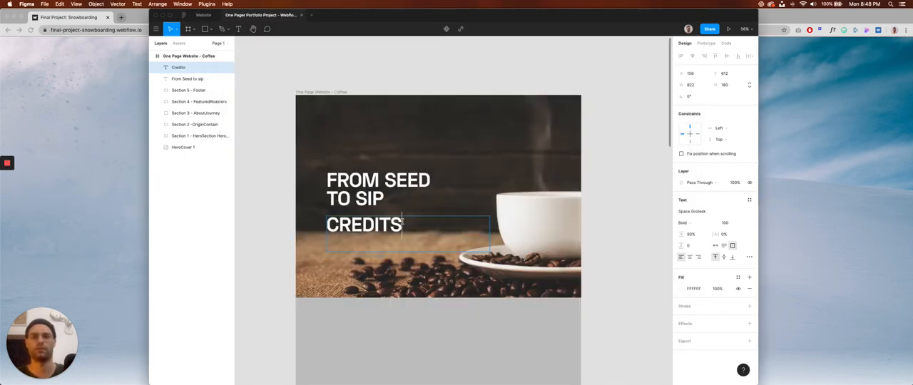
{"action": "type", "text": ": Alex Pre"}
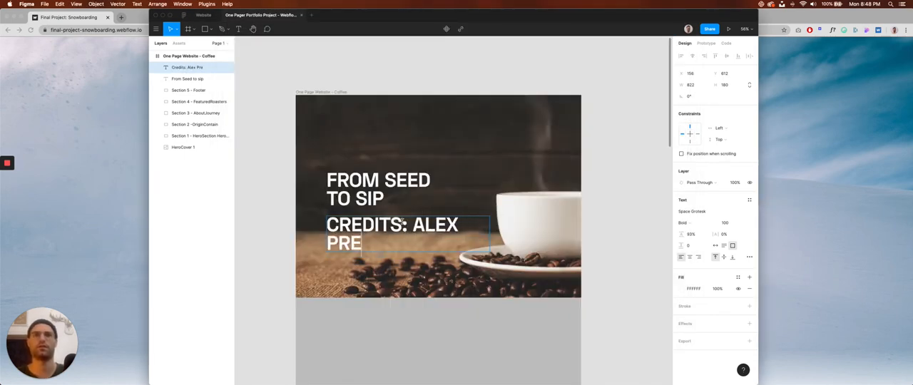
{"action": "type", "text": "saPhoto:"}
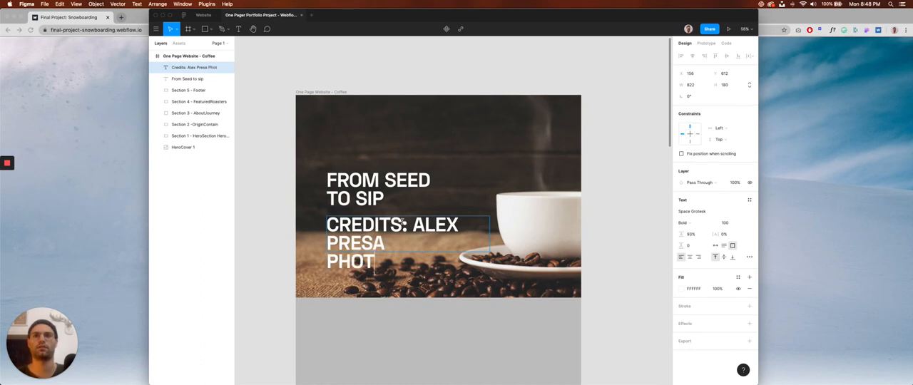
{"action": "type", "text": " Unsplash"}
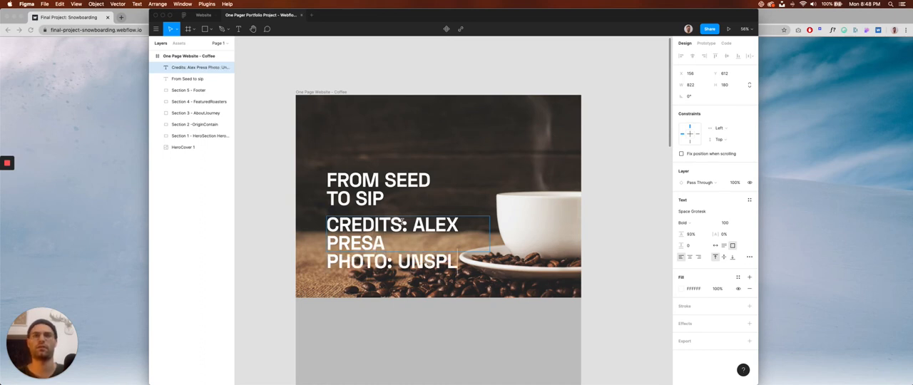
Set the font size of the whole two-line credits text to 30 and finish editing it.
{"action": "key", "text": "super+a"}
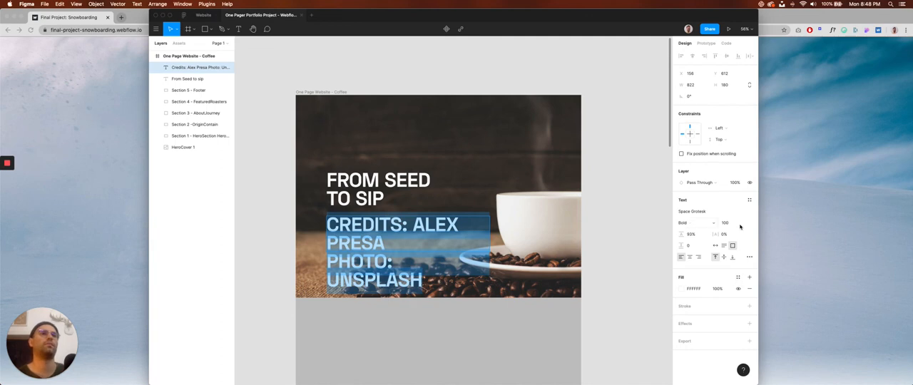
{"action": "left_click", "coordinate": [727, 222]}
{"action": "type", "text": "30"}
{"action": "key", "text": "Return"}
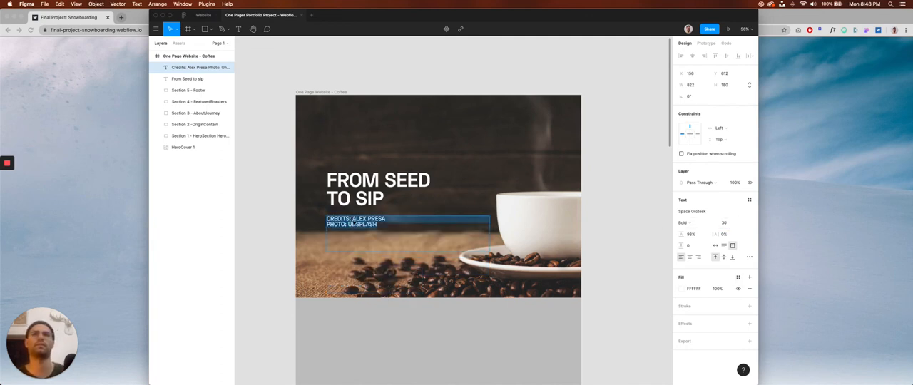
{"action": "key", "text": "Escape"}
Examine the styling of the author and photo credits on the snowboarding reference site in Chrome, and return to Figma.
{"action": "key", "text": "super+Tab"}
{"action": "key", "text": "super+Tab"}
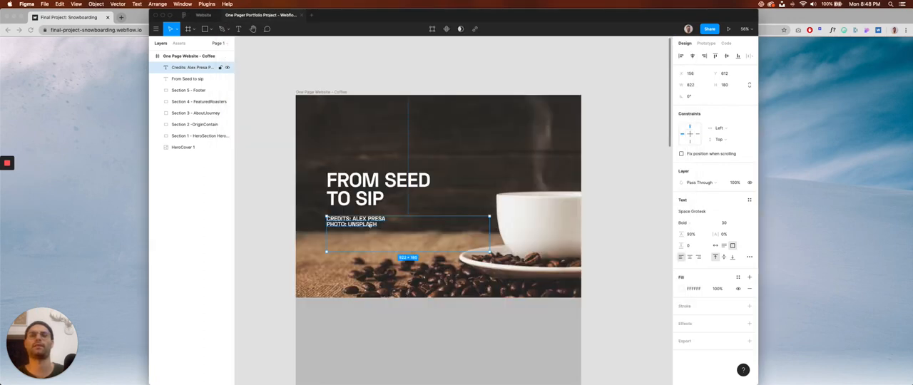
{"action": "key", "text": "super+Tab"}
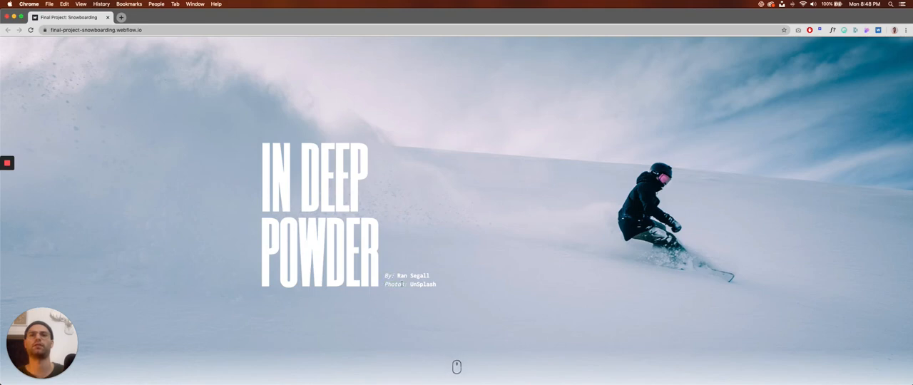
{"action": "double_click", "coordinate": [397, 284]}
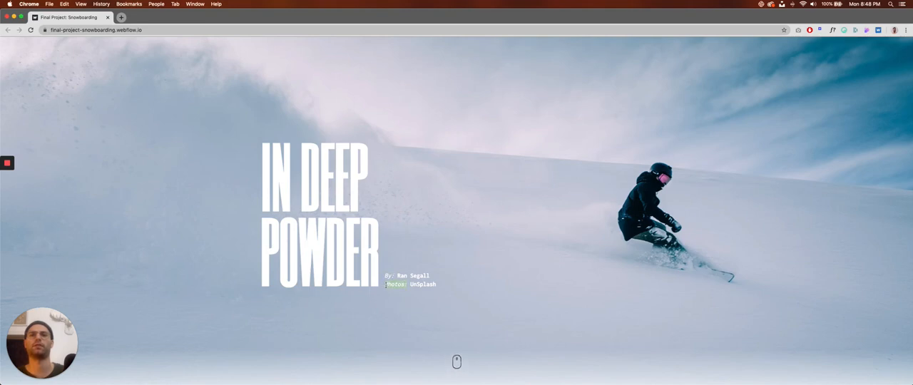
{"action": "left_click", "coordinate": [426, 285]}
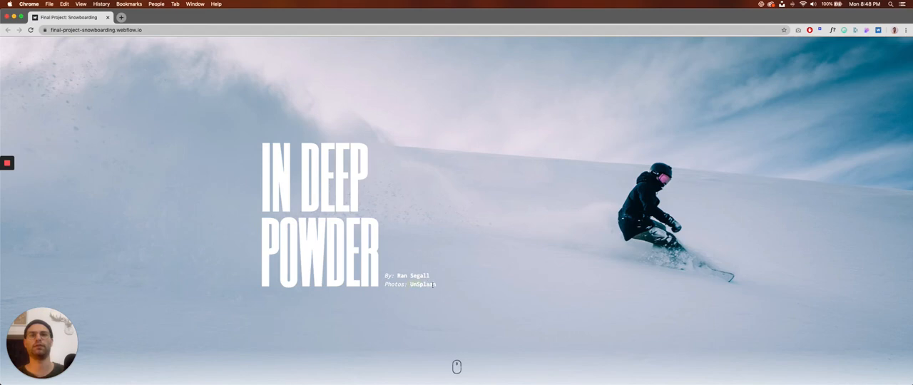
{"action": "key", "text": "super+Tab"}
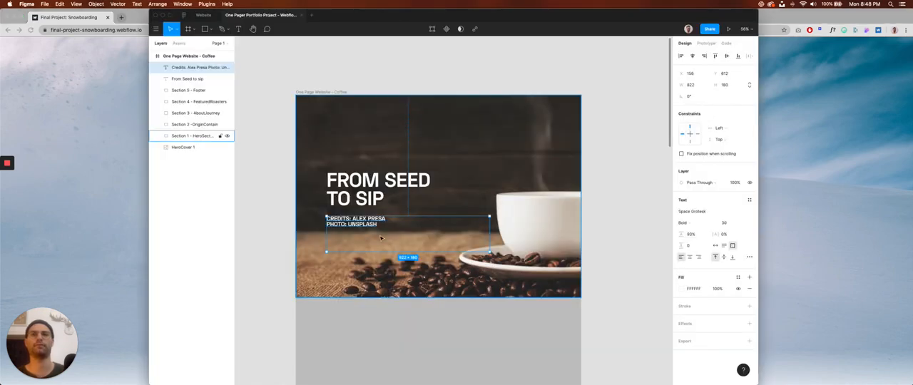
Set only the "Credits:" label in the first credits line to the Regular weight.
{"action": "scroll", "coordinate": [381, 238], "scroll_direction": "up", "scroll_amount": 10}
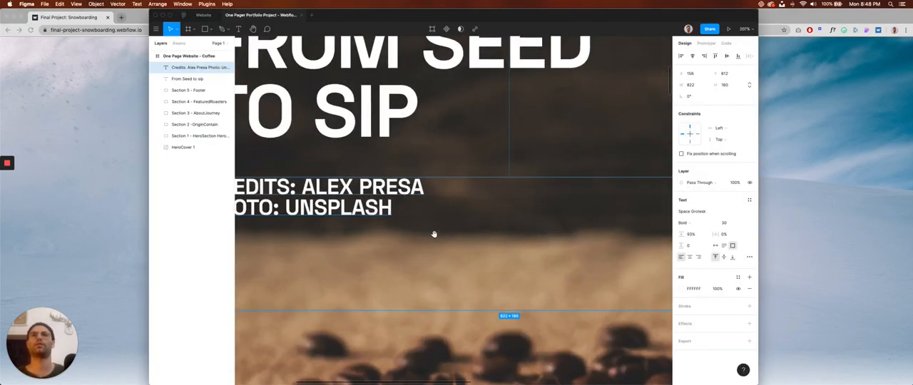
{"action": "scroll", "coordinate": [434, 234], "scroll_direction": "left", "scroll_amount": 3}
{"action": "scroll", "coordinate": [457, 238], "scroll_direction": "down", "scroll_amount": 3}
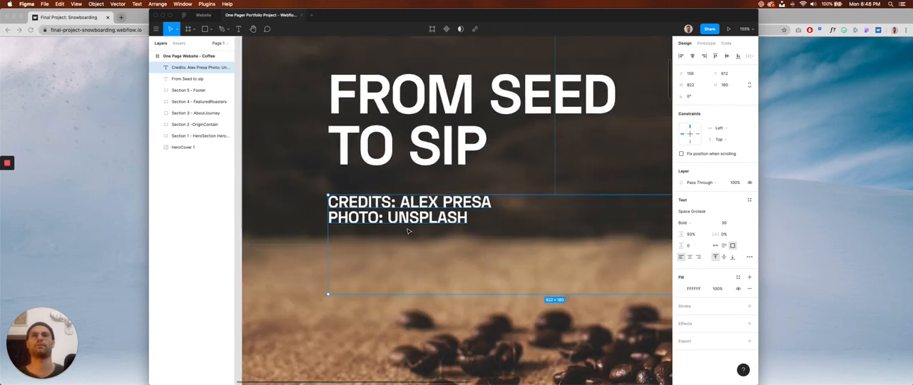
{"action": "double_click", "coordinate": [391, 206]}
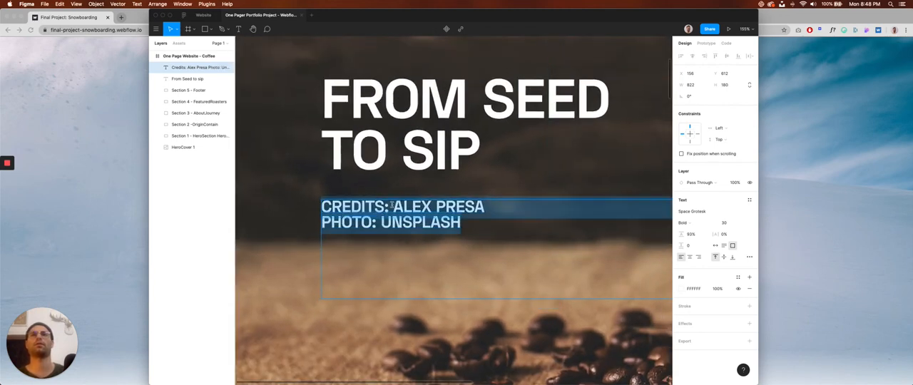
{"action": "left_click", "coordinate": [390, 206]}
{"action": "left_click_drag", "start_coordinate": [390, 206], "coordinate": [321, 207]}
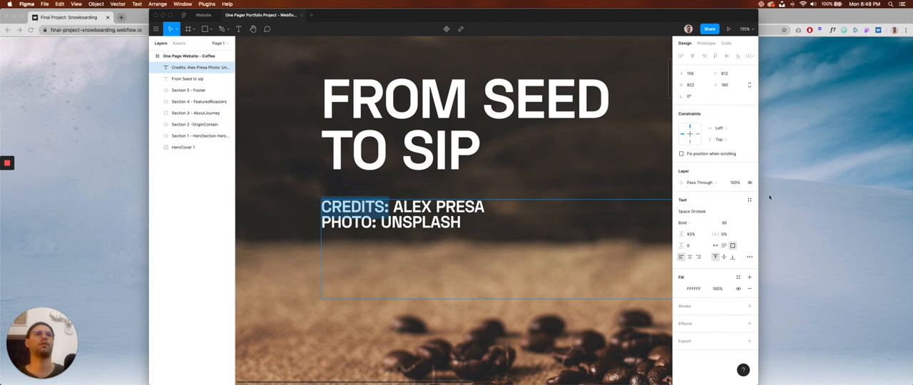
{"action": "left_click", "coordinate": [709, 224]}
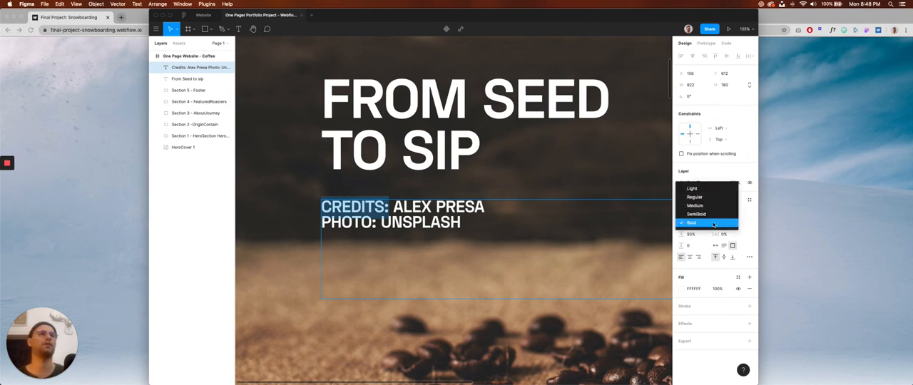
{"action": "left_click", "coordinate": [695, 197]}
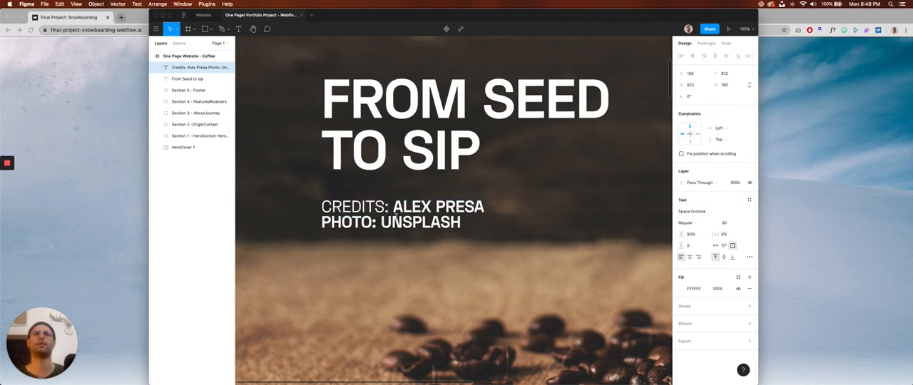
Remove the forced uppercase from the whole two-line credits text so its letter case follows the text as typed.
{"action": "left_click", "coordinate": [396, 212]}
{"action": "key", "text": "super+a"}
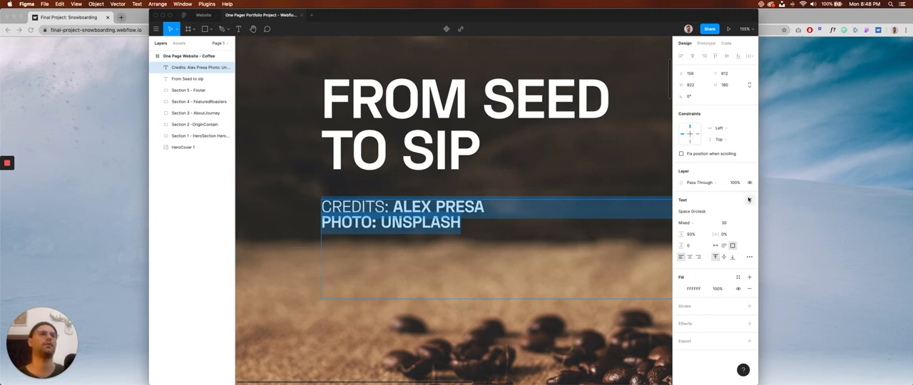
{"action": "left_click", "coordinate": [750, 257]}
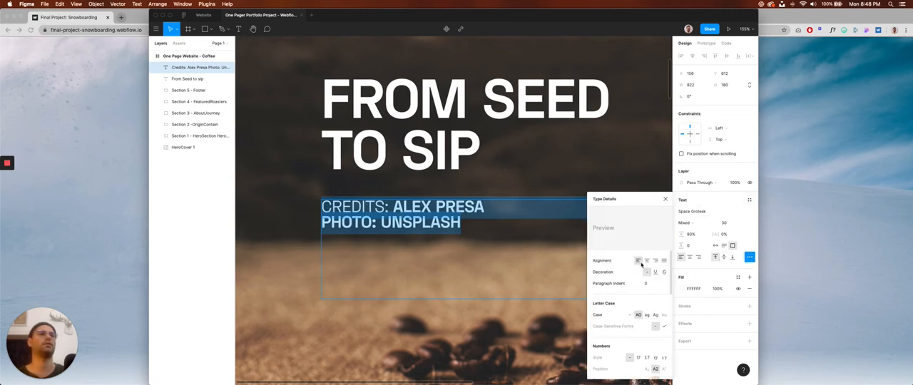
{"action": "left_click", "coordinate": [630, 315]}
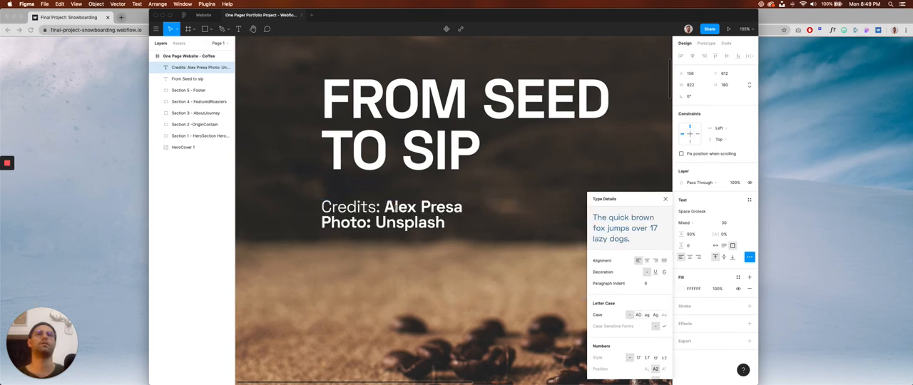
Set only the "Photo:" label in the second credits line to the Regular weight, and finish editing the text.
{"action": "left_click", "coordinate": [369, 208]}
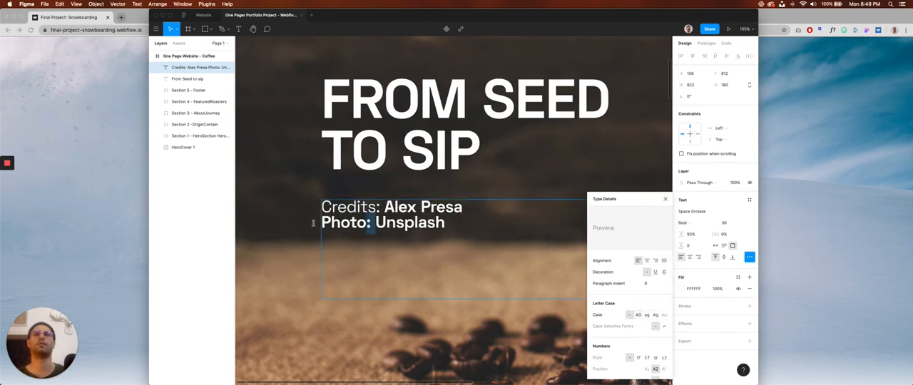
{"action": "left_click_drag", "start_coordinate": [376, 222], "coordinate": [318, 223]}
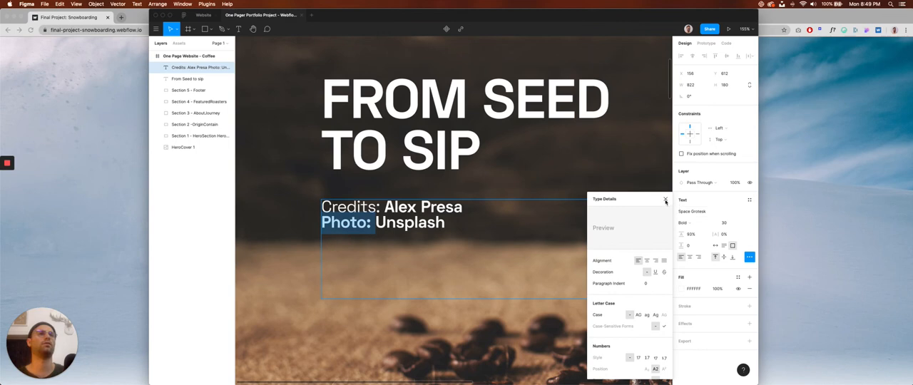
{"action": "left_click", "coordinate": [702, 229]}
{"action": "left_click", "coordinate": [688, 223]}
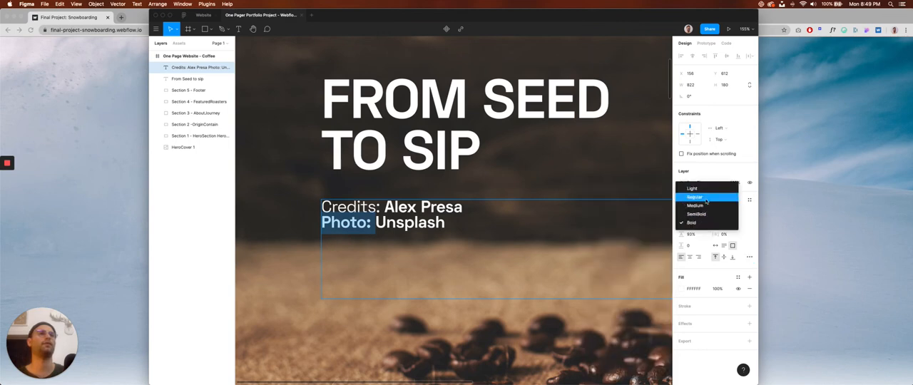
{"action": "left_click", "coordinate": [706, 201]}
{"action": "key", "text": "Escape"}
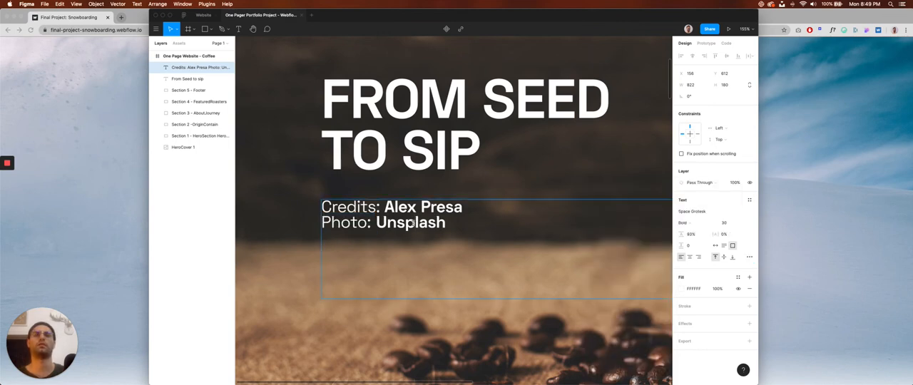
{"action": "scroll", "coordinate": [415, 228], "scroll_direction": "down", "scroll_amount": 5}
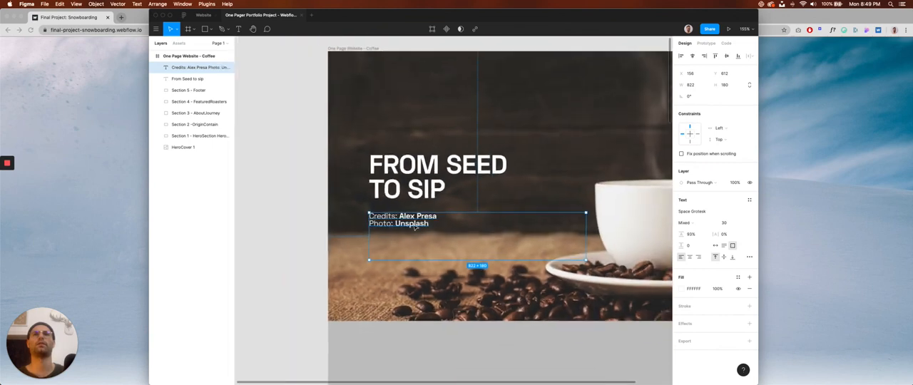
{"action": "left_click", "coordinate": [286, 218]}
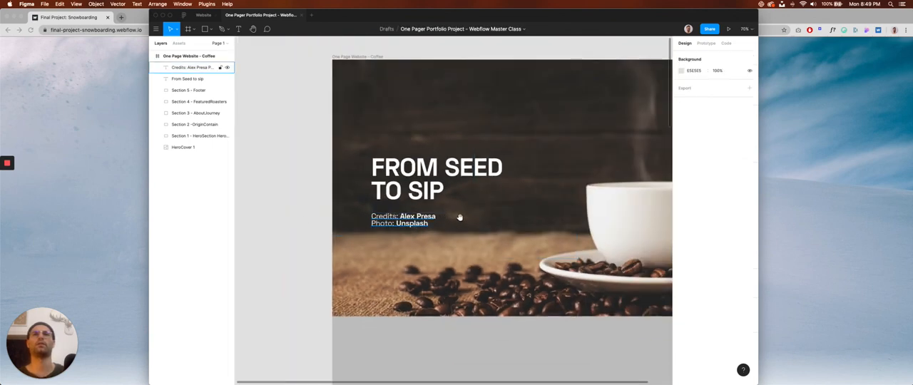
Check the snowboarding reference site, and draw a square about 74 by 74 over the coffee beans at the hero's bottom centre.
{"action": "left_click_drag", "start_coordinate": [459, 217], "coordinate": [398, 230]}
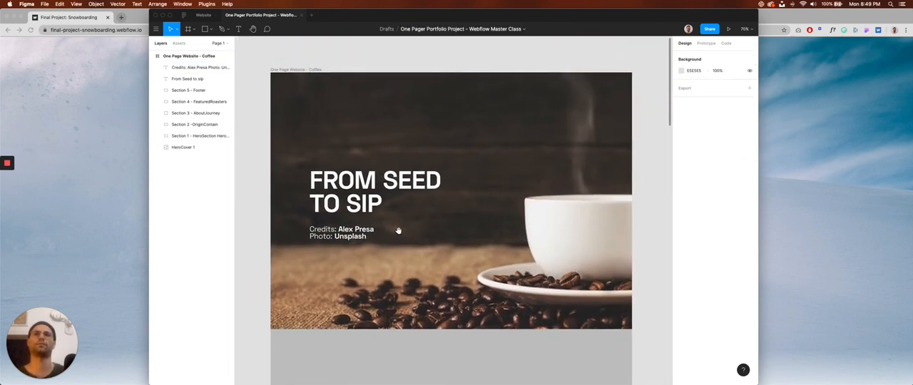
{"action": "key", "text": "super+Tab"}
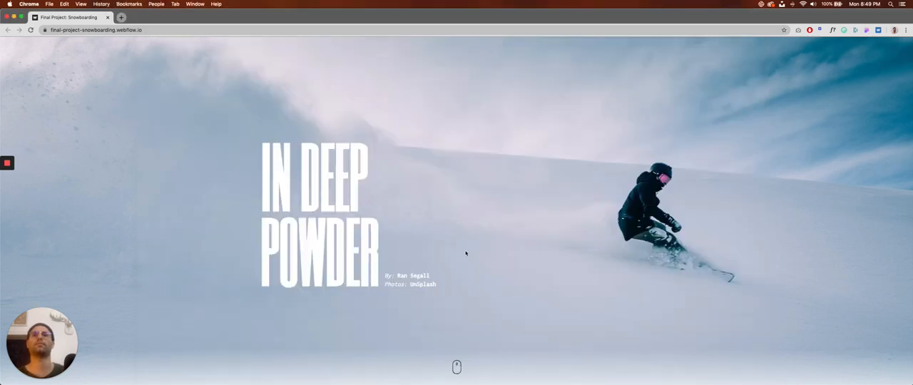
{"action": "key", "text": "super+Tab"}
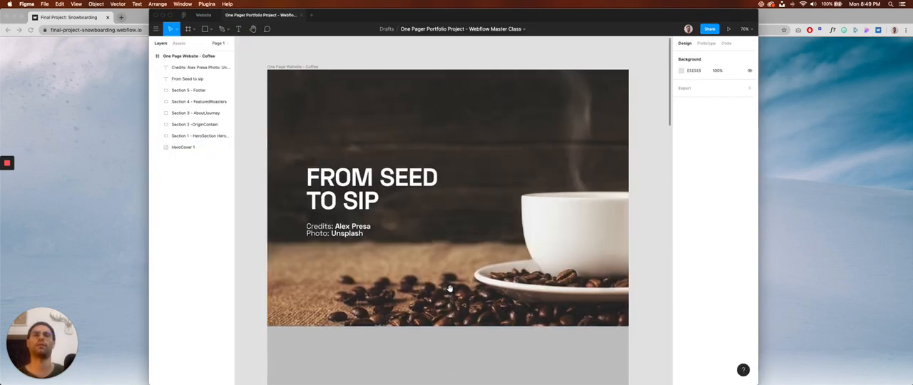
{"action": "key", "text": "r"}
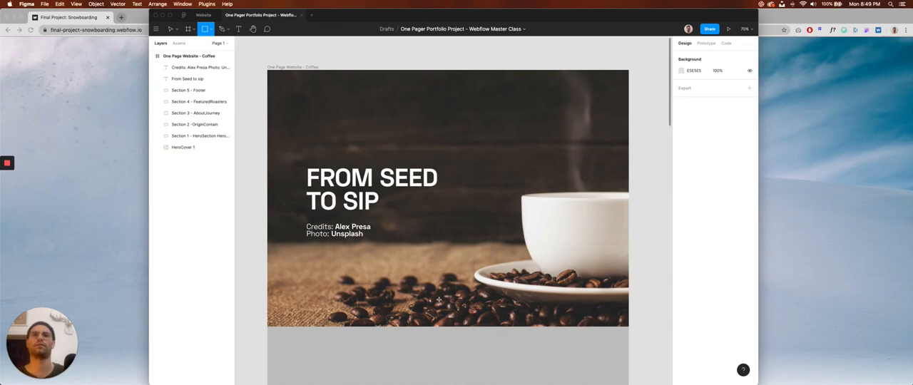
{"action": "left_click_drag", "start_coordinate": [429, 298], "coordinate": [449, 316]}
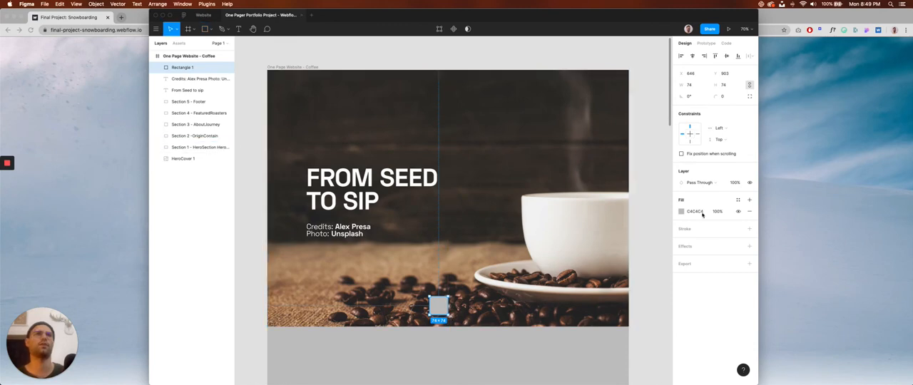
{"action": "key", "text": "super+Tab"}
{"action": "key", "text": "super+Tab"}
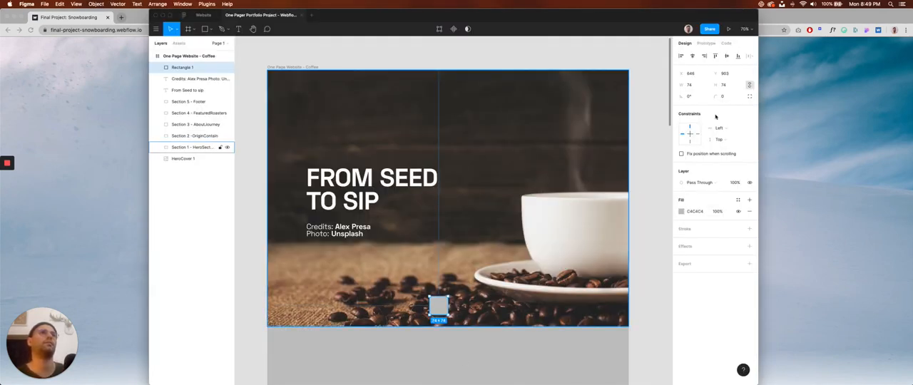
Give the small square a white (FFFFFF) inside stroke of 3 and remove its fill.
{"action": "left_click", "coordinate": [700, 228]}
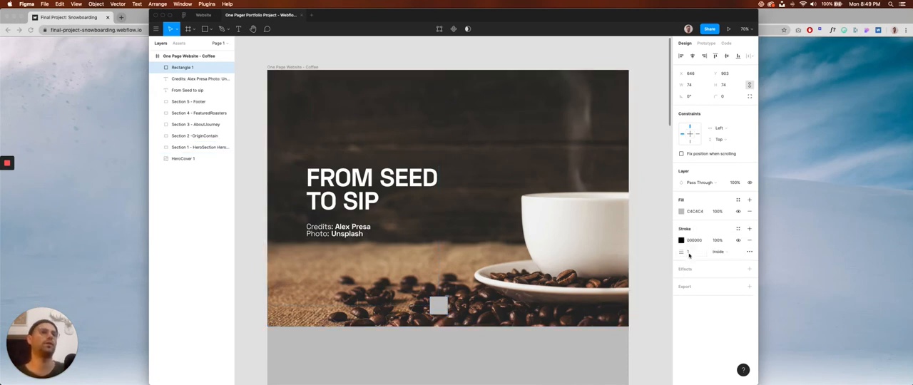
{"action": "left_click", "coordinate": [693, 254]}
{"action": "type", "text": "3"}
{"action": "key", "text": "Tab"}
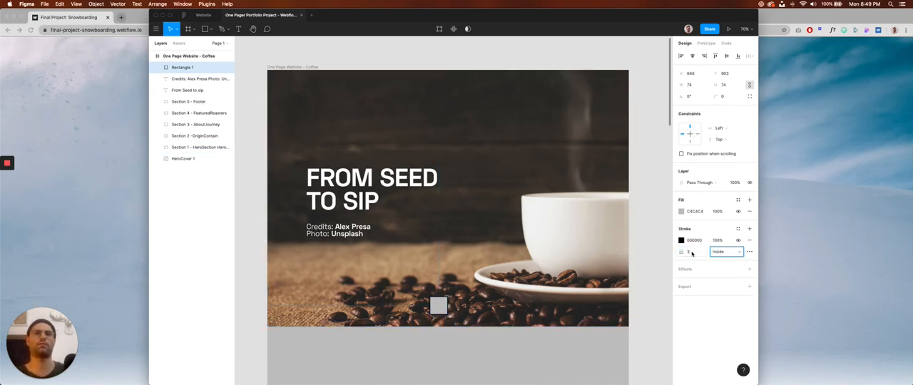
{"action": "left_click", "coordinate": [727, 217]}
{"action": "left_click", "coordinate": [749, 211]}
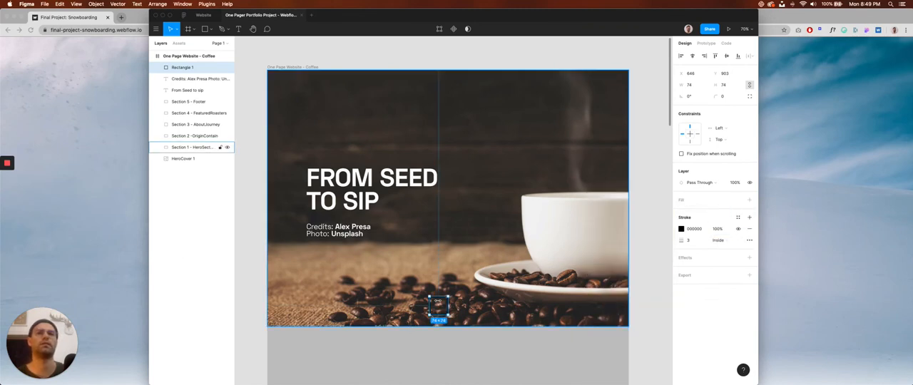
{"action": "left_click", "coordinate": [682, 229]}
{"action": "left_click_drag", "start_coordinate": [599, 271], "coordinate": [584, 205]}
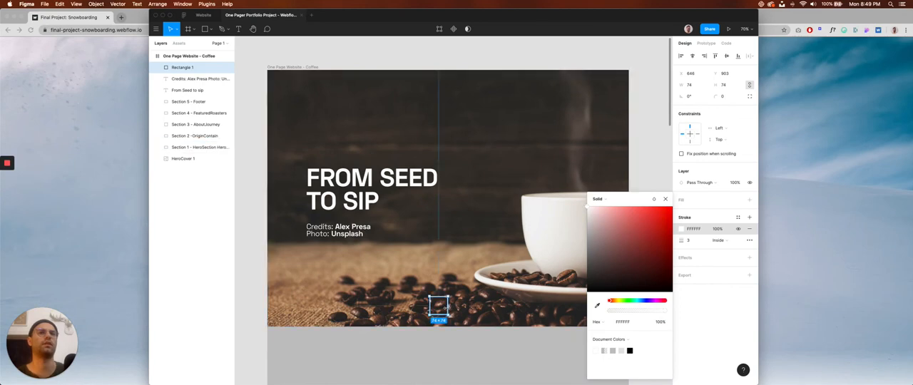
Round all corners of the small outlined square to a radius of 16.
{"action": "left_click", "coordinate": [438, 307]}
{"action": "scroll", "coordinate": [438, 308], "scroll_direction": "up", "scroll_amount": 5}
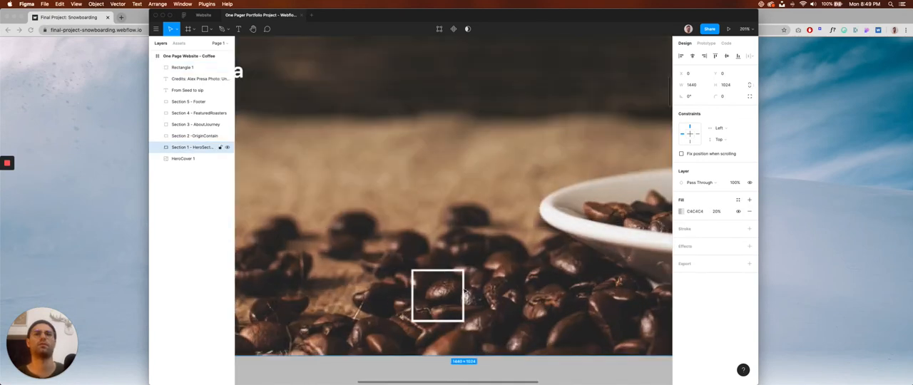
{"action": "left_click", "coordinate": [460, 279]}
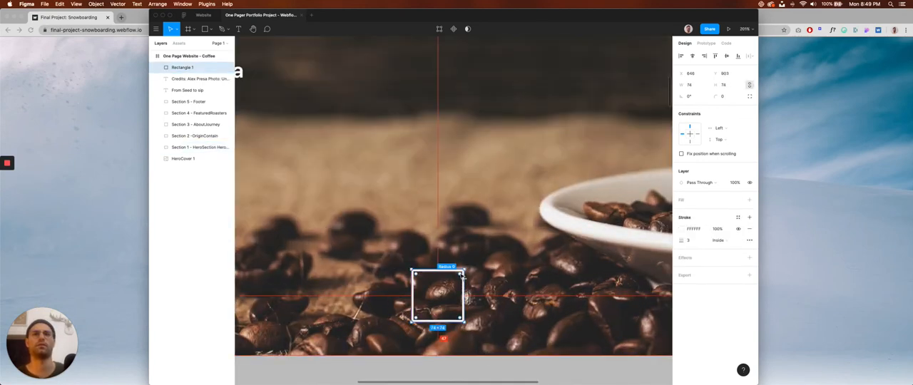
{"action": "mouse_move", "coordinate": [450, 284]}
{"action": "left_mouse_down"}
{"action": "mouse_move", "coordinate": [461, 277]}
{"action": "mouse_move", "coordinate": [453, 282]}
{"action": "left_mouse_up"}
{"action": "left_click", "coordinate": [506, 277]}
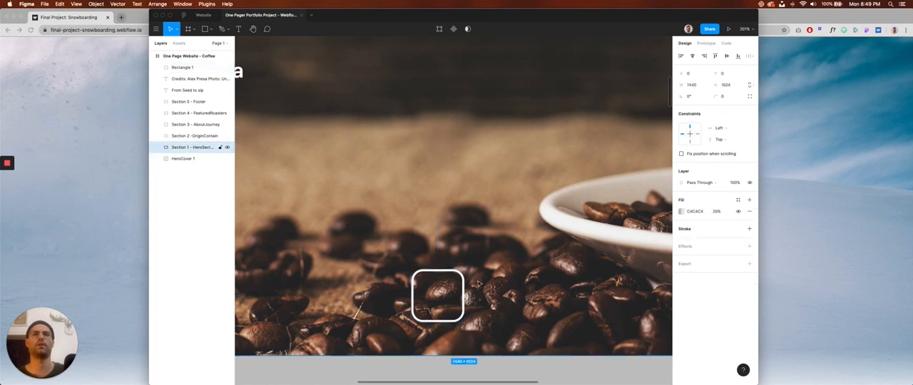
Compare the hero image with and without its Section 1 overlay by deleting the overlay and undoing the deletion, twice.
{"action": "scroll", "coordinate": [475, 283], "scroll_direction": "down", "scroll_amount": 2}
{"action": "scroll", "coordinate": [474, 283], "scroll_direction": "down", "scroll_amount": 3}
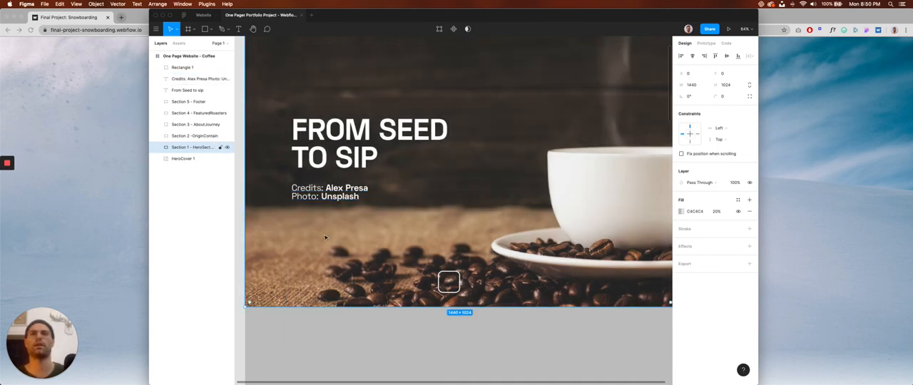
{"action": "key", "text": "Delete"}
{"action": "scroll", "coordinate": [325, 237], "scroll_direction": "down", "scroll_amount": 5}
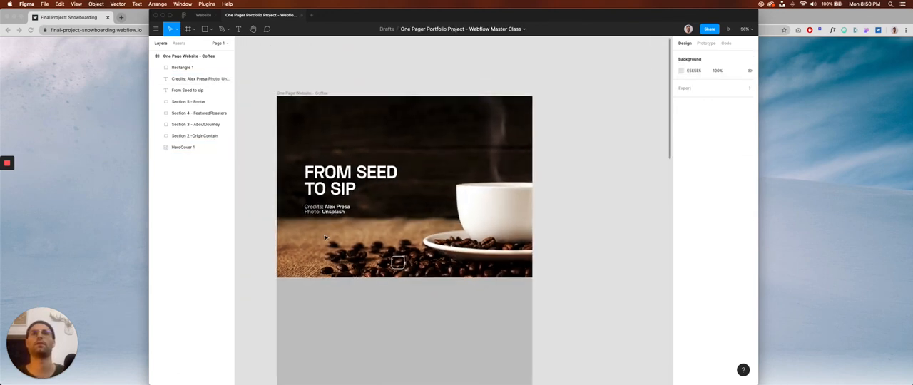
{"action": "scroll", "coordinate": [325, 237], "scroll_direction": "up", "scroll_amount": 4}
{"action": "key", "text": "super+z"}
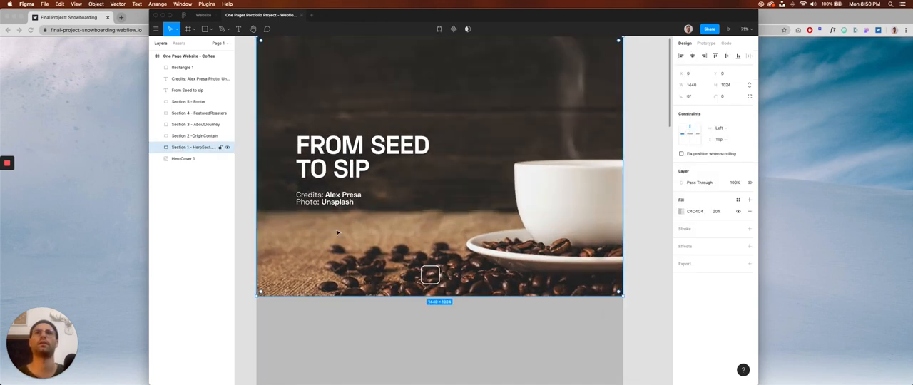
{"action": "scroll", "coordinate": [337, 231], "scroll_direction": "up", "scroll_amount": 1}
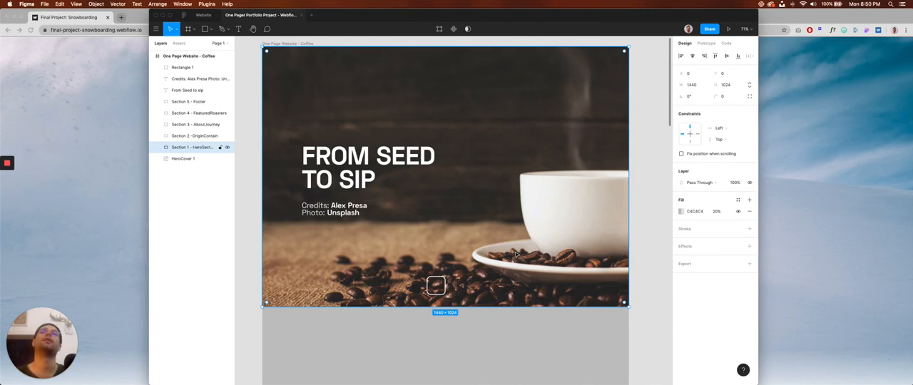
{"action": "left_click", "coordinate": [642, 241]}
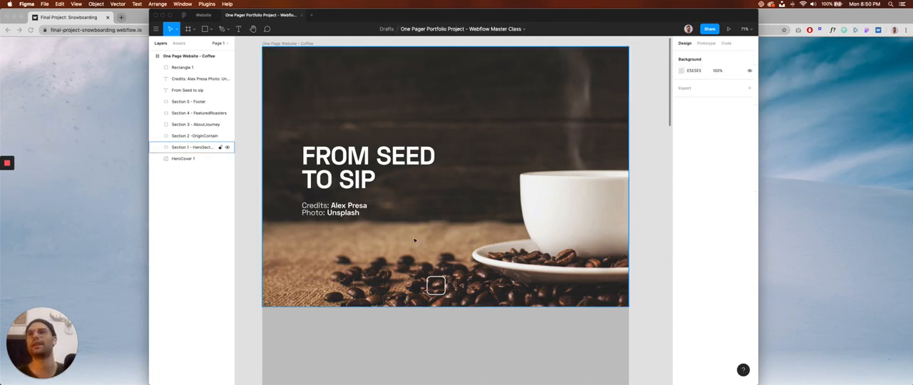
{"action": "left_click", "coordinate": [392, 248]}
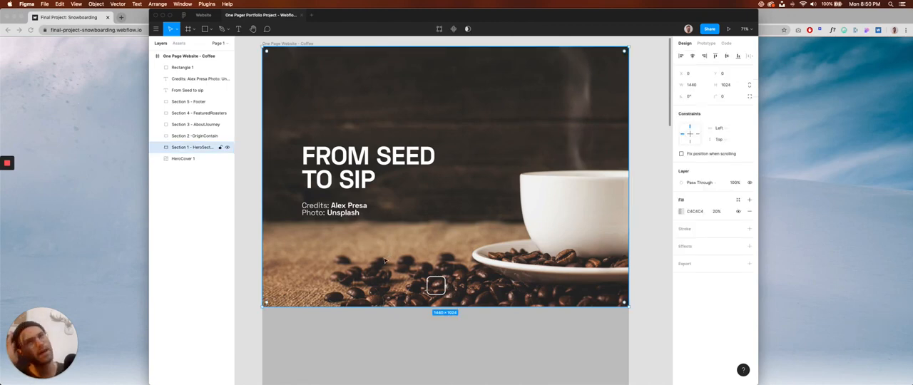
{"action": "key", "text": "Delete"}
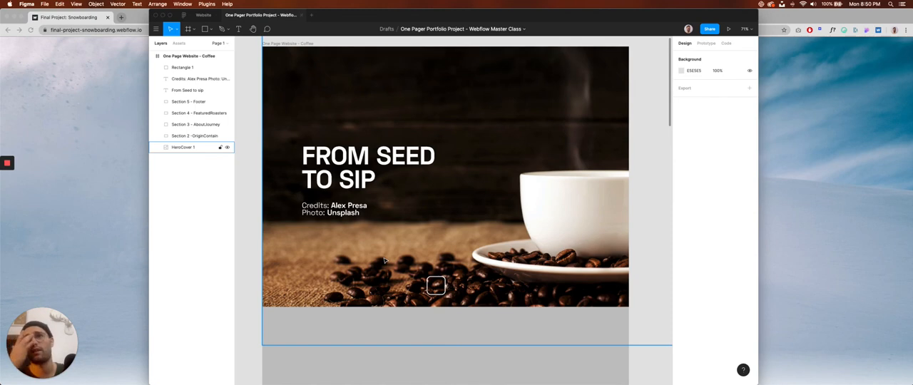
{"action": "scroll", "coordinate": [384, 260], "scroll_direction": "down", "scroll_amount": 3}
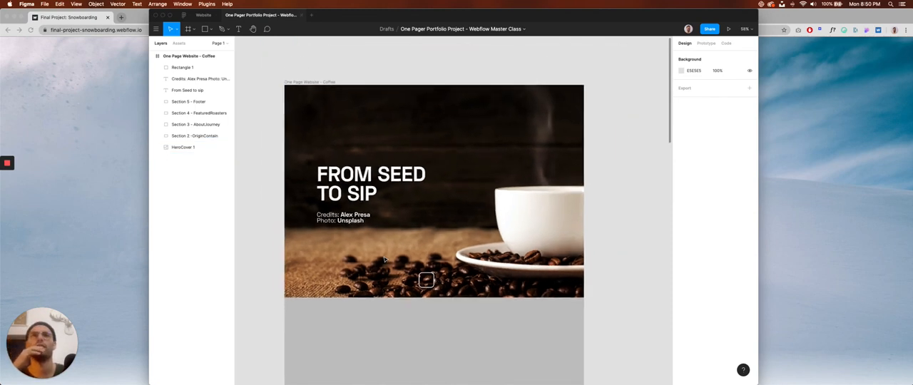
{"action": "key", "text": "super+z"}
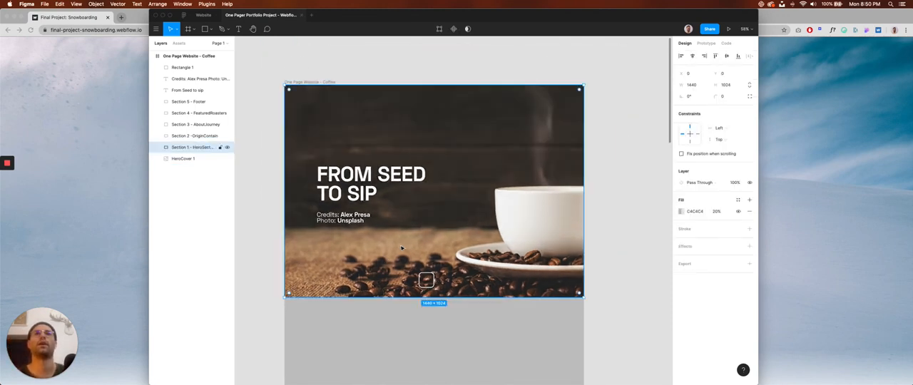
{"action": "scroll", "coordinate": [402, 248], "scroll_direction": "up", "scroll_amount": 5}
{"action": "scroll", "coordinate": [402, 248], "scroll_direction": "down", "scroll_amount": 2}
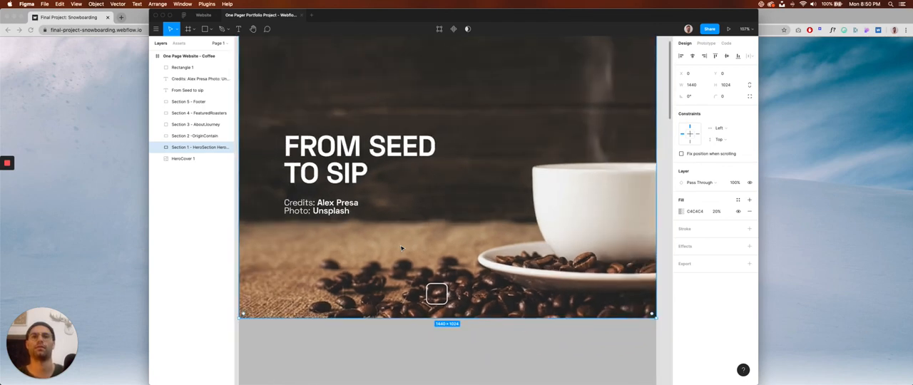
Narrow the rounded outline symmetrically about its centre to a width of 48, forming an upright mouse shape.
{"action": "scroll", "coordinate": [404, 232], "scroll_direction": "down", "scroll_amount": 2}
{"action": "scroll", "coordinate": [404, 232], "scroll_direction": "right", "scroll_amount": 2}
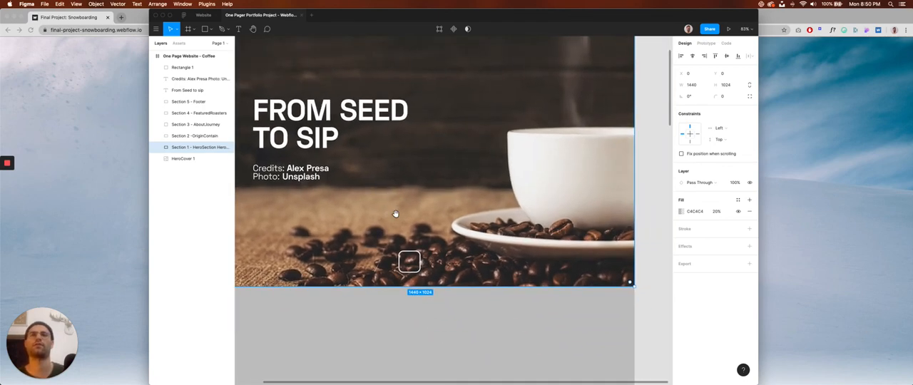
{"action": "left_click_drag", "start_coordinate": [392, 220], "coordinate": [428, 230]}
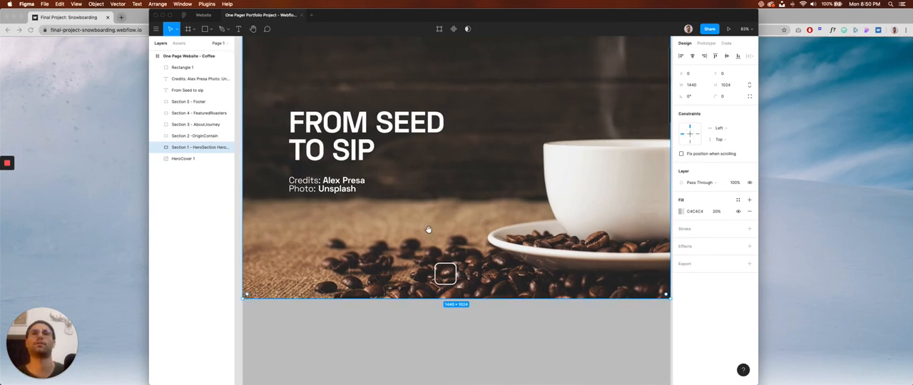
{"action": "left_click", "coordinate": [457, 275]}
{"action": "left_click_drag", "start_coordinate": [458, 275], "coordinate": [457, 274]}
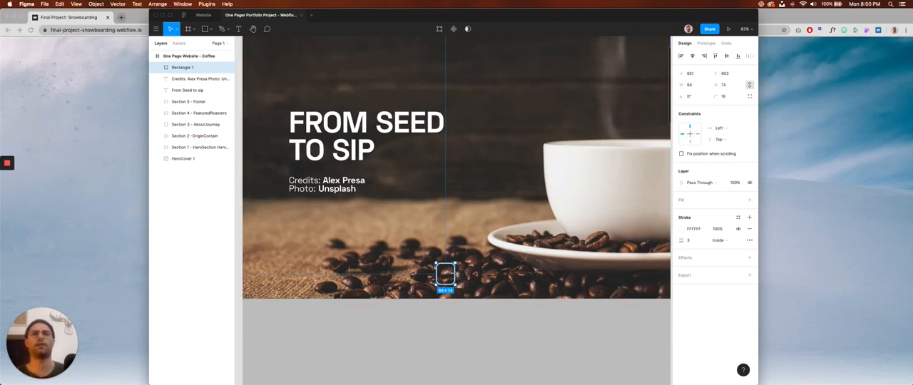
{"action": "scroll", "coordinate": [454, 275], "scroll_direction": "up", "scroll_amount": 3}
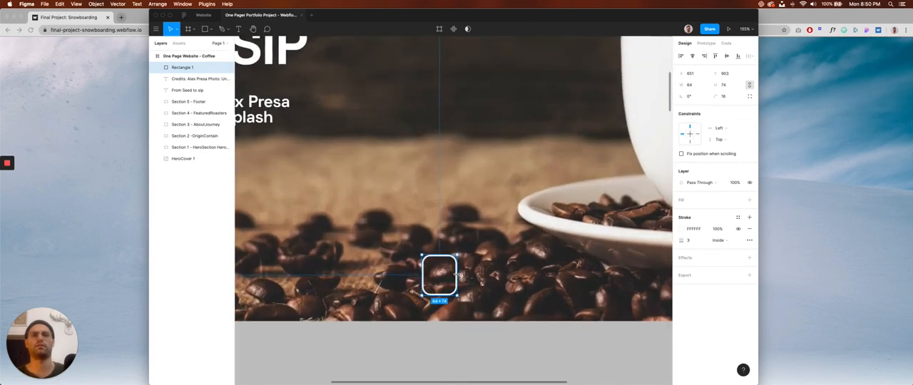
{"action": "left_click_drag", "start_coordinate": [456, 274], "coordinate": [453, 274]}
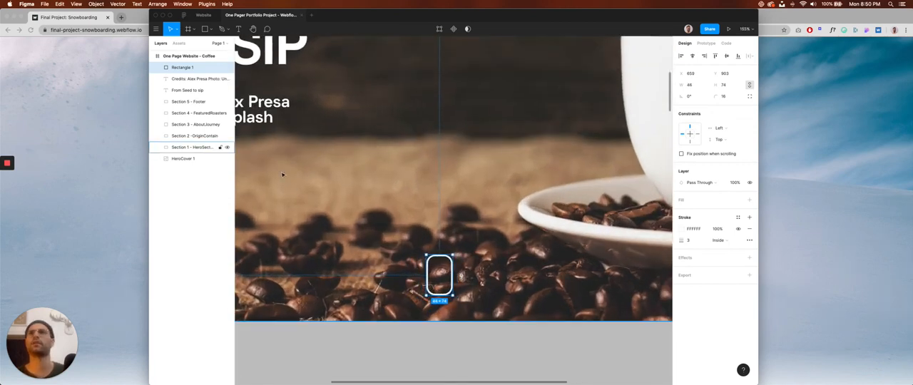
Add a 10 × 10 circle in the upper part of the rounded mouse outline and fill it white (FFFFFF).
{"action": "left_click", "coordinate": [211, 29]}
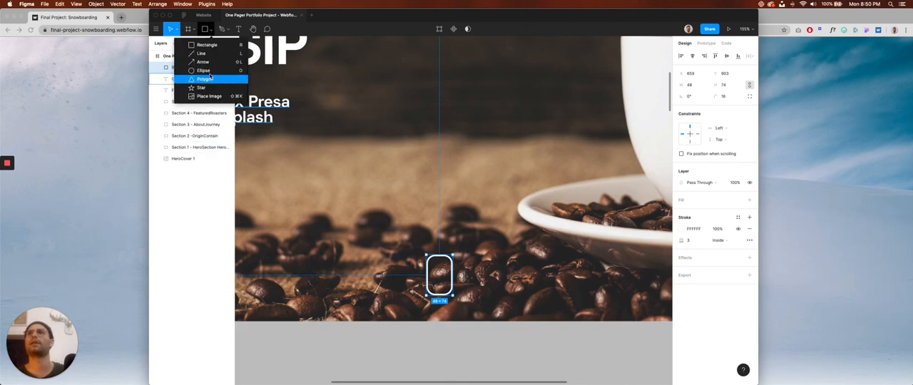
{"action": "left_click", "coordinate": [207, 79]}
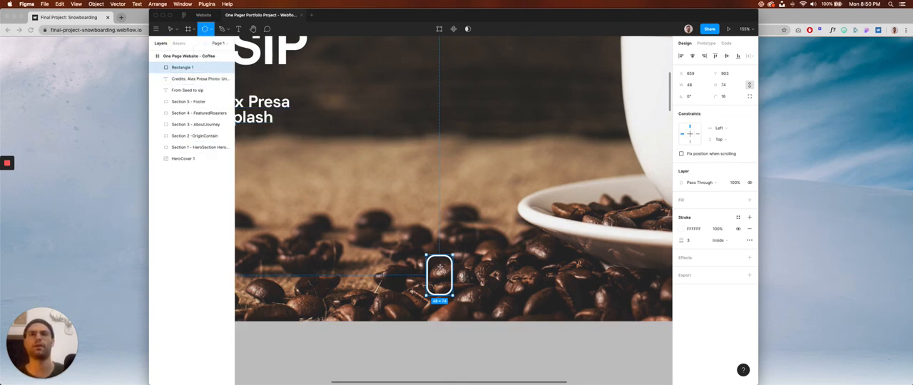
{"action": "left_click_drag", "start_coordinate": [433, 261], "coordinate": [444, 272]}
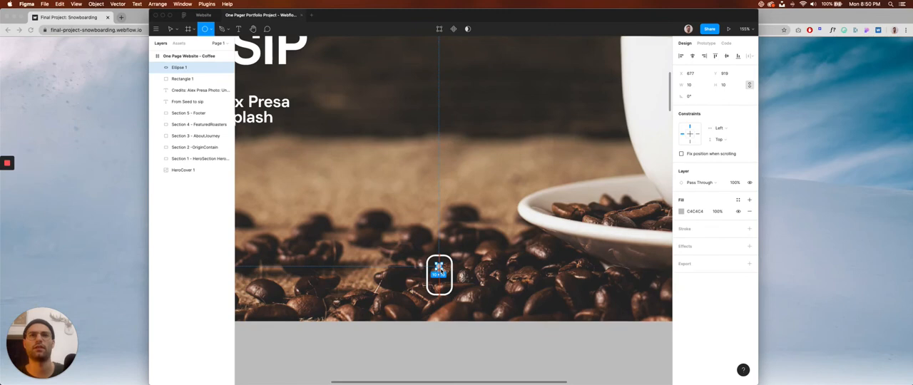
{"action": "left_click", "coordinate": [683, 211]}
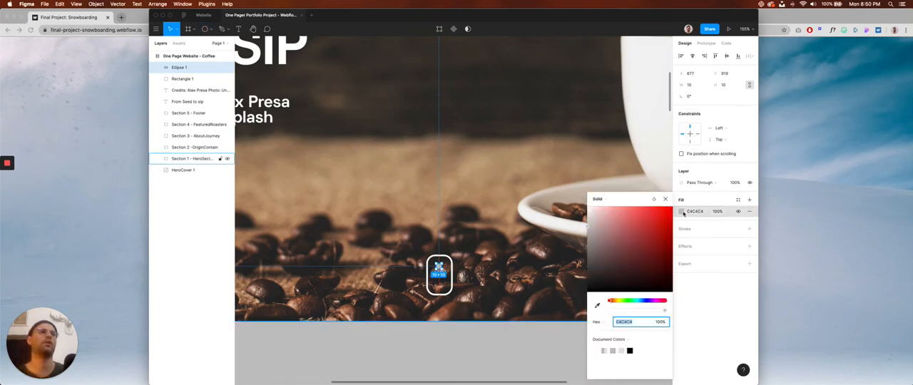
{"action": "left_click", "coordinate": [588, 207]}
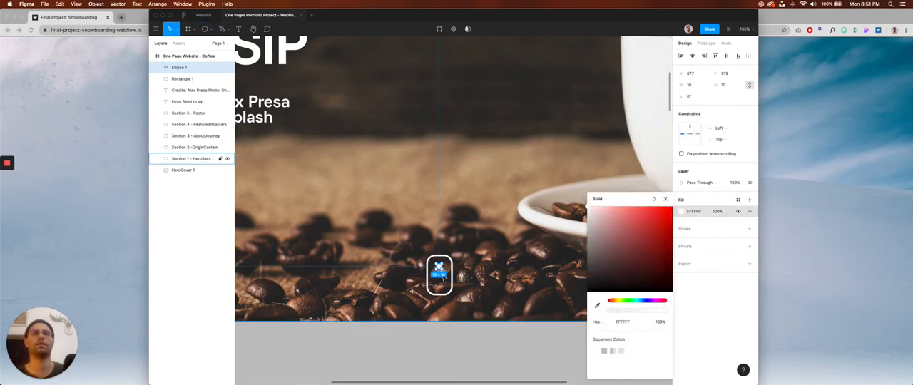
Centre the white dot and the rounded mouse outline horizontally on the page frame.
{"action": "scroll", "coordinate": [443, 277], "scroll_direction": "up", "scroll_amount": 5}
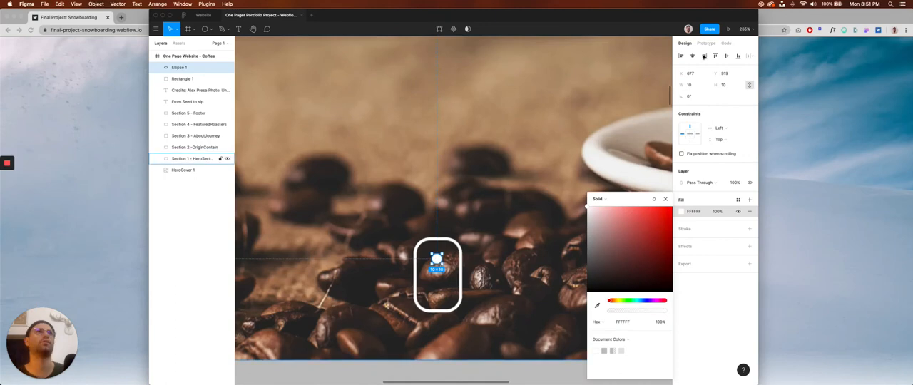
{"action": "left_click", "coordinate": [704, 56]}
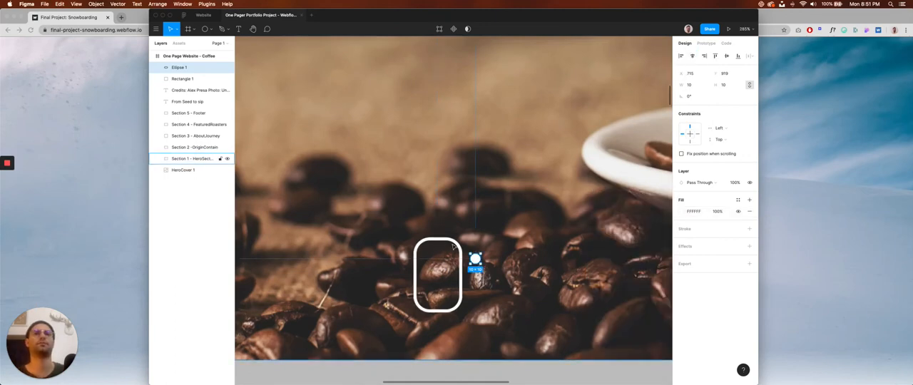
{"action": "left_click", "coordinate": [453, 246]}
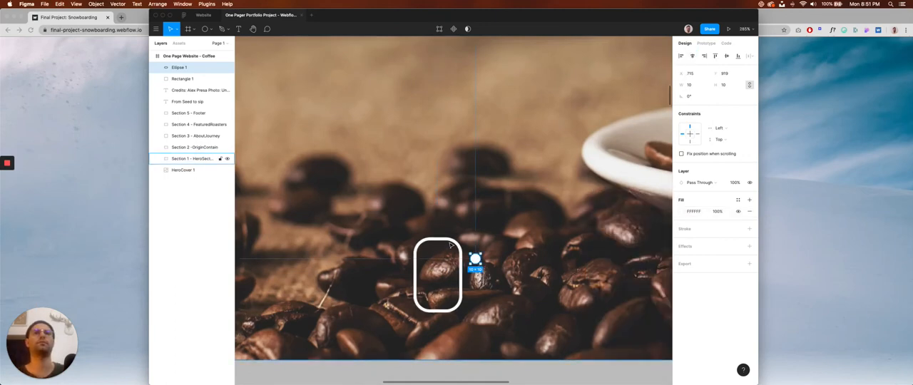
{"action": "left_click", "coordinate": [692, 55]}
Review the centred scroll icon against the whole hero section at several zoom levels, with nothing selected at the end.
{"action": "scroll", "coordinate": [483, 284], "scroll_direction": "down", "scroll_amount": 5}
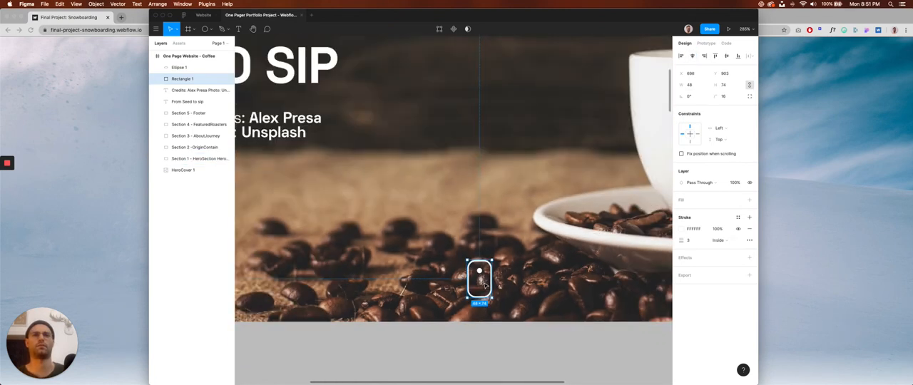
{"action": "key", "text": "shift+0"}
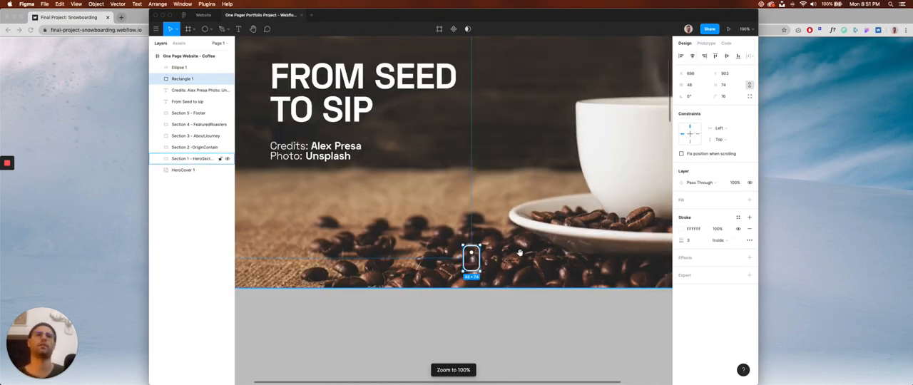
{"action": "scroll", "coordinate": [520, 254], "scroll_direction": "right", "scroll_amount": 1}
{"action": "scroll", "coordinate": [521, 254], "scroll_direction": "up", "scroll_amount": 1}
{"action": "scroll", "coordinate": [521, 258], "scroll_direction": "down", "scroll_amount": 2}
{"action": "scroll", "coordinate": [520, 257], "scroll_direction": "down", "scroll_amount": 4}
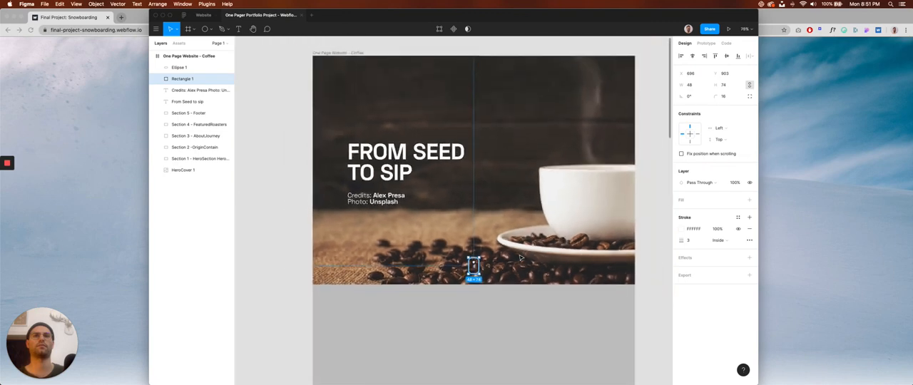
{"action": "scroll", "coordinate": [501, 252], "scroll_direction": "right", "scroll_amount": 2}
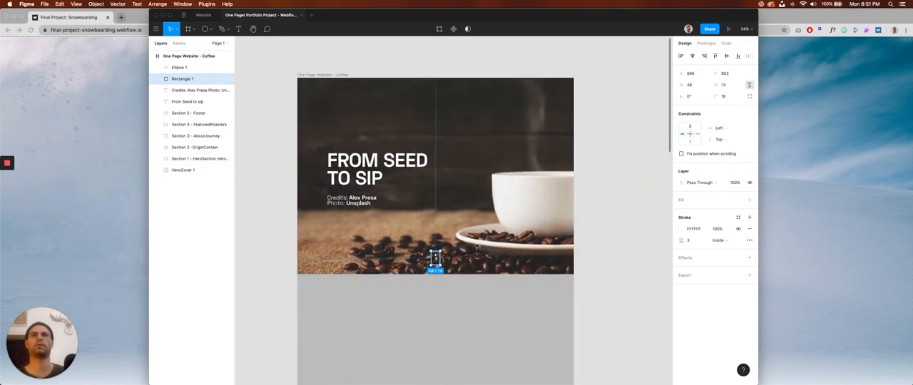
{"action": "left_click", "coordinate": [594, 250]}
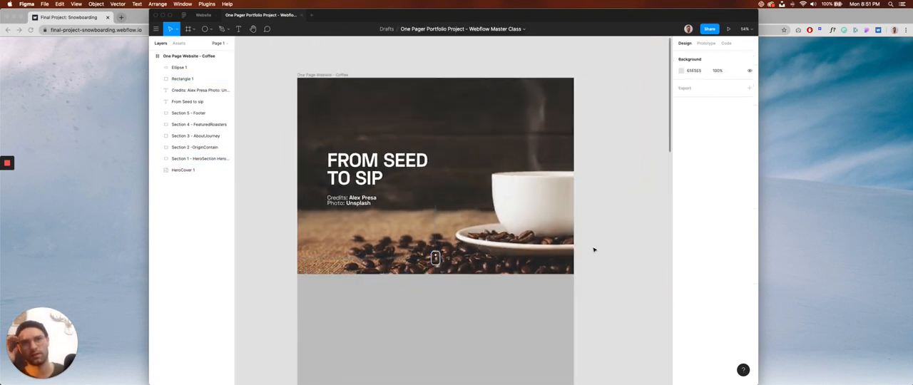
{"action": "scroll", "coordinate": [456, 260], "scroll_direction": "down", "scroll_amount": 1}
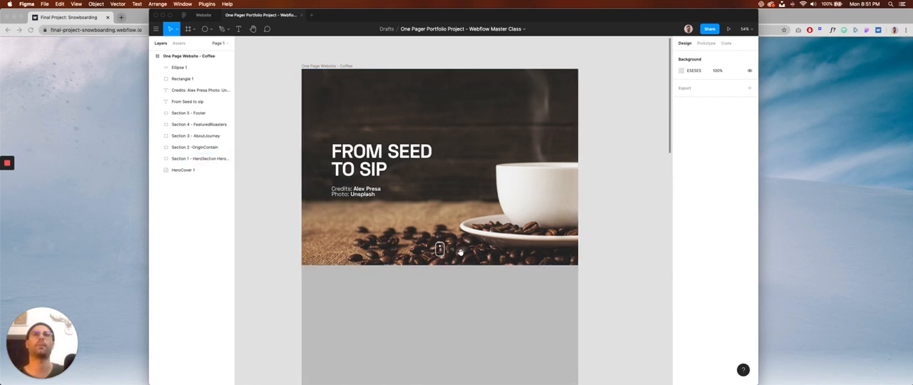